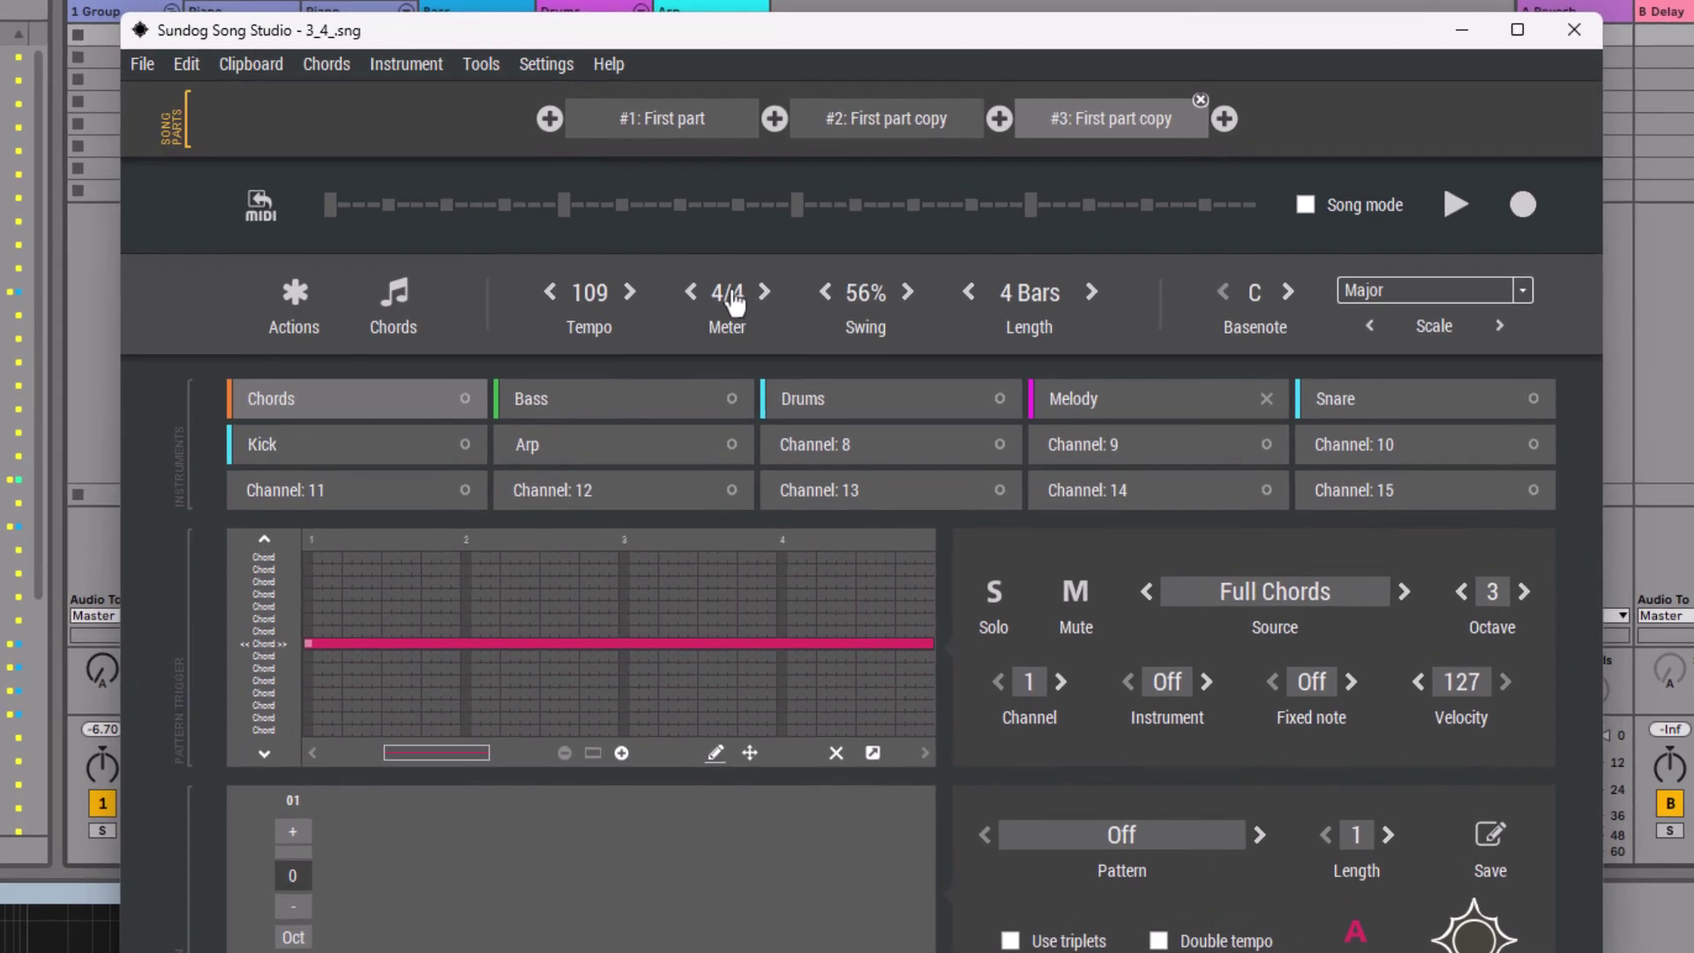
# Set the meter of the third song part to 3/4
pyautogui.click(741, 284)
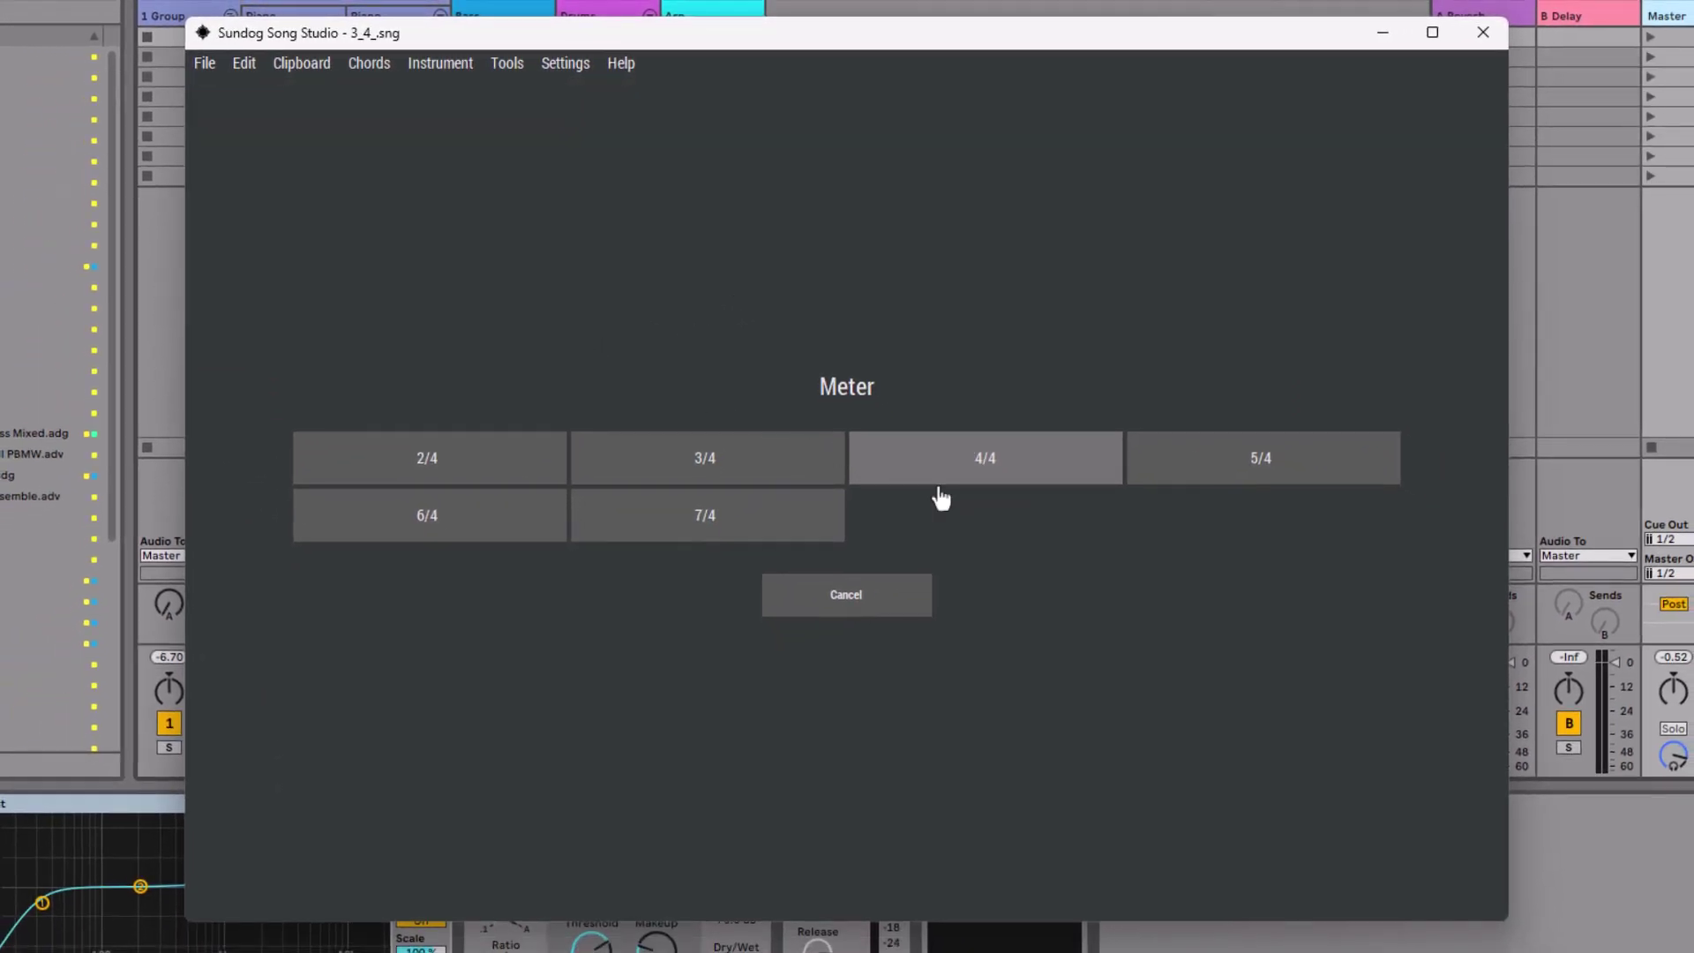
pyautogui.click(746, 465)
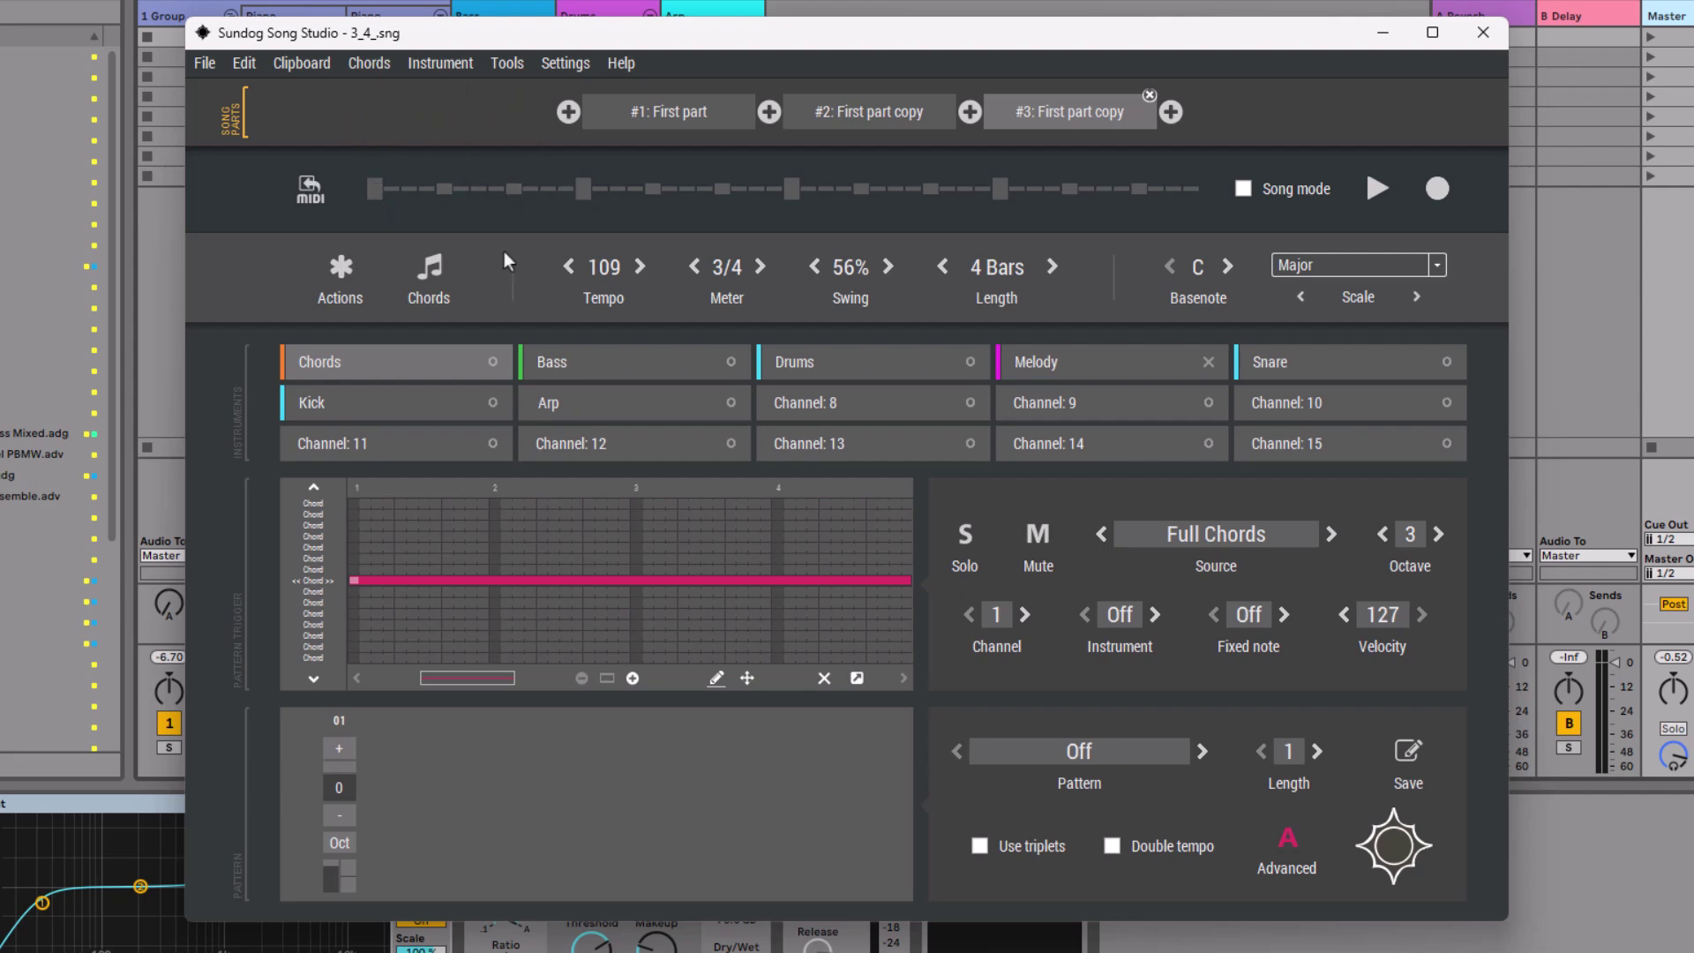
# Extend the Bass pattern to 12 steps, adding a stop symbol at step 10 and a note at step 11
pyautogui.click(610, 364)
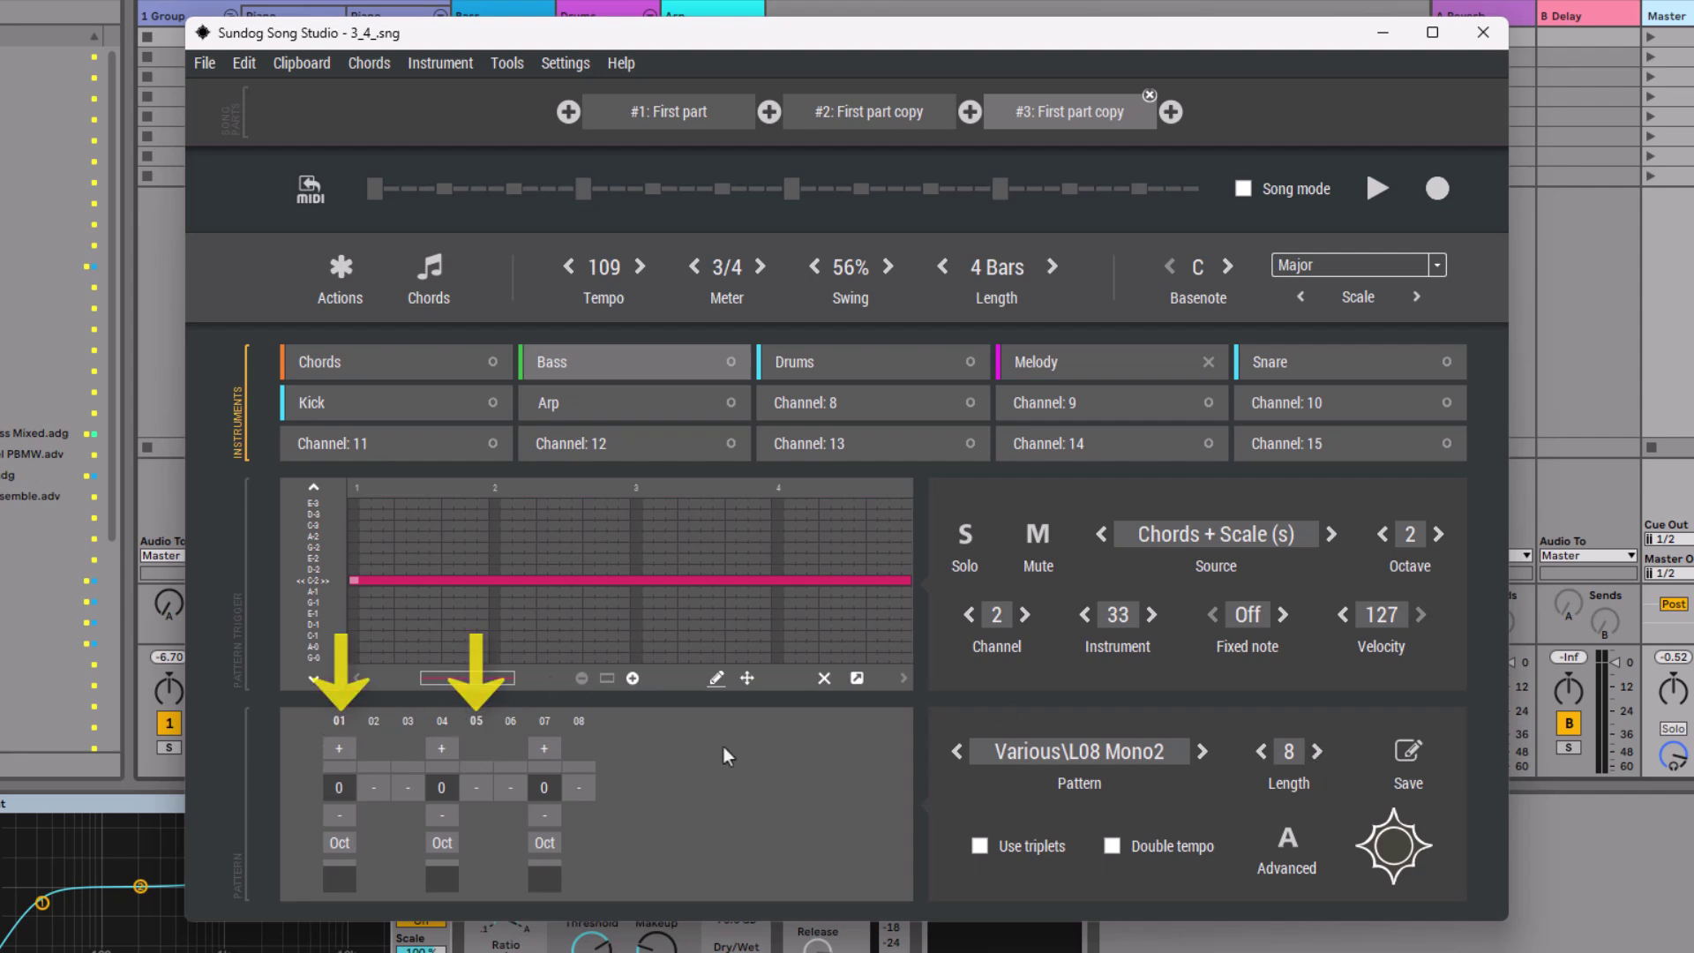
pyautogui.click(1314, 752)
pyautogui.click(1316, 752)
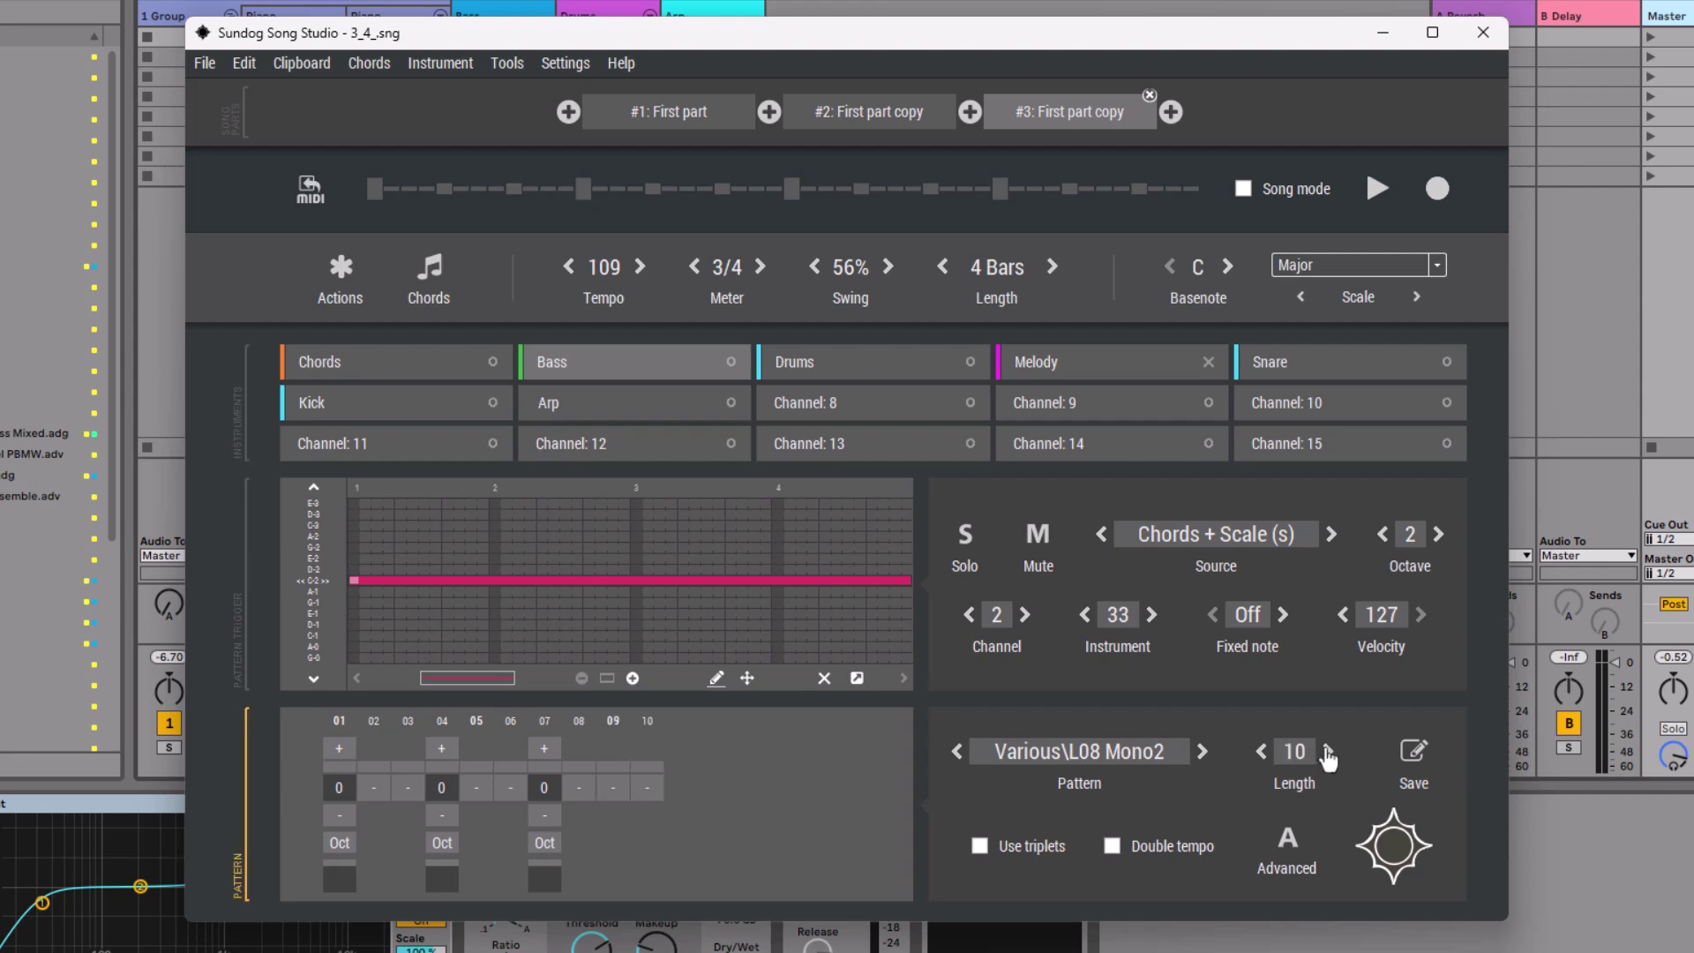
pyautogui.click(1326, 751)
pyautogui.click(1326, 752)
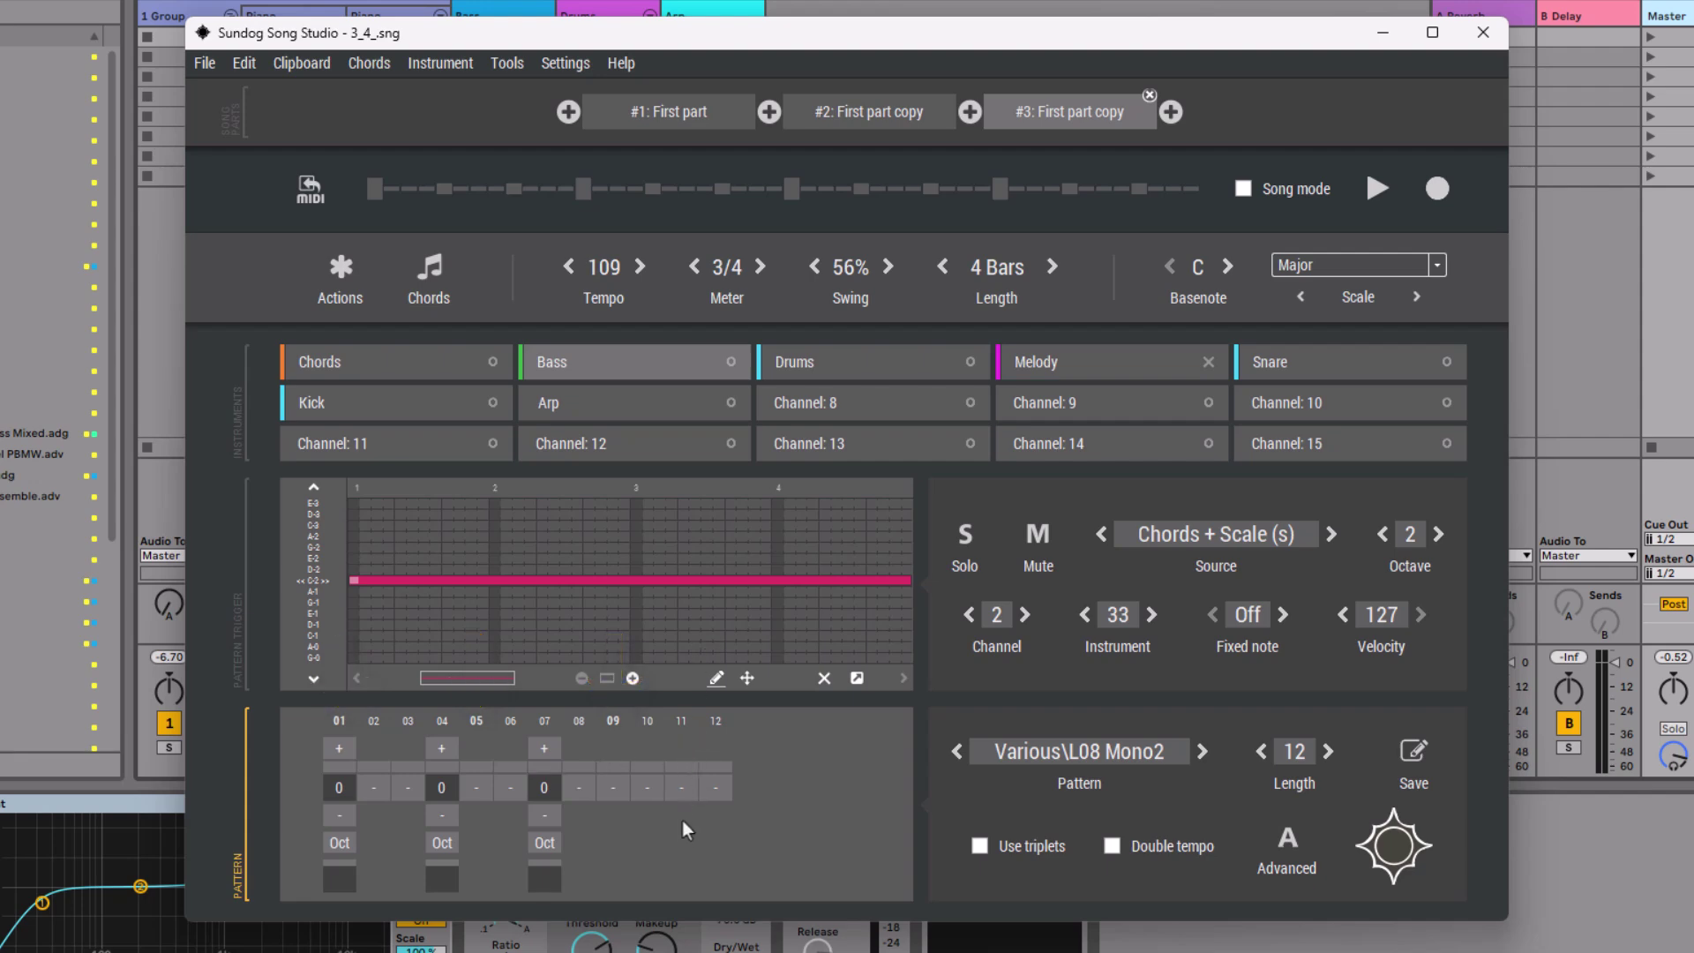
pyautogui.click(681, 787)
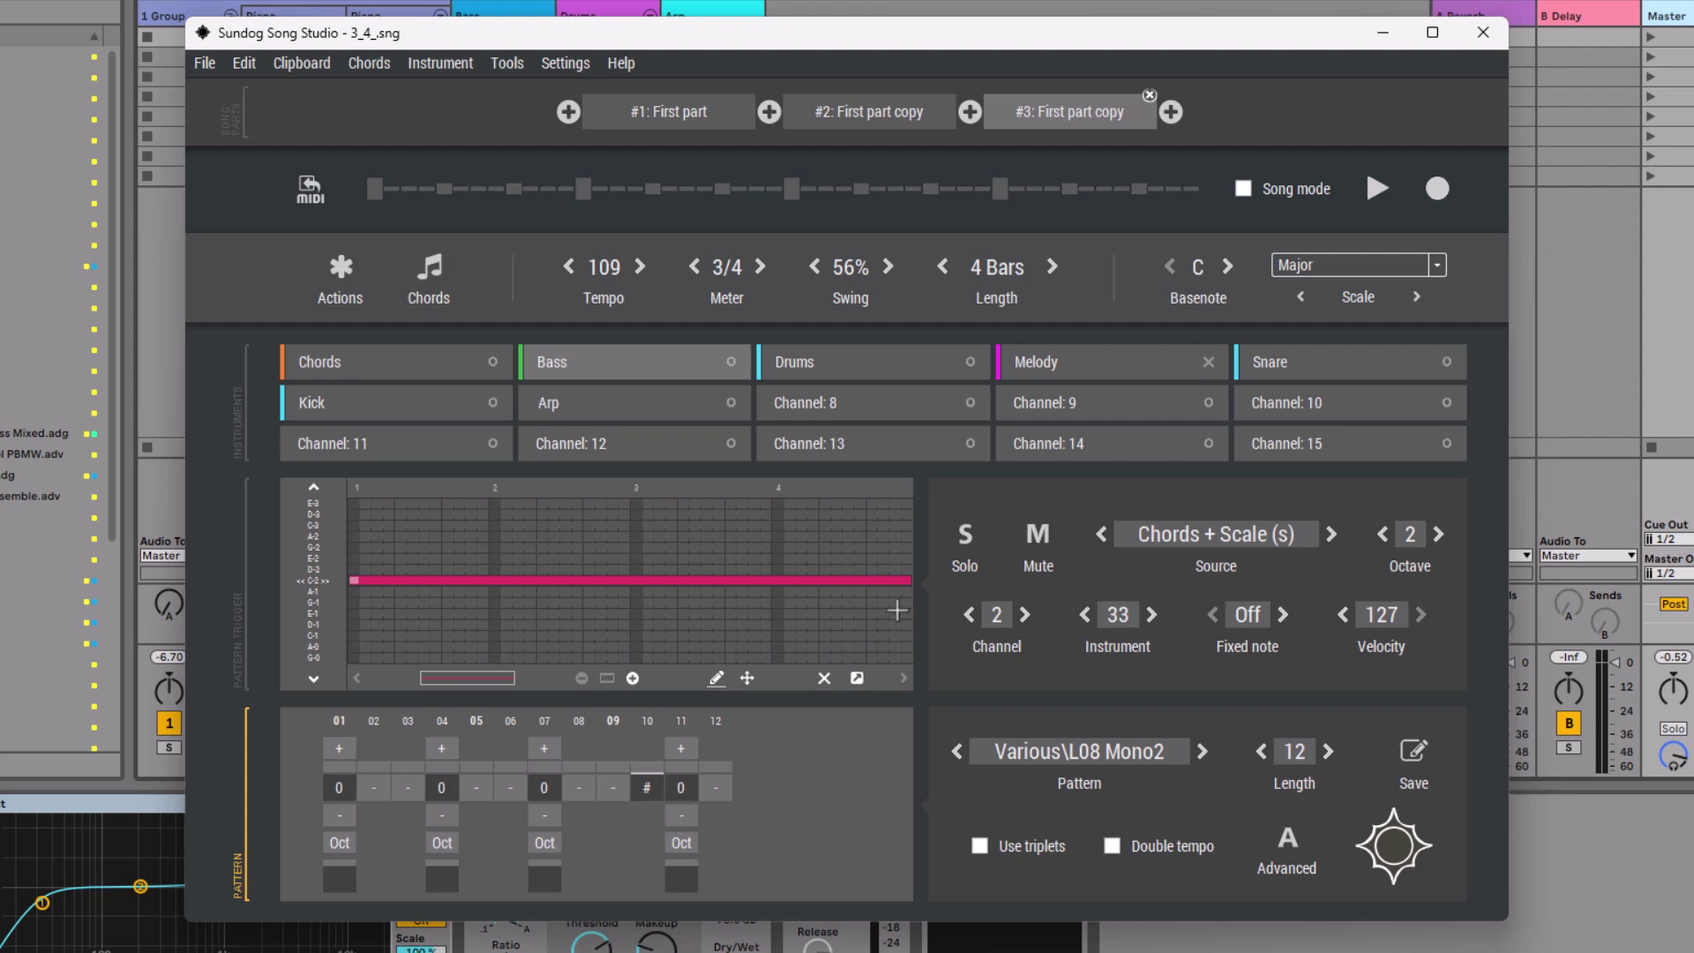
# Set the Snare instrument's Beat pattern length to 12 steps
pyautogui.click(1295, 368)
pyautogui.click(1327, 757)
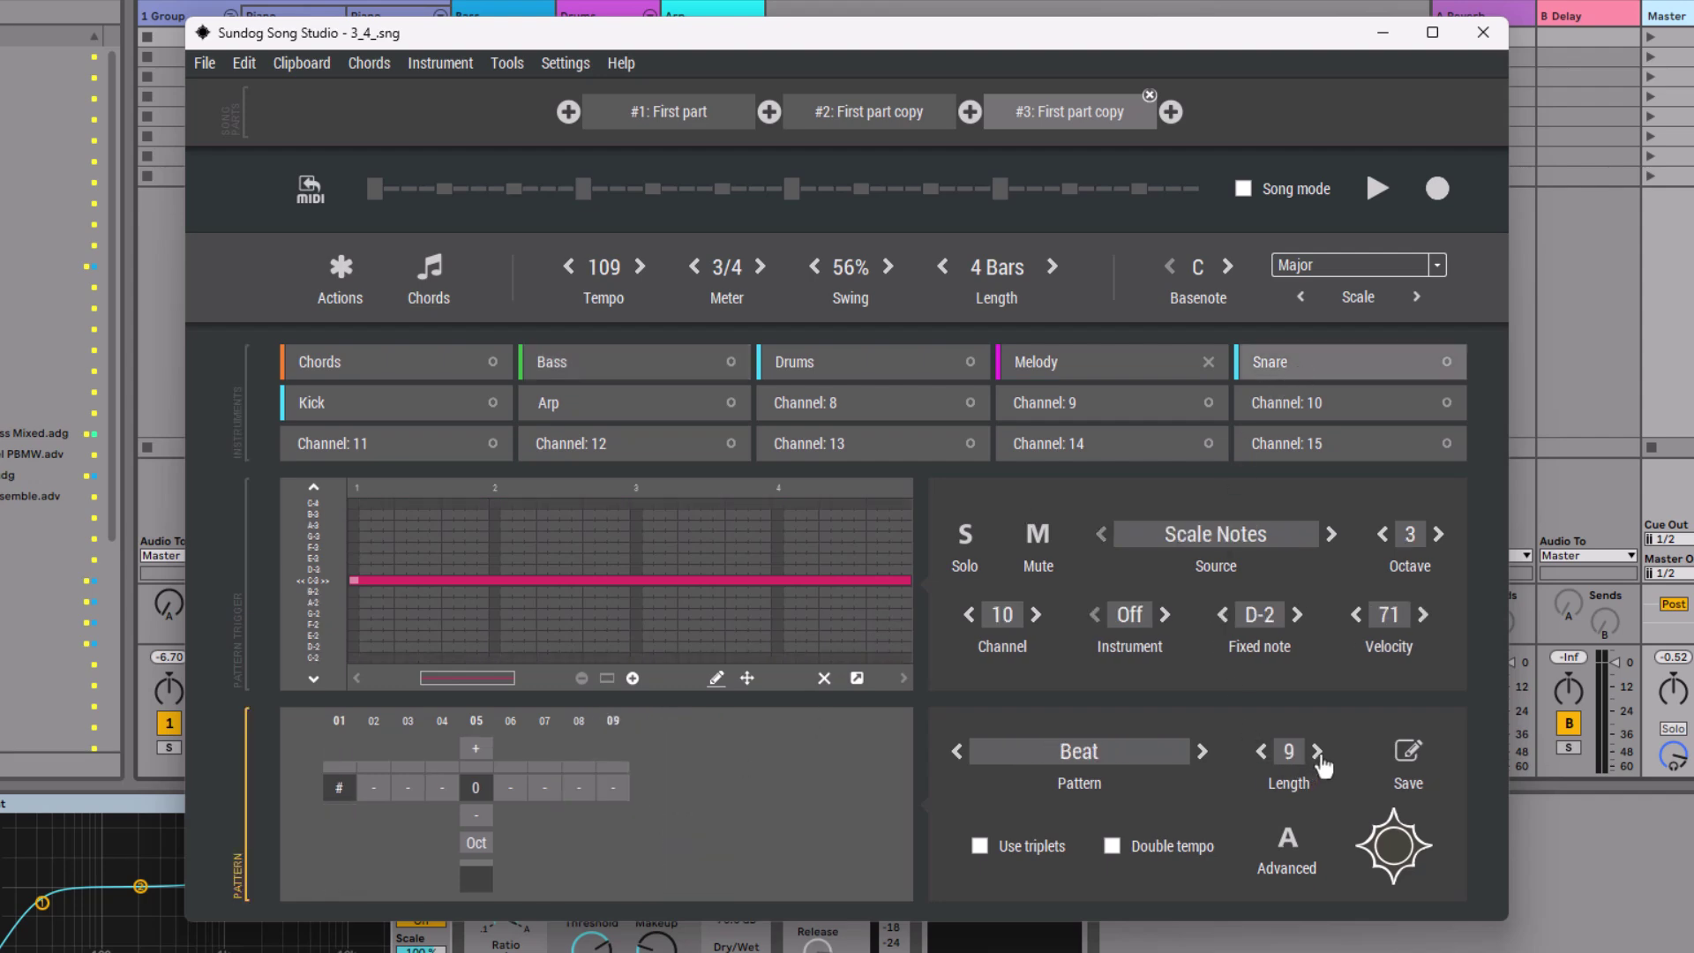
pyautogui.click(1329, 758)
pyautogui.click(1331, 761)
pyautogui.click(1330, 760)
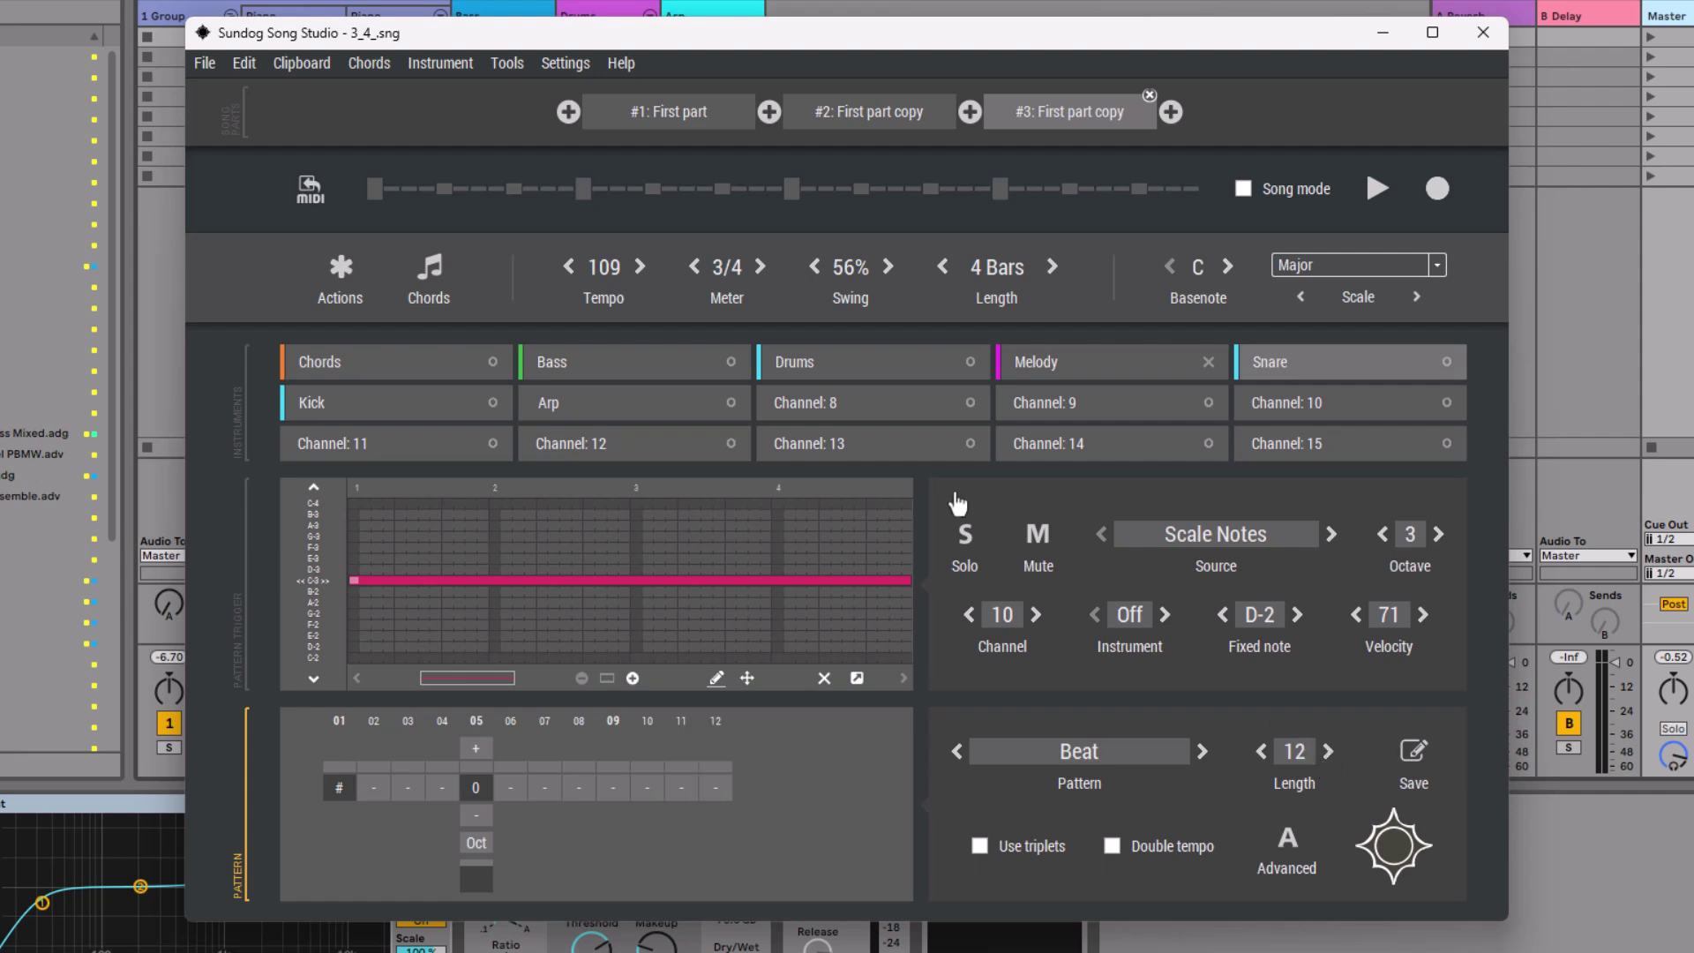
# Set the Kick instrument's Beat pattern length to 6 steps and listen to the song part
pyautogui.click(415, 406)
pyautogui.click(1317, 752)
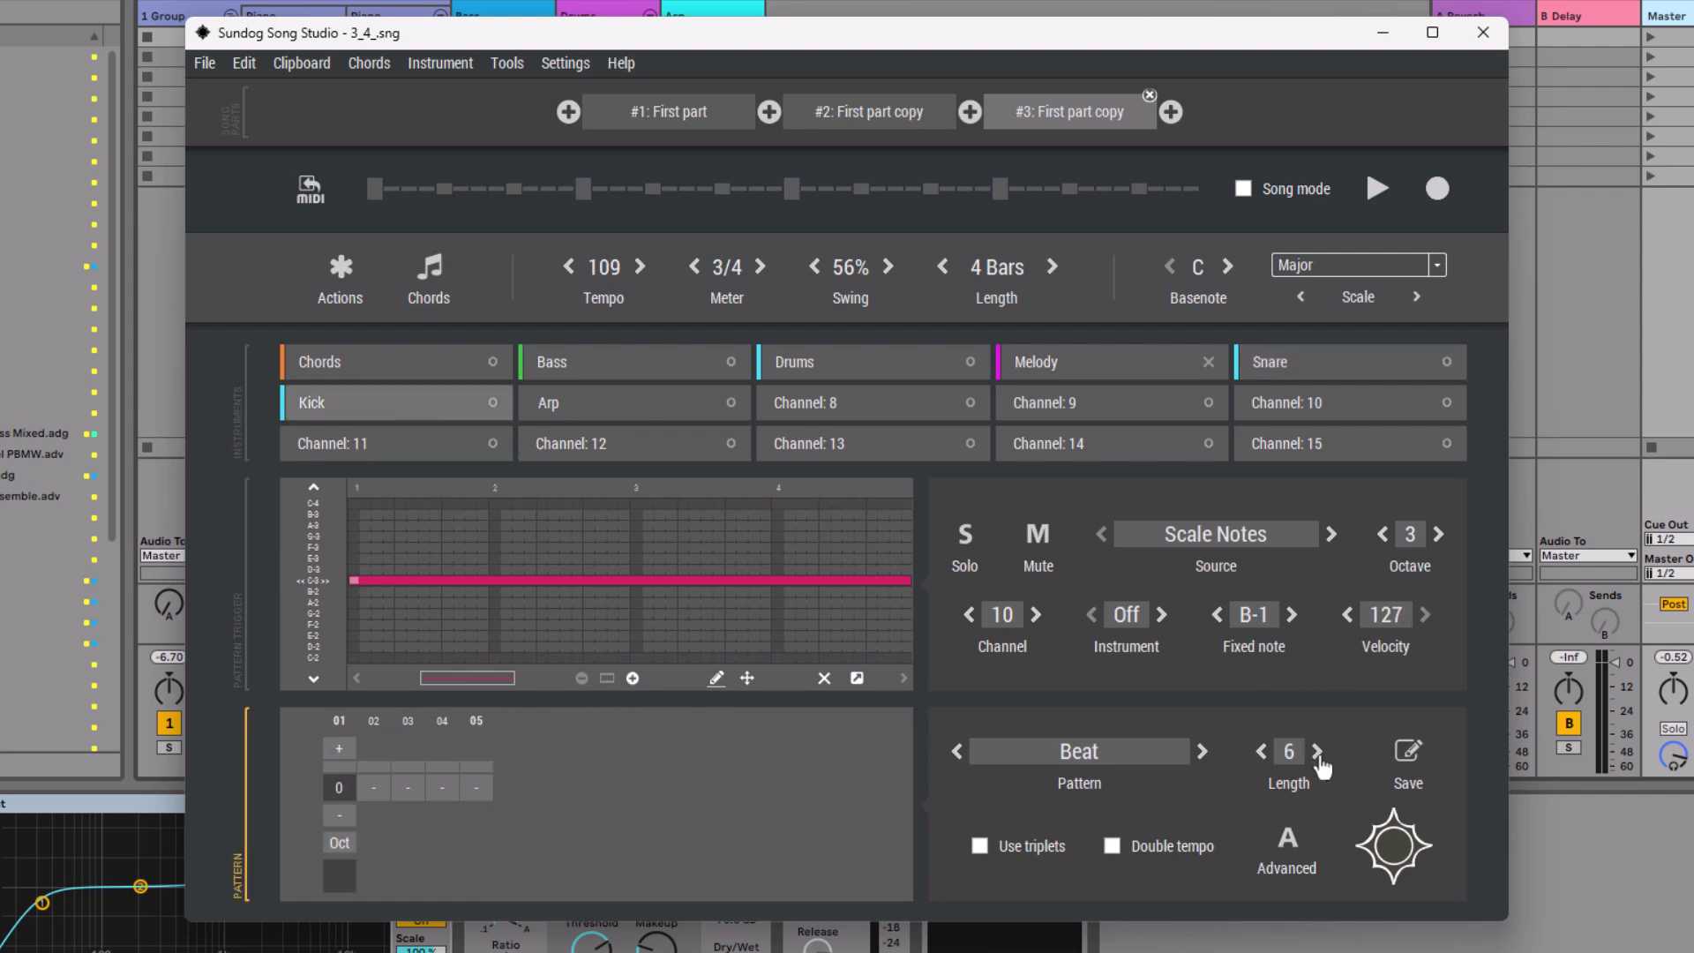
pyautogui.click(1317, 752)
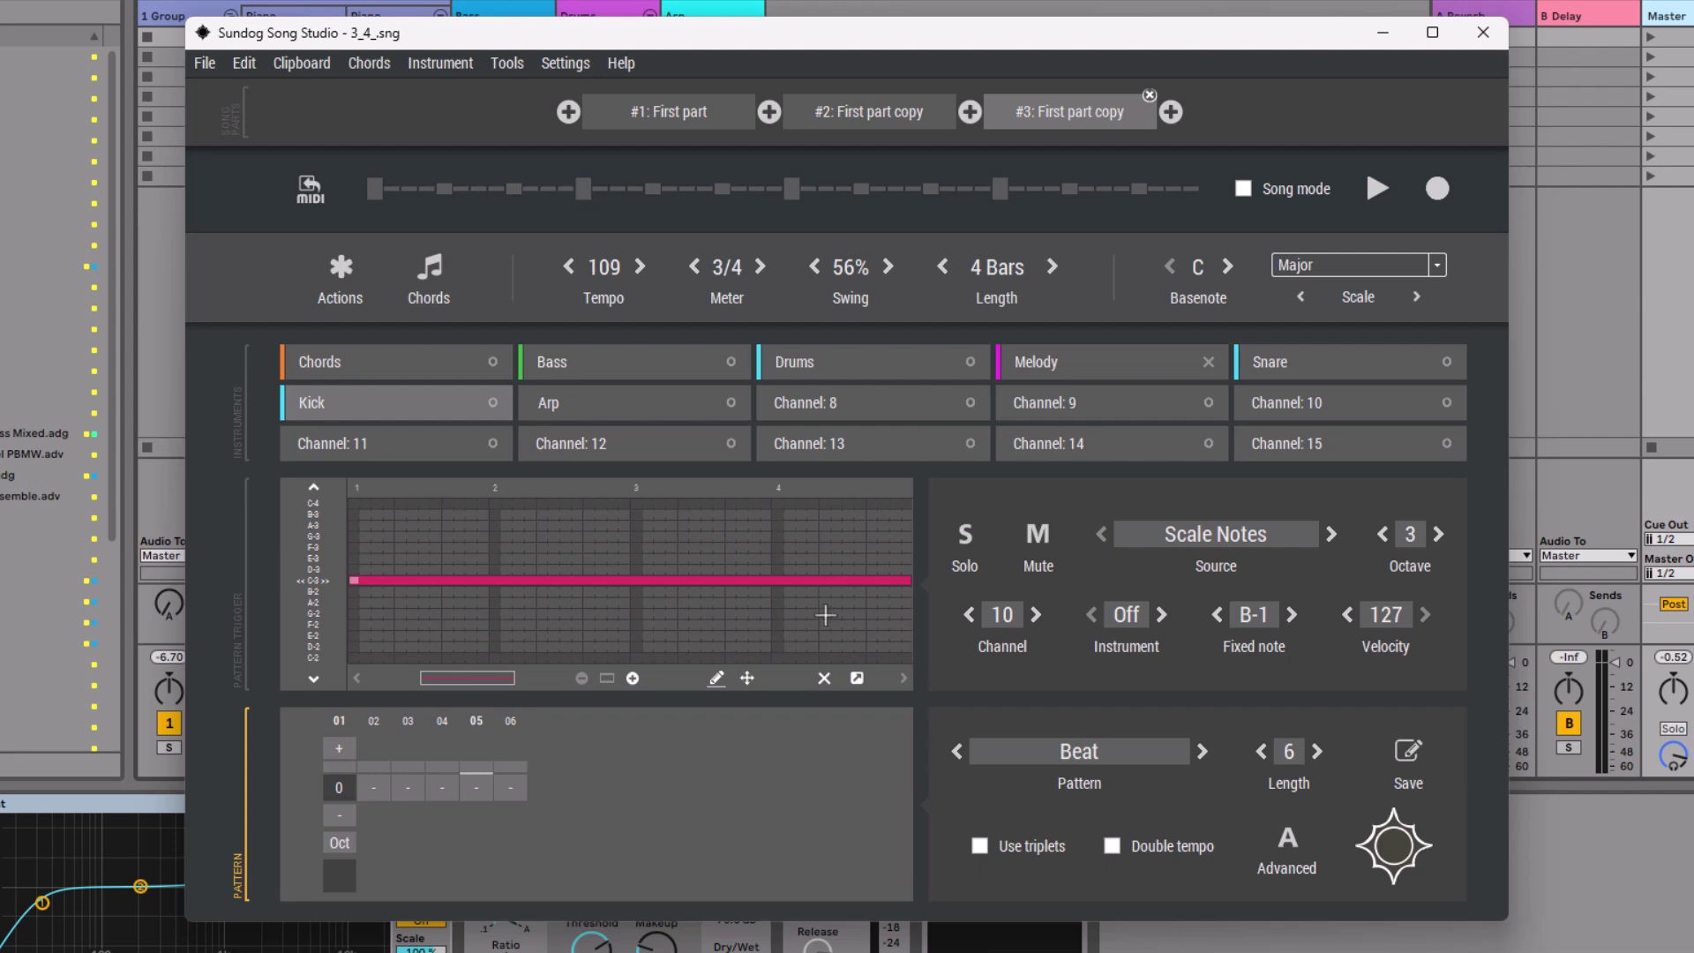
pyautogui.press('space')
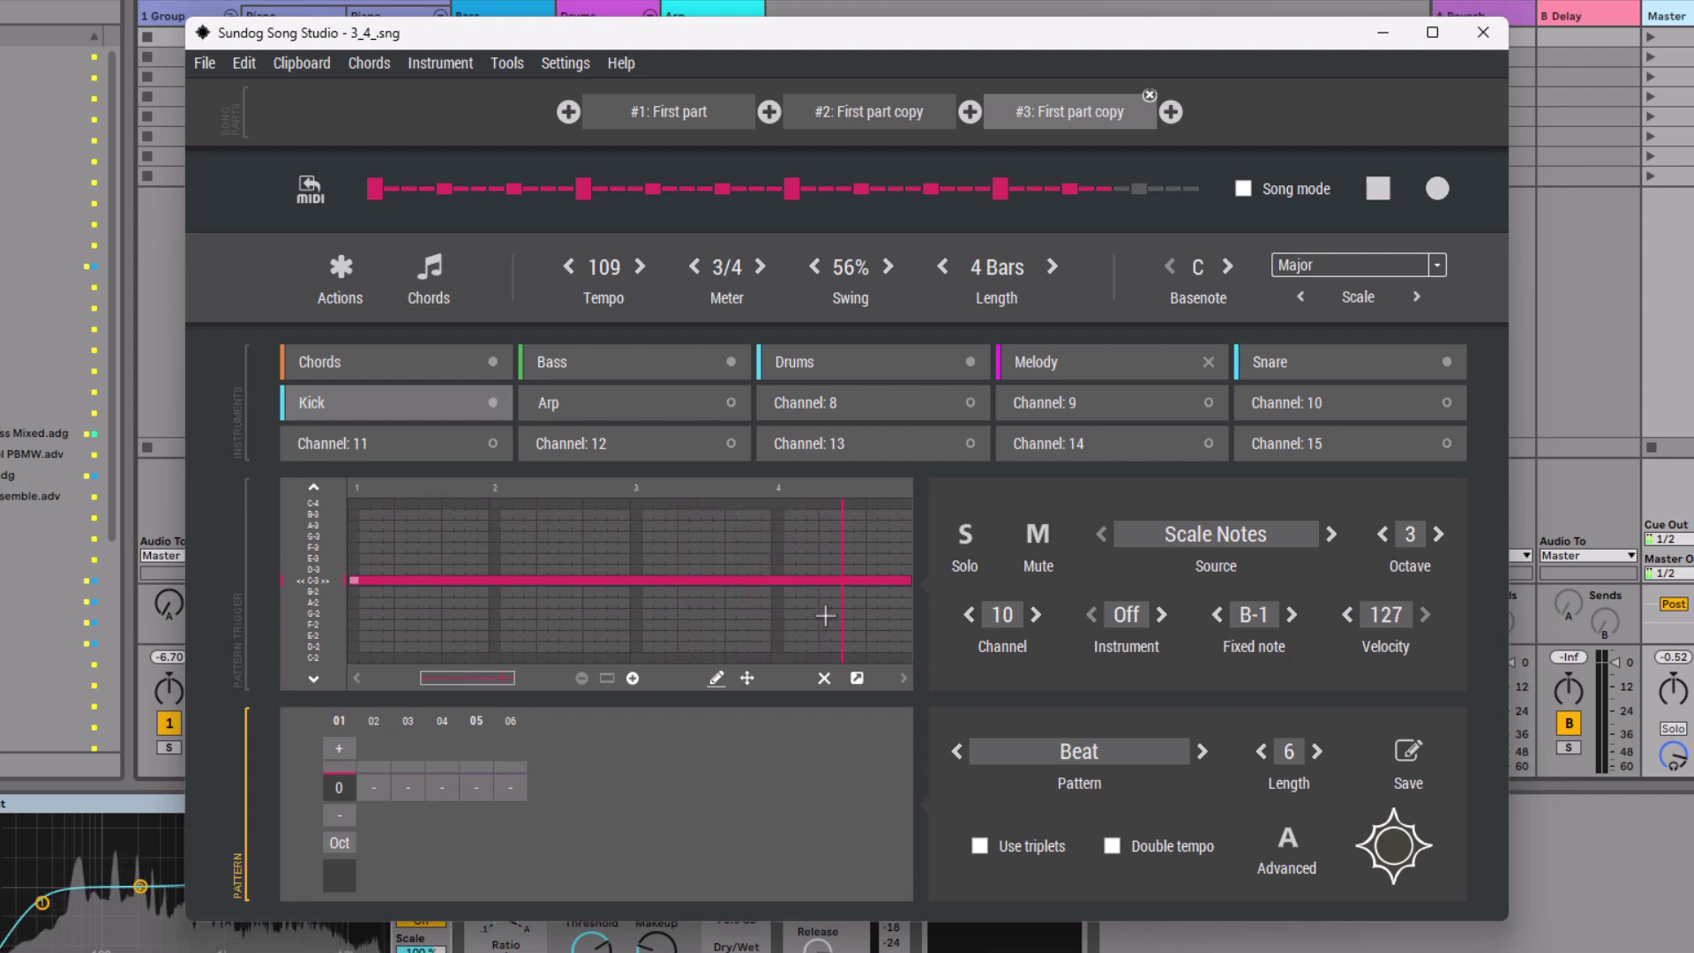
pyautogui.press('space')
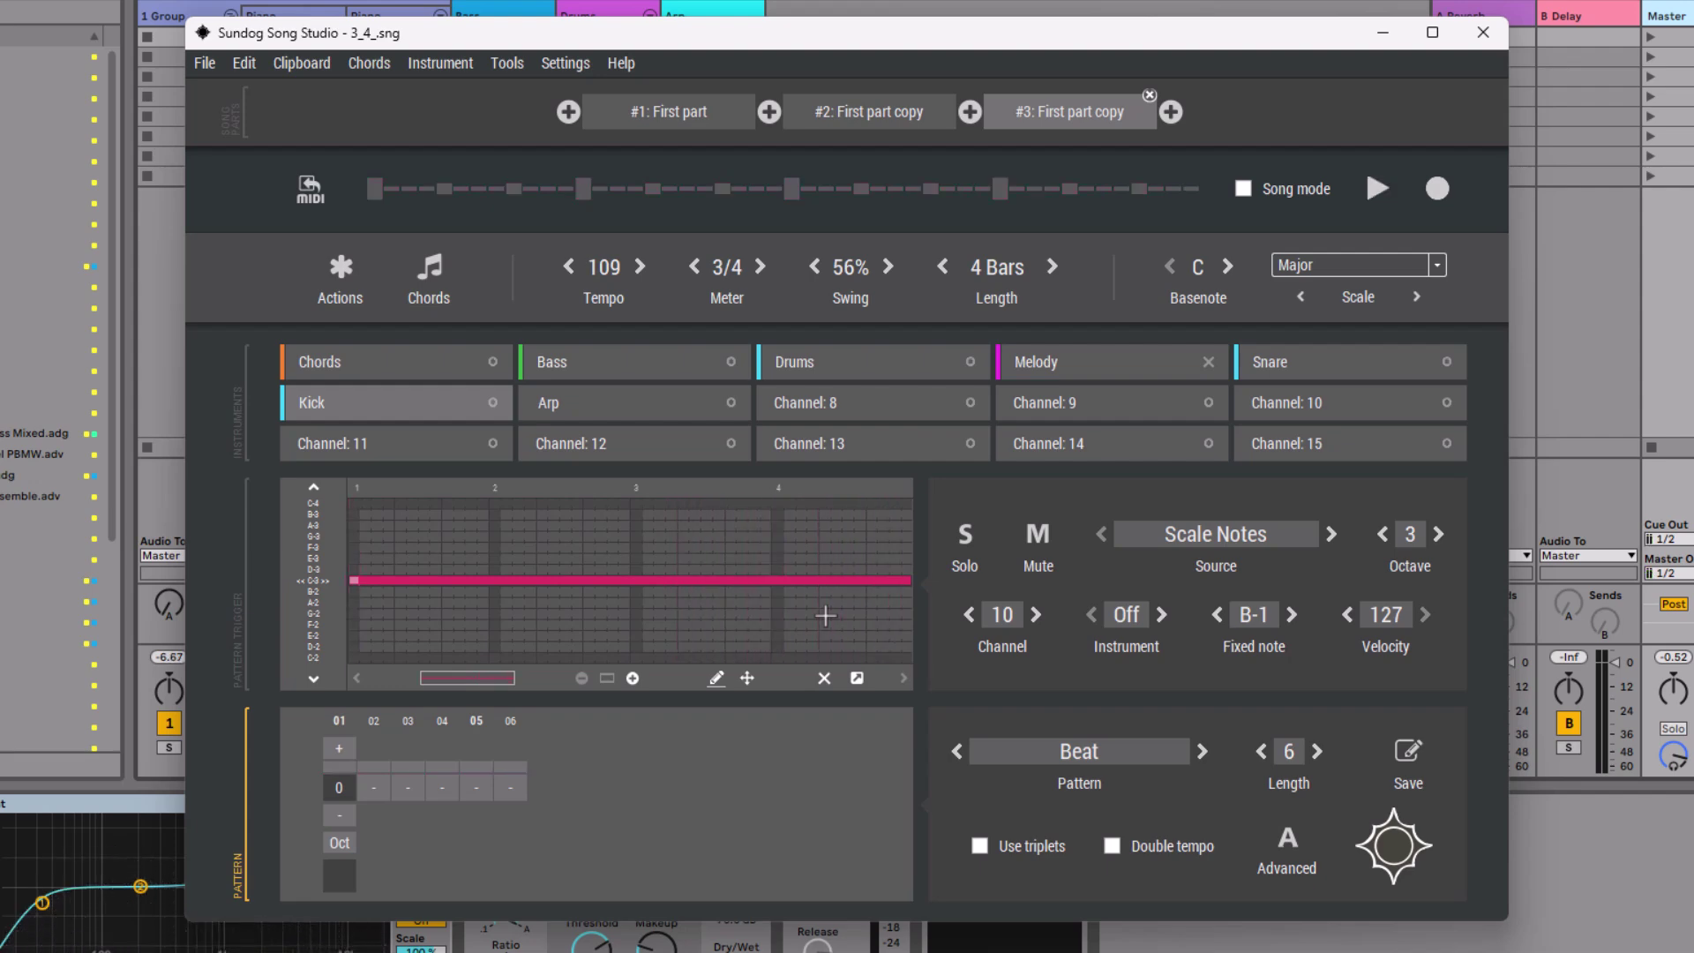
# Open the chord editor and audition Cmaj (I) and Gmaj (V) in the first chord slot, ending on Cmaj (I)
pyautogui.click(437, 275)
pyautogui.click(328, 380)
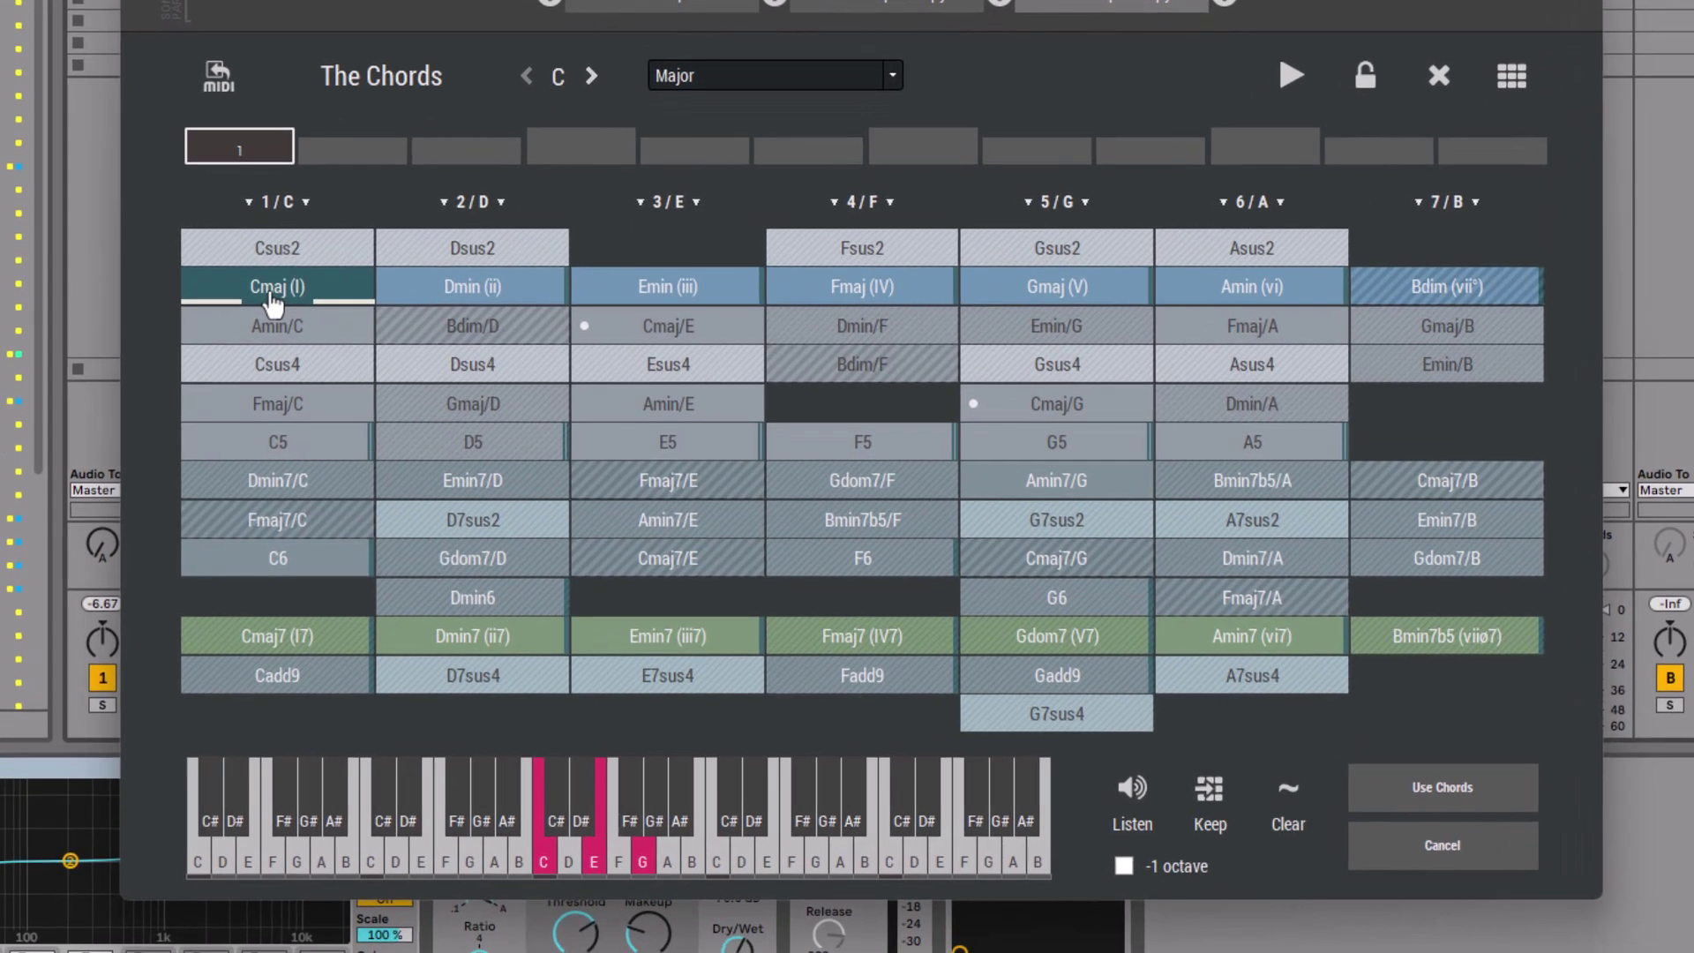
pyautogui.click(539, 383)
pyautogui.click(1041, 287)
pyautogui.click(293, 289)
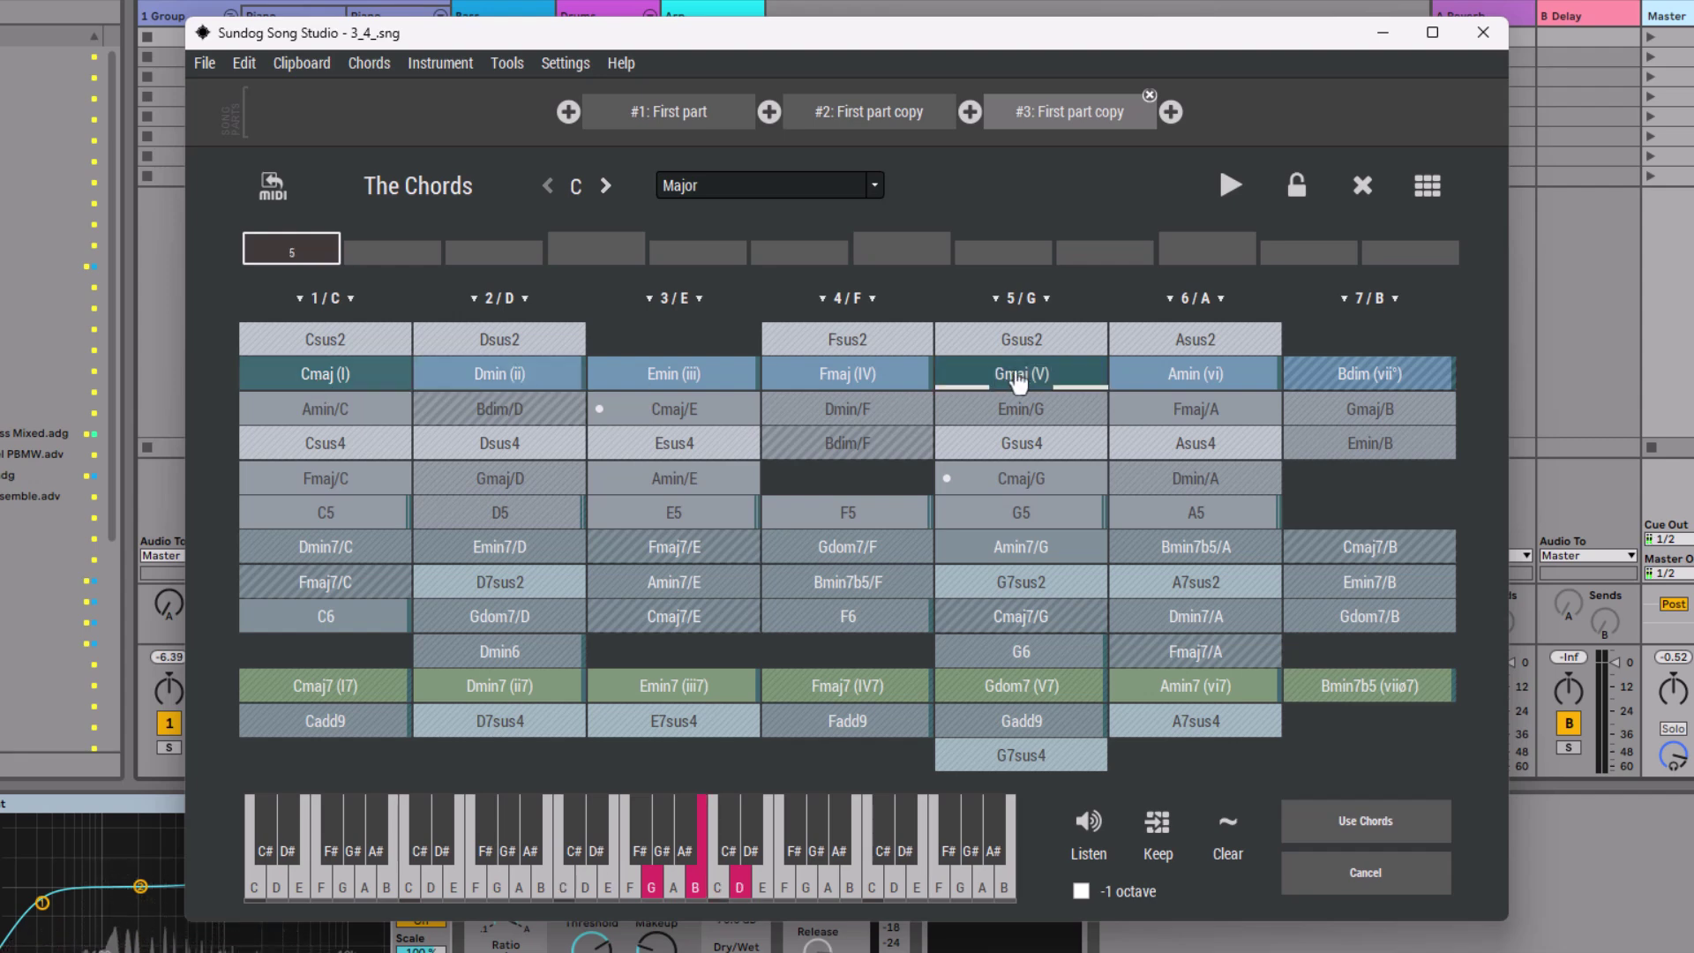
pyautogui.click(321, 383)
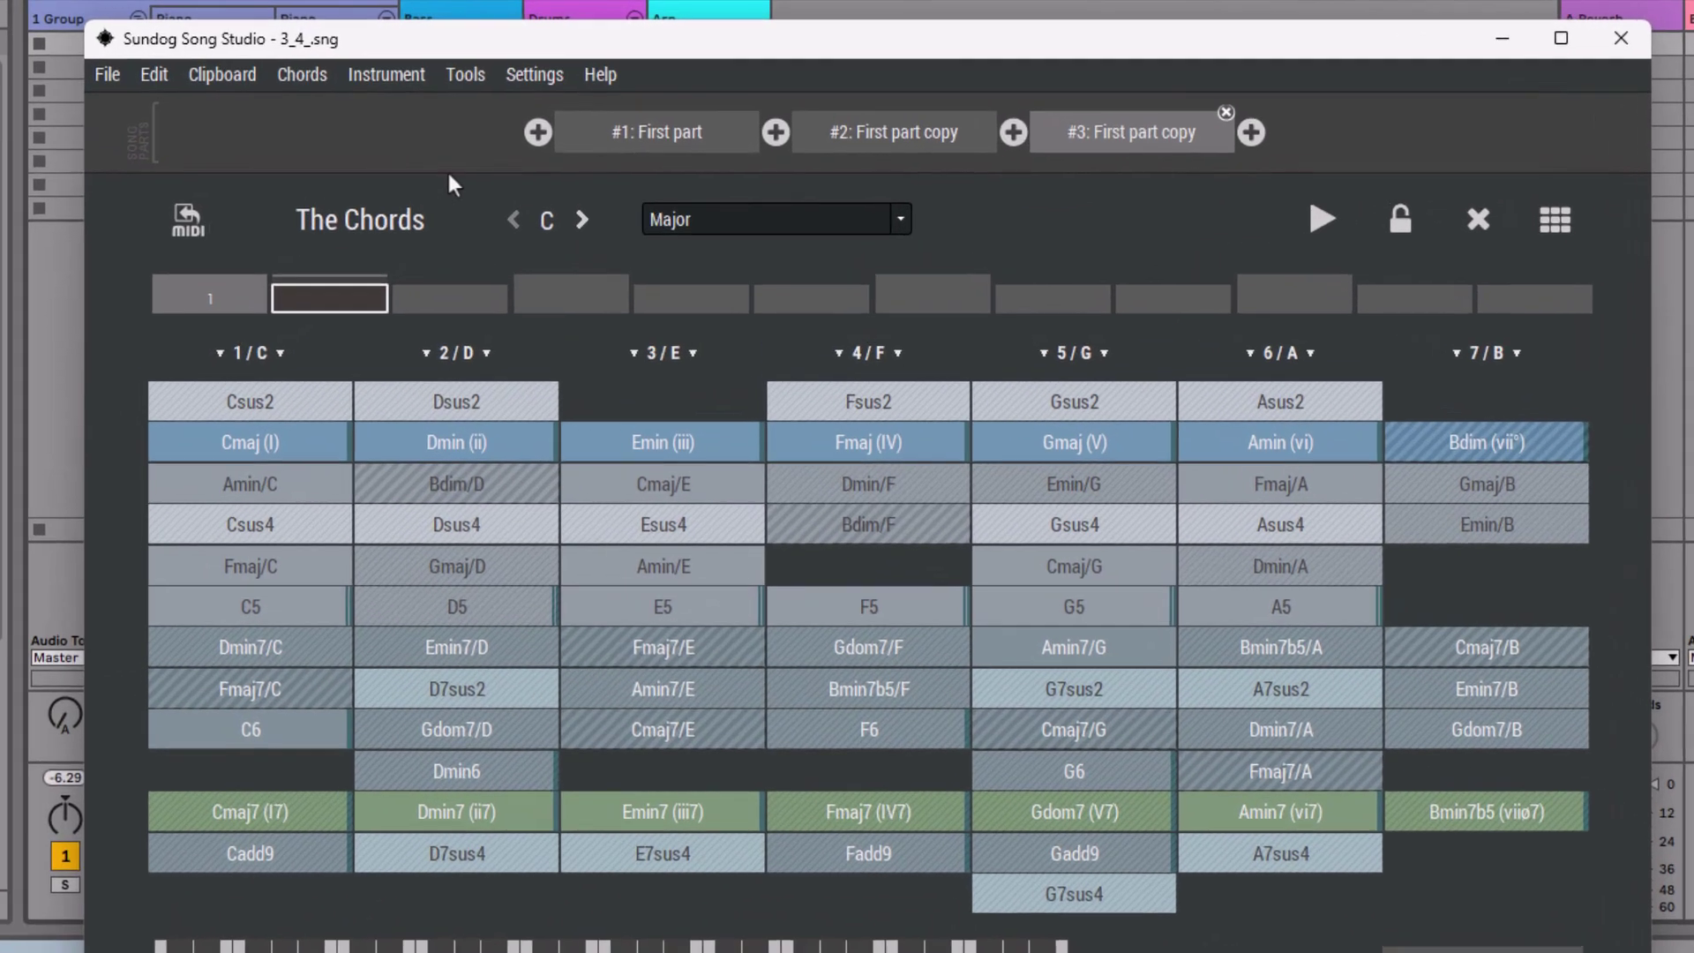
# Change the chord editor's flow setting and try Cmaj (I) followed by Gmaj (V) in the second chord slot
pyautogui.click(563, 66)
pyautogui.moveTo(767, 704)
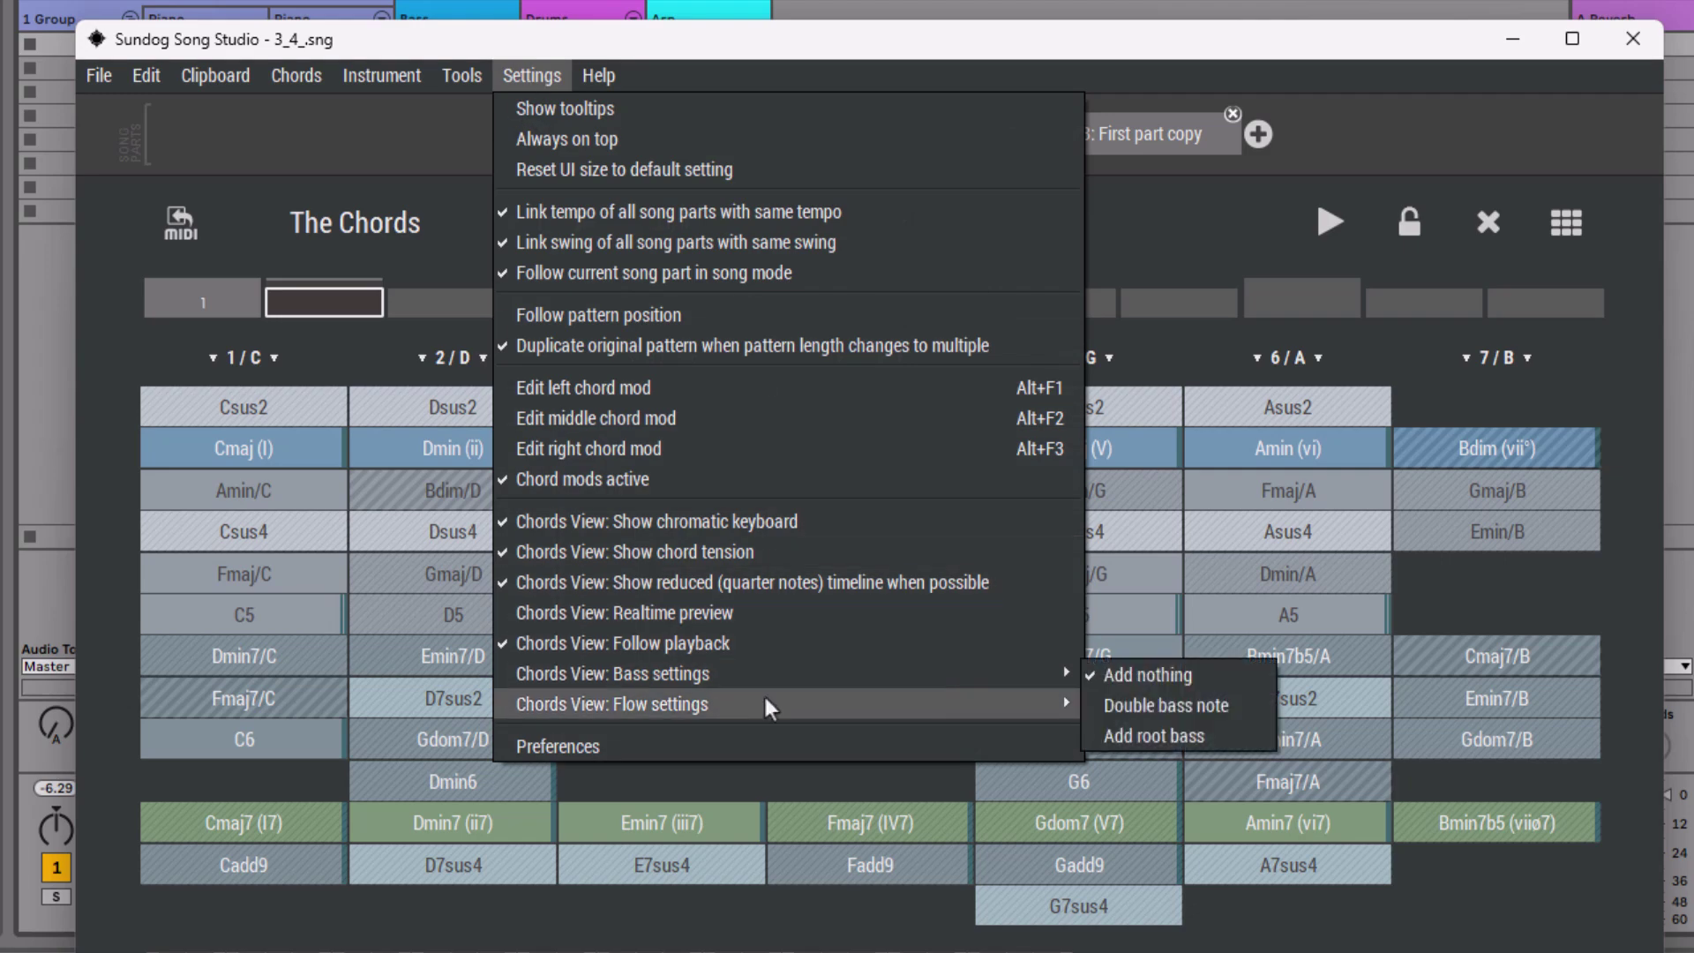
pyautogui.click(1154, 737)
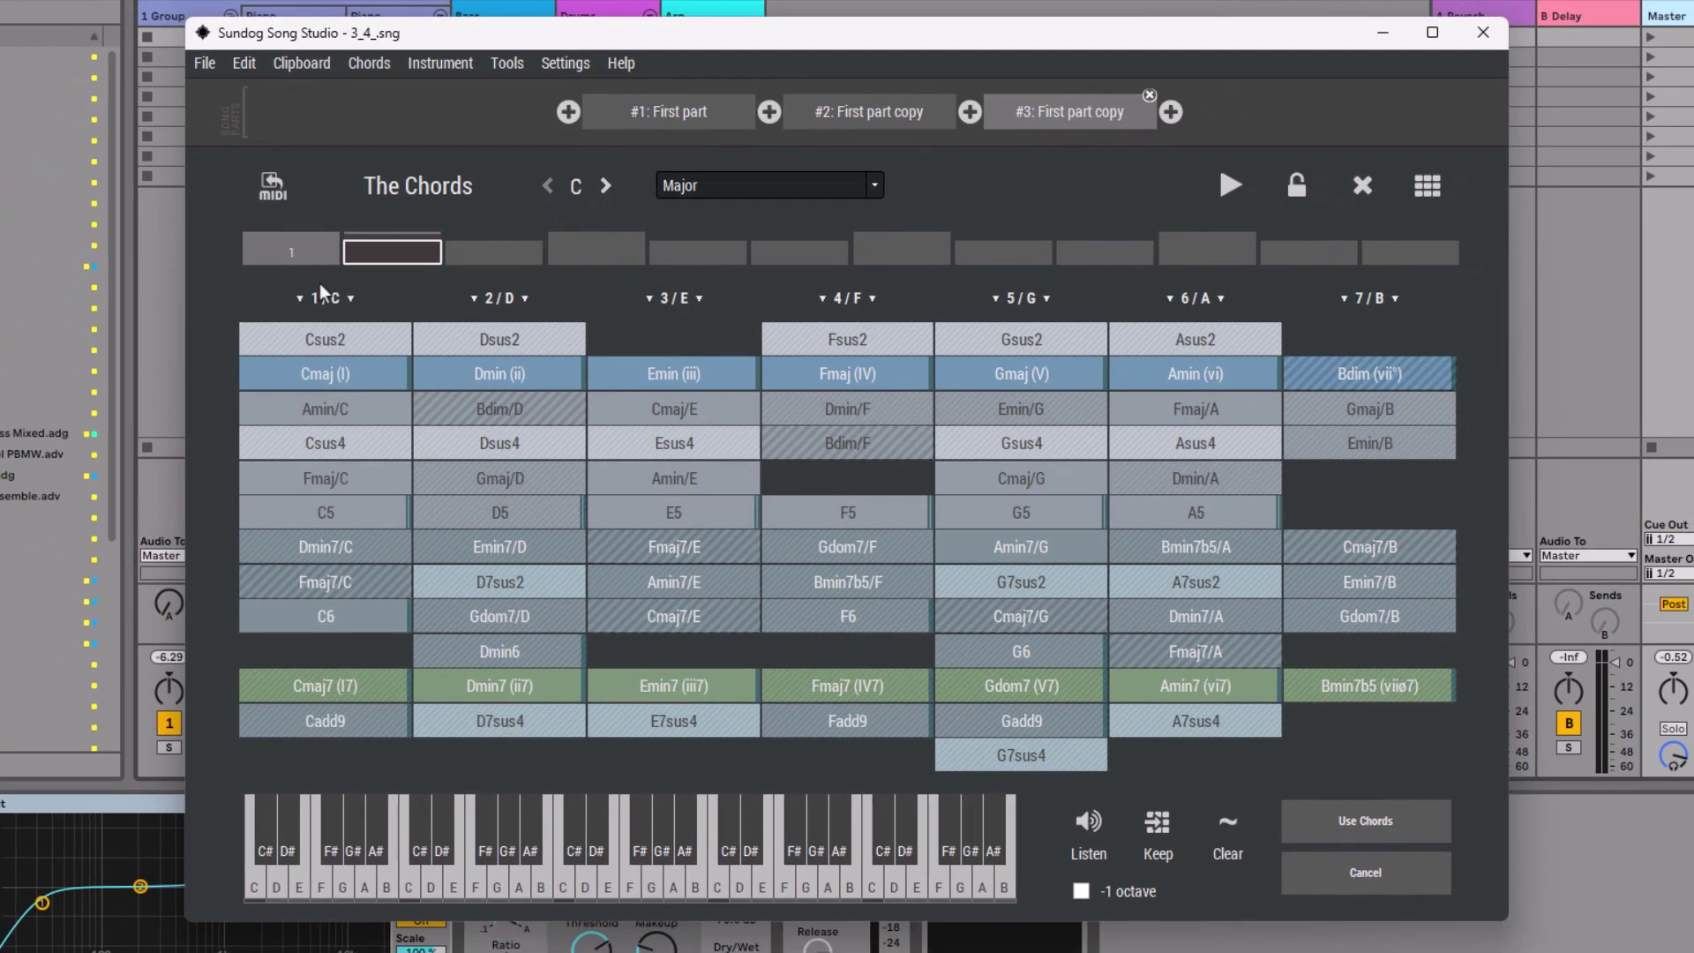
pyautogui.click(329, 375)
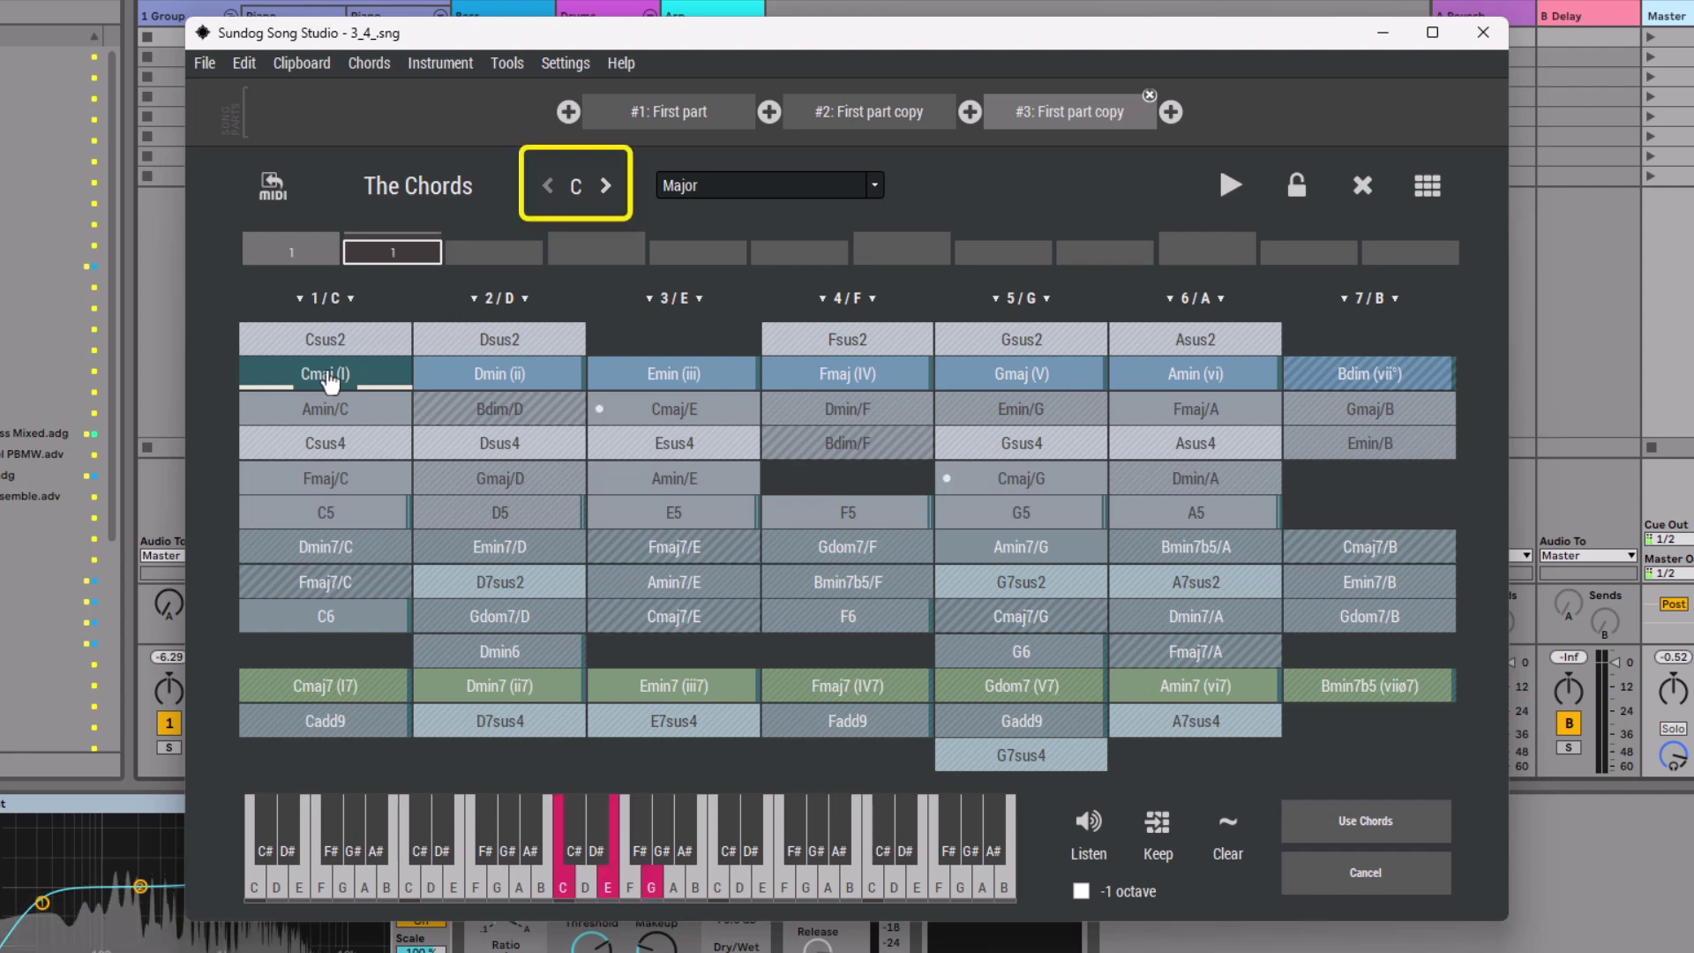
pyautogui.click(1023, 375)
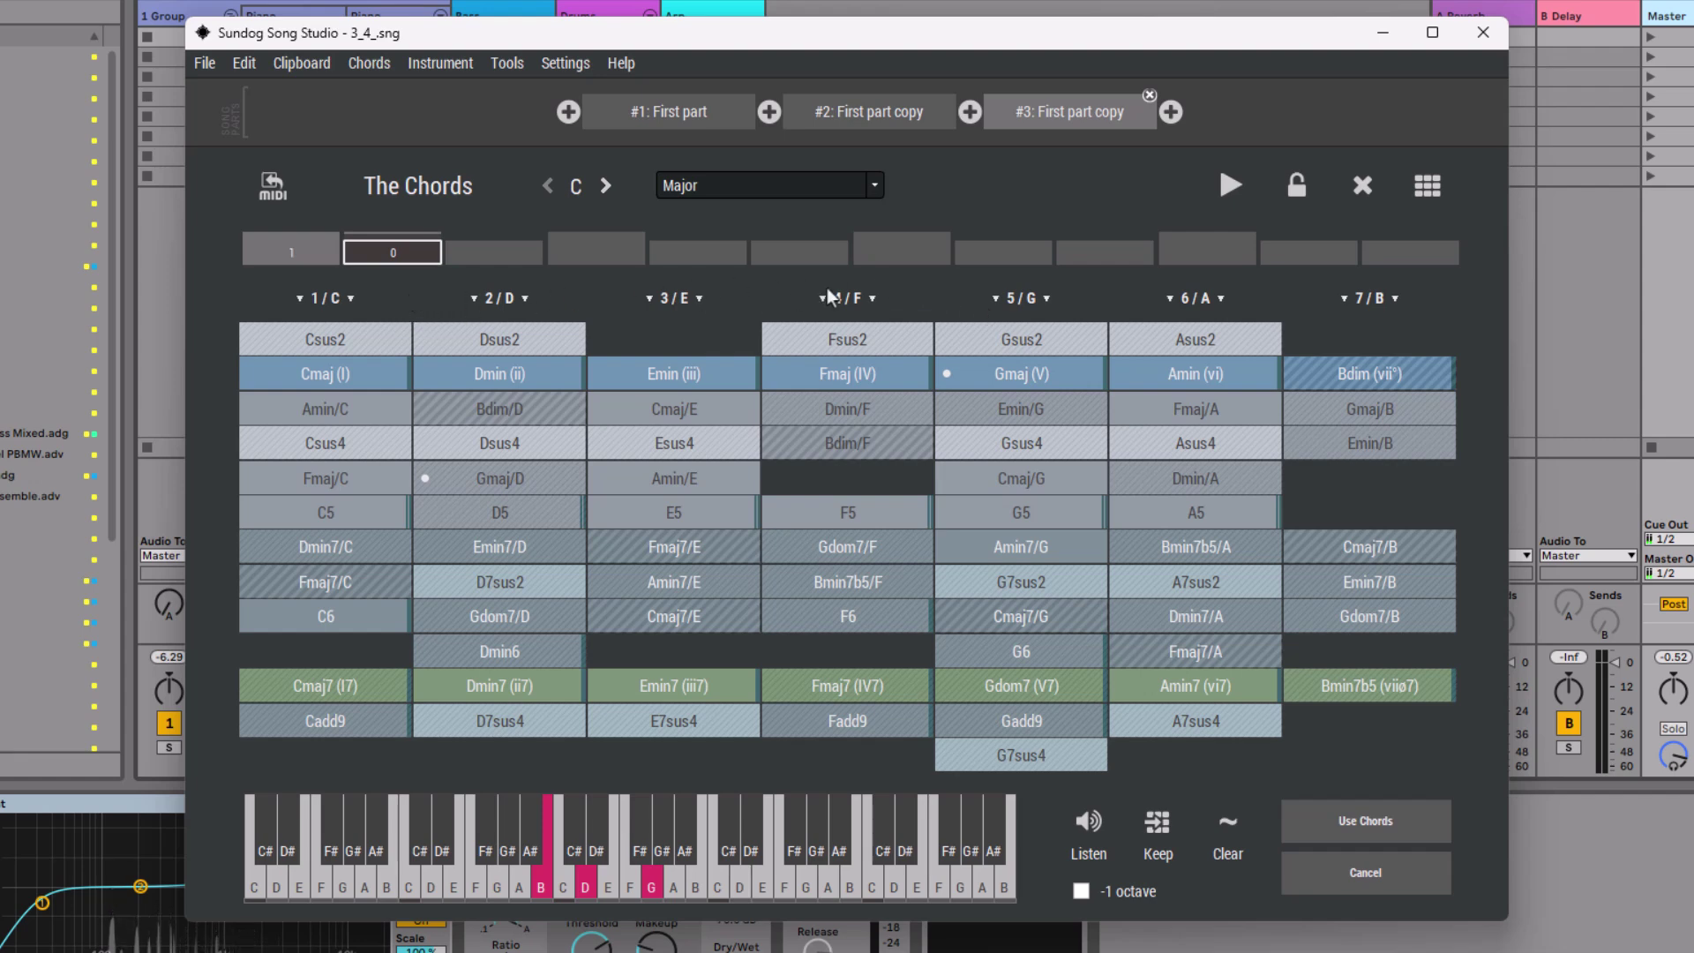
# Assign Cmaj (I), Gmaj (V), Fmaj (IV) and Amin (vi) to the starts of the four bars, apply the chords and play the song part
pyautogui.click(333, 256)
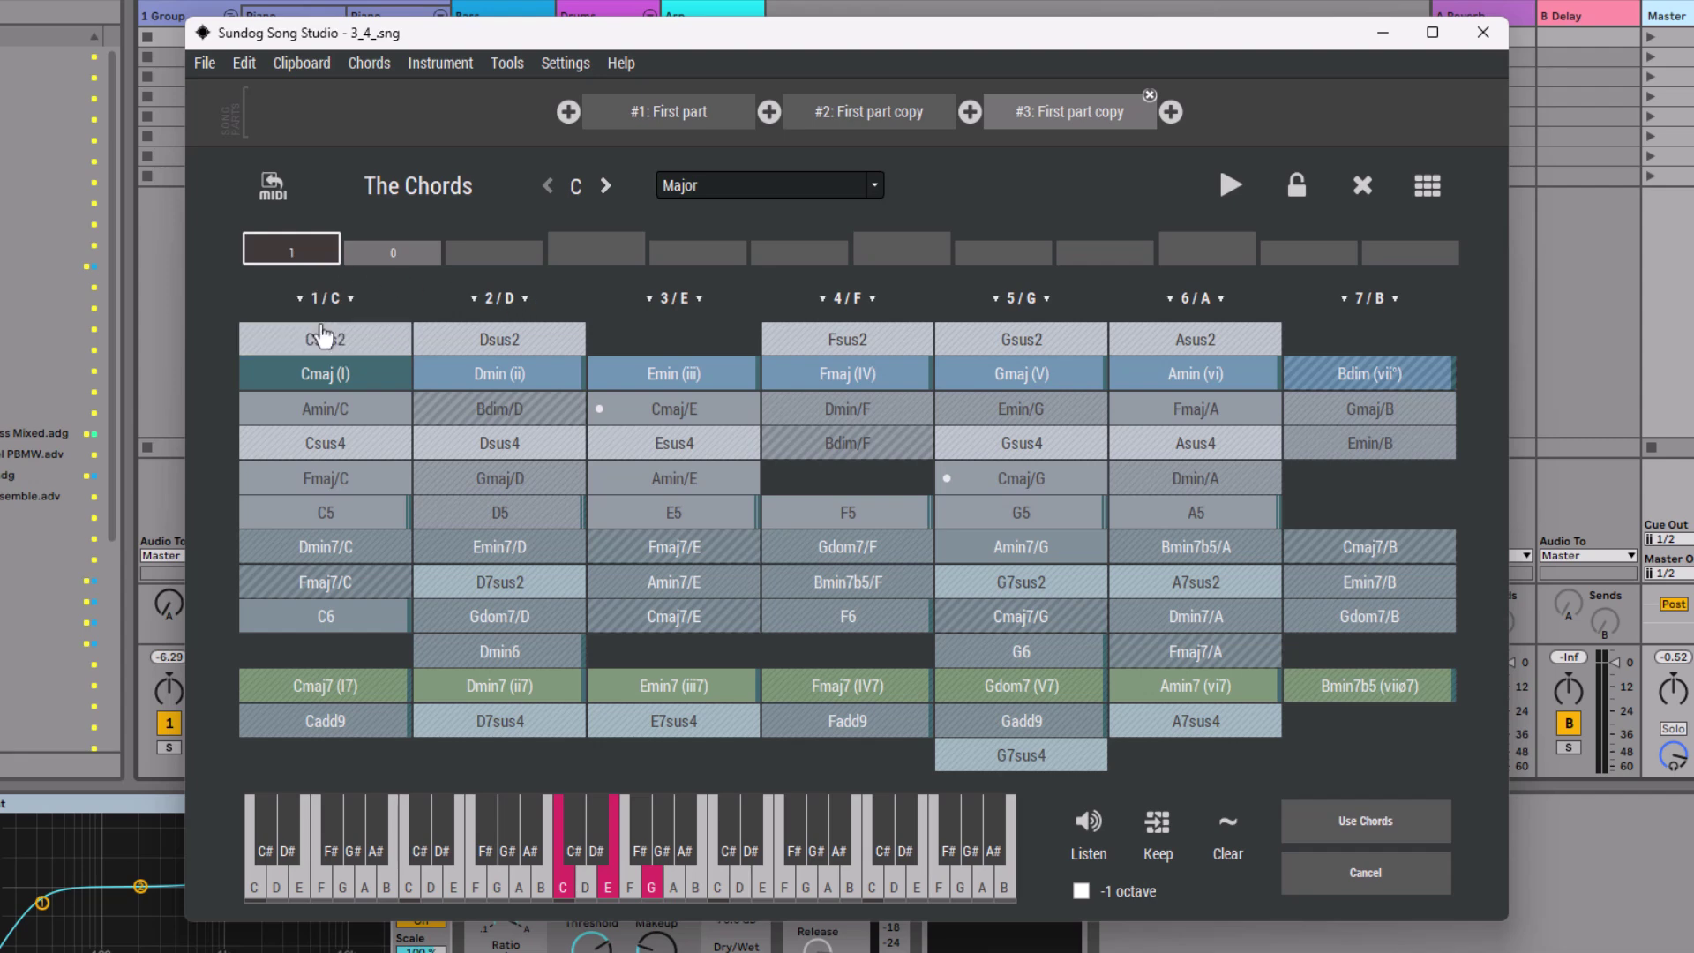
pyautogui.click(328, 388)
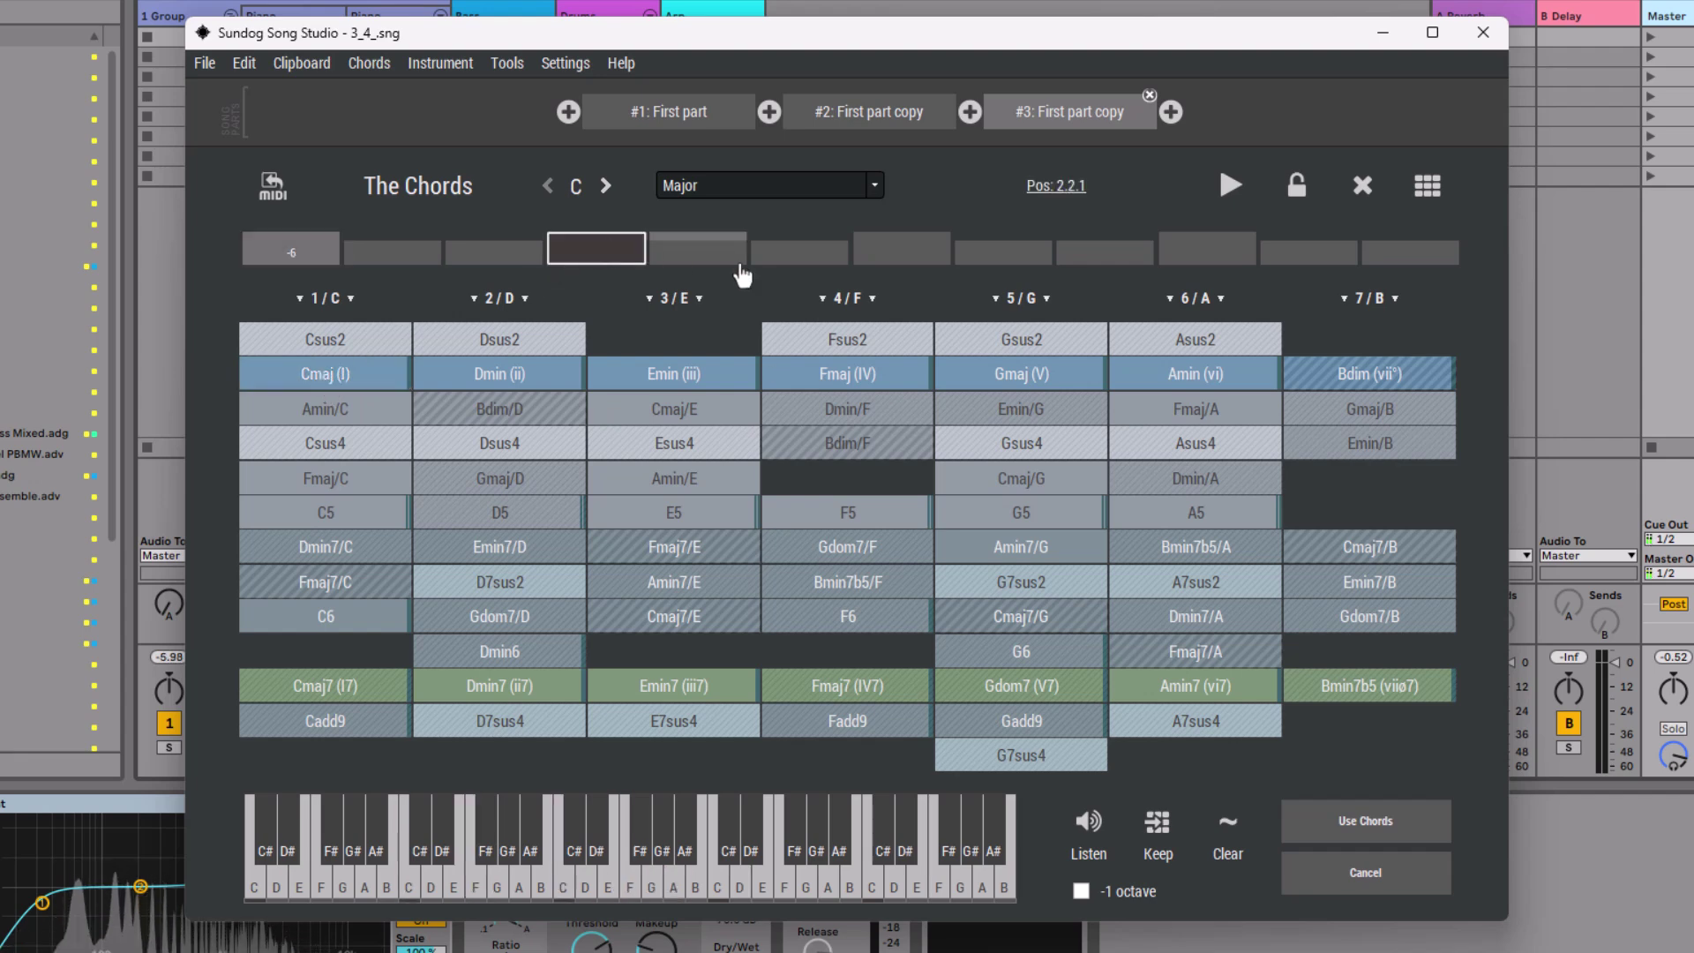
pyautogui.click(1055, 396)
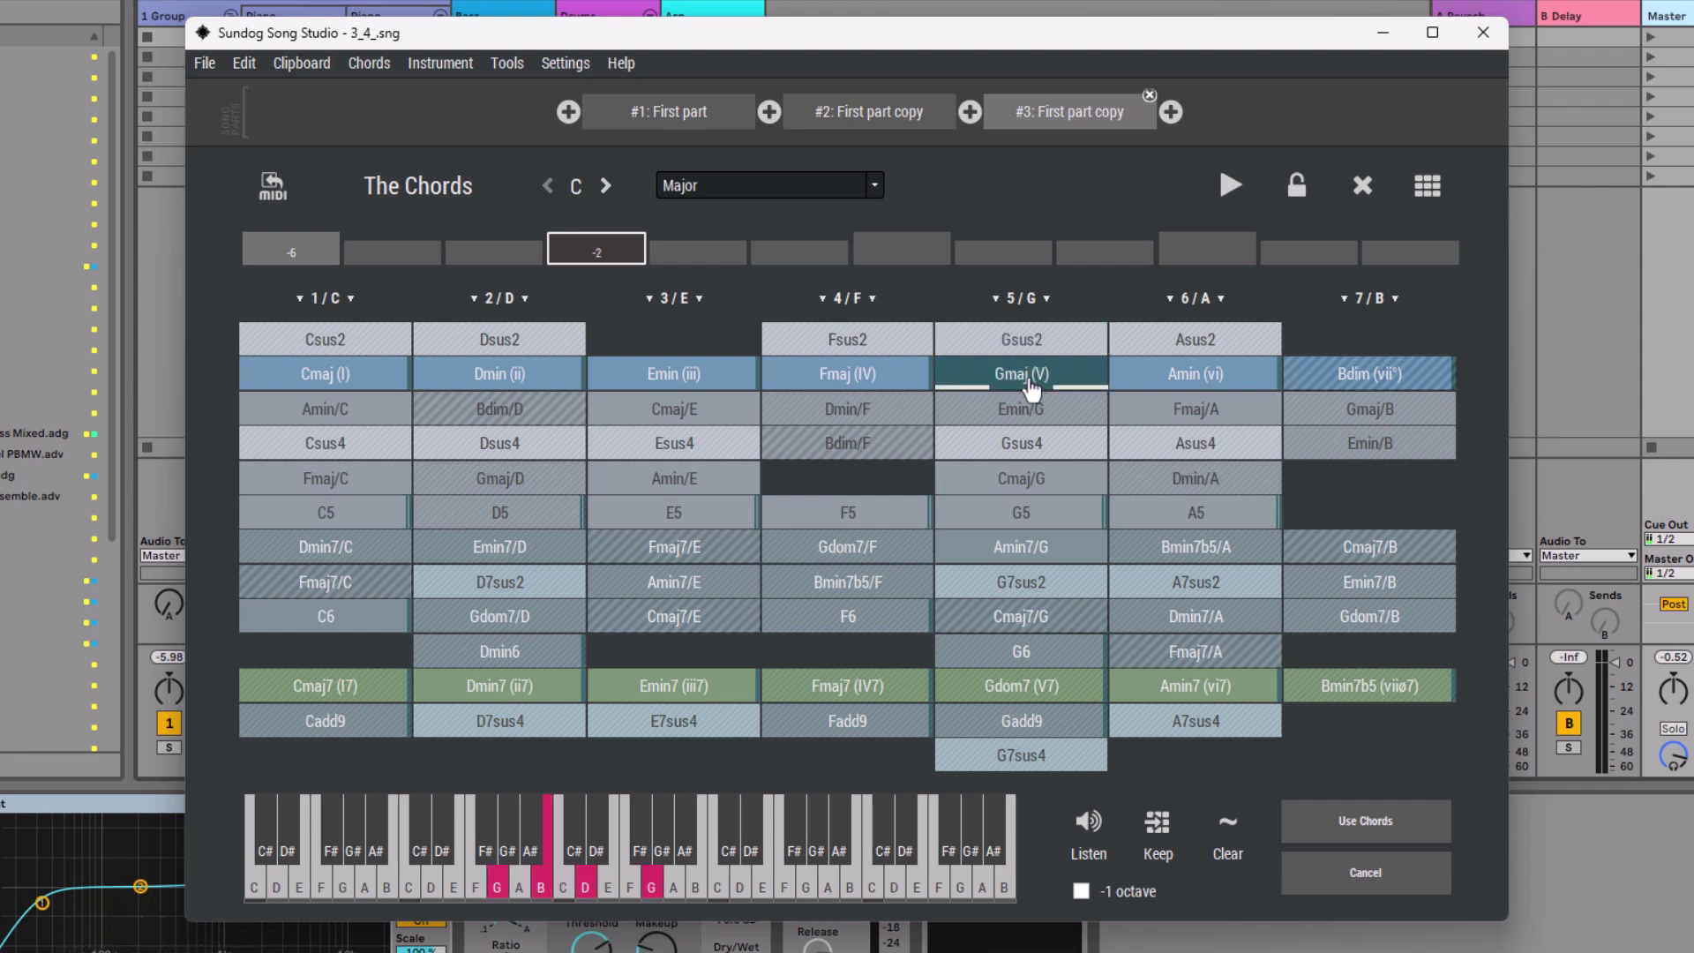
pyautogui.click(857, 382)
pyautogui.click(1147, 380)
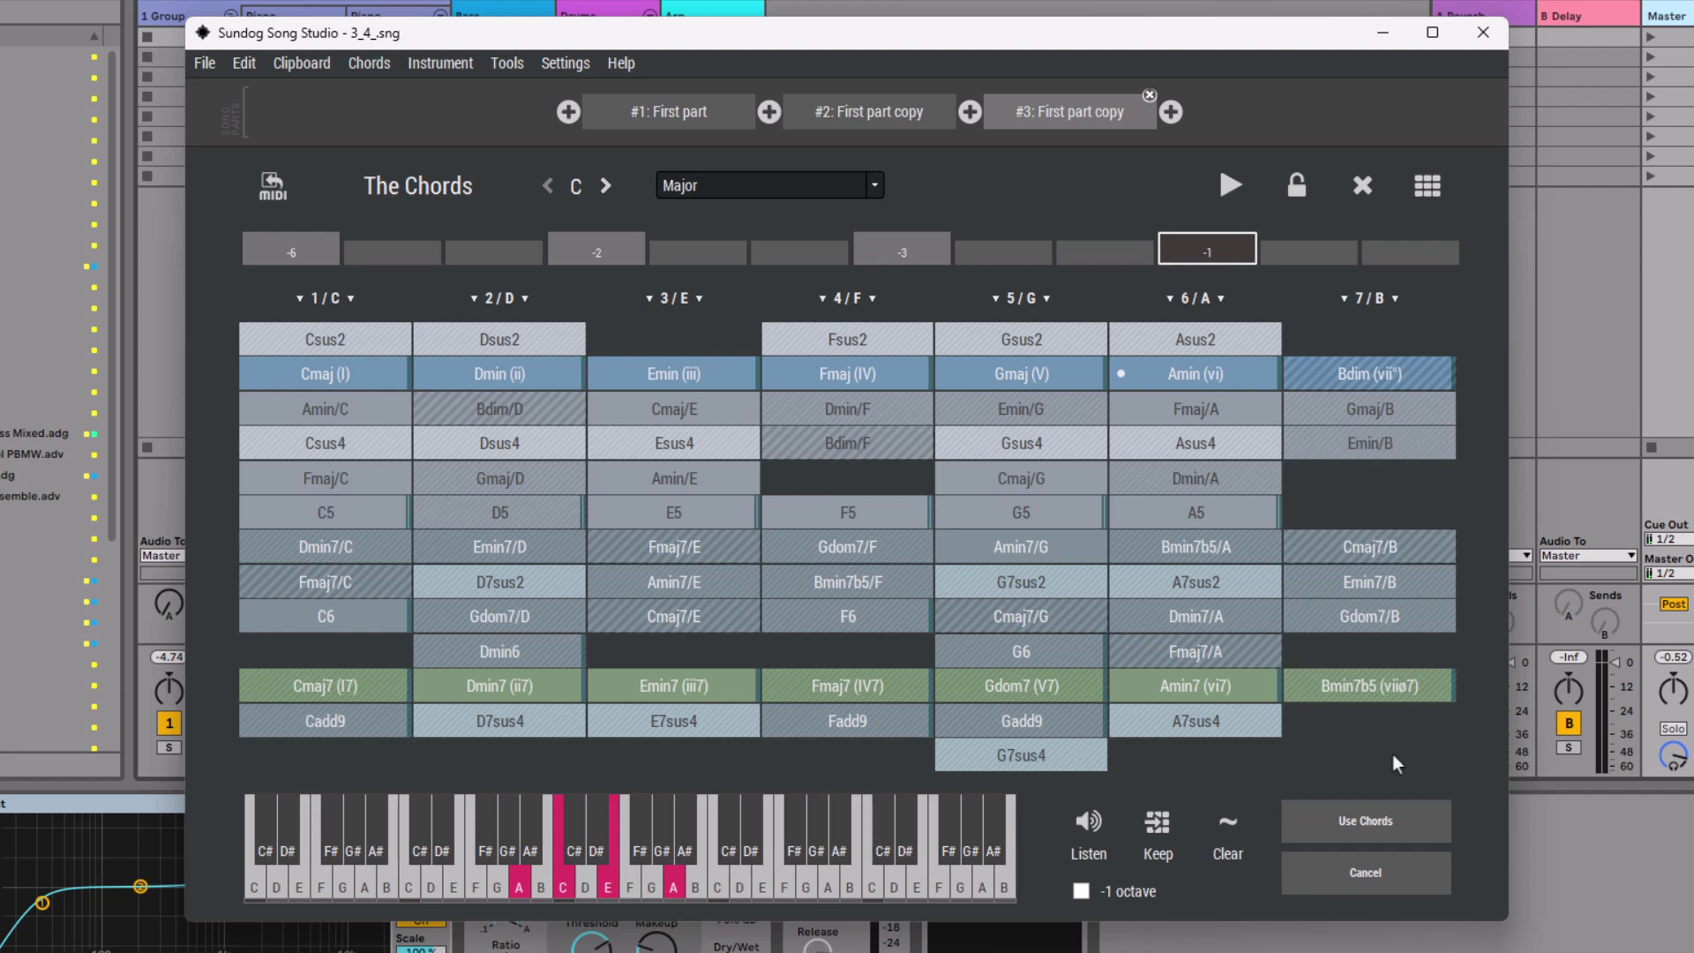
pyautogui.click(1365, 821)
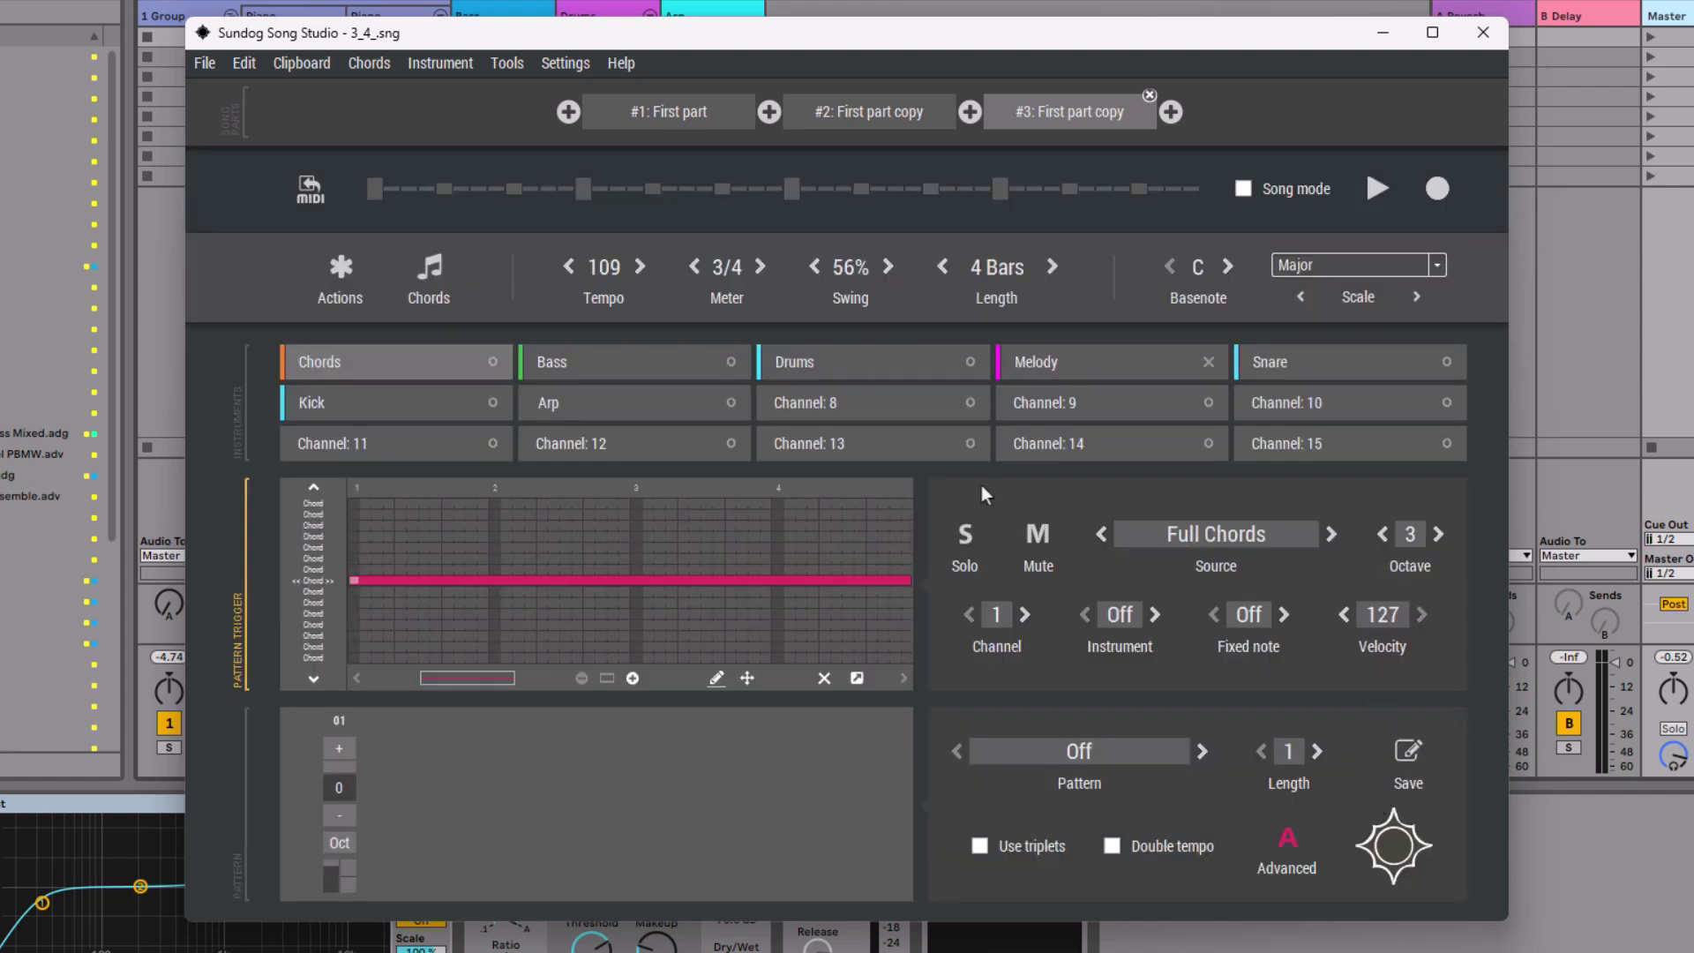
pyautogui.press('space')
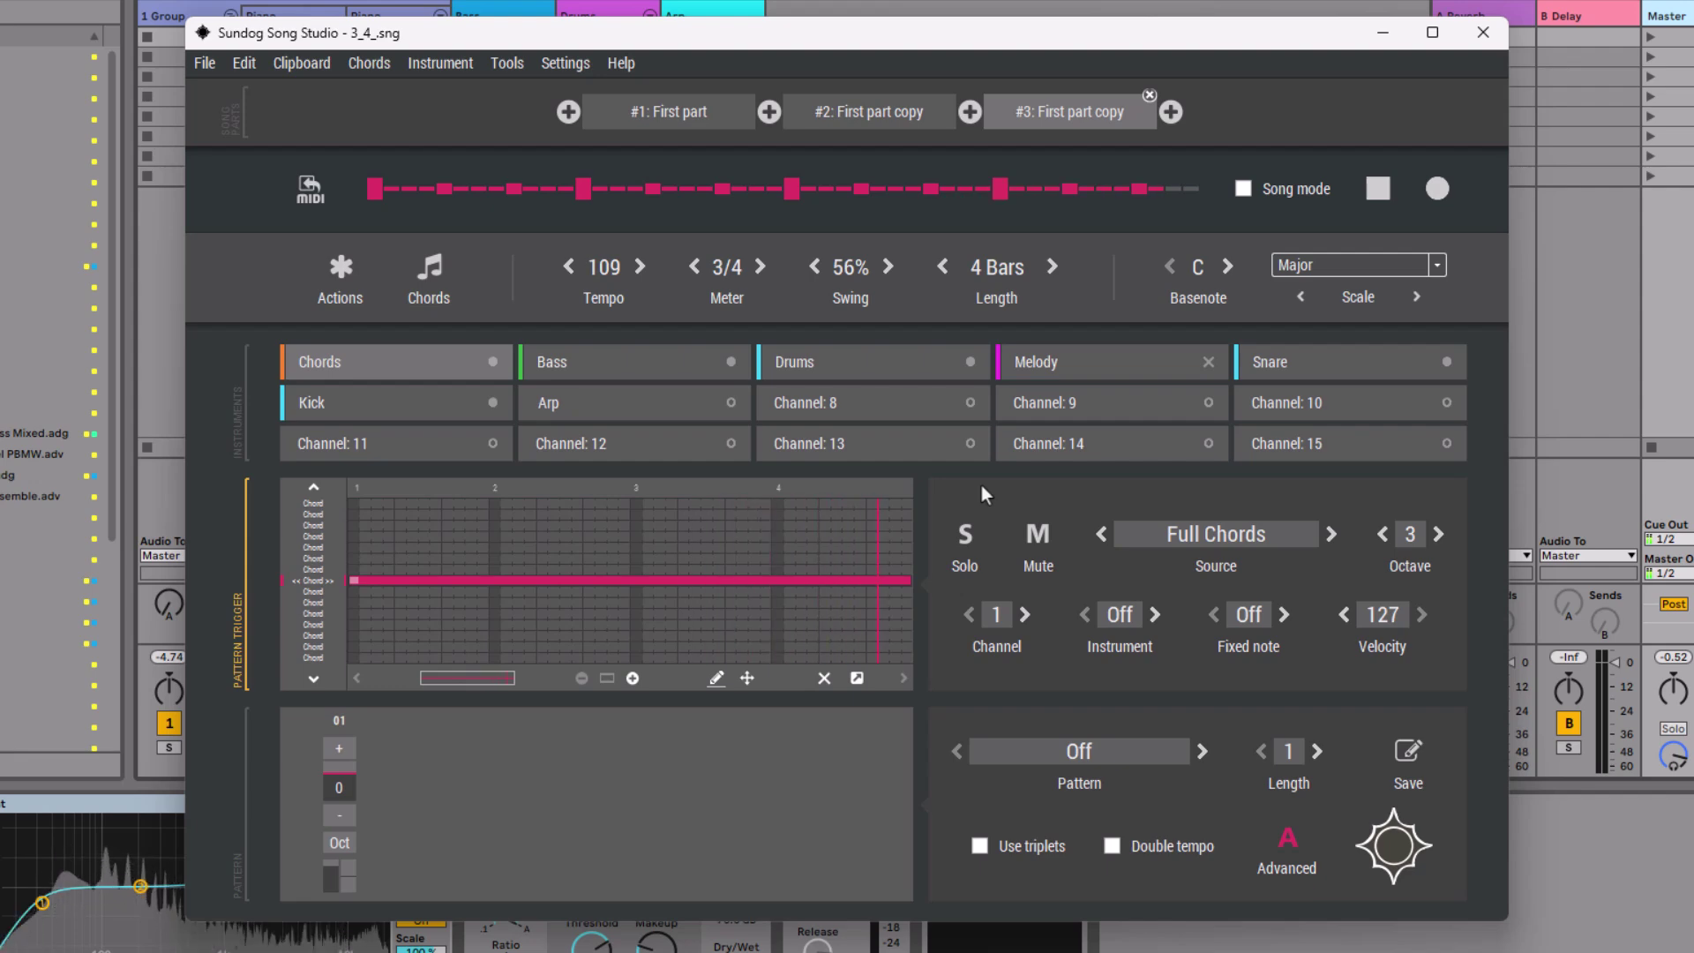
pyautogui.press('space')
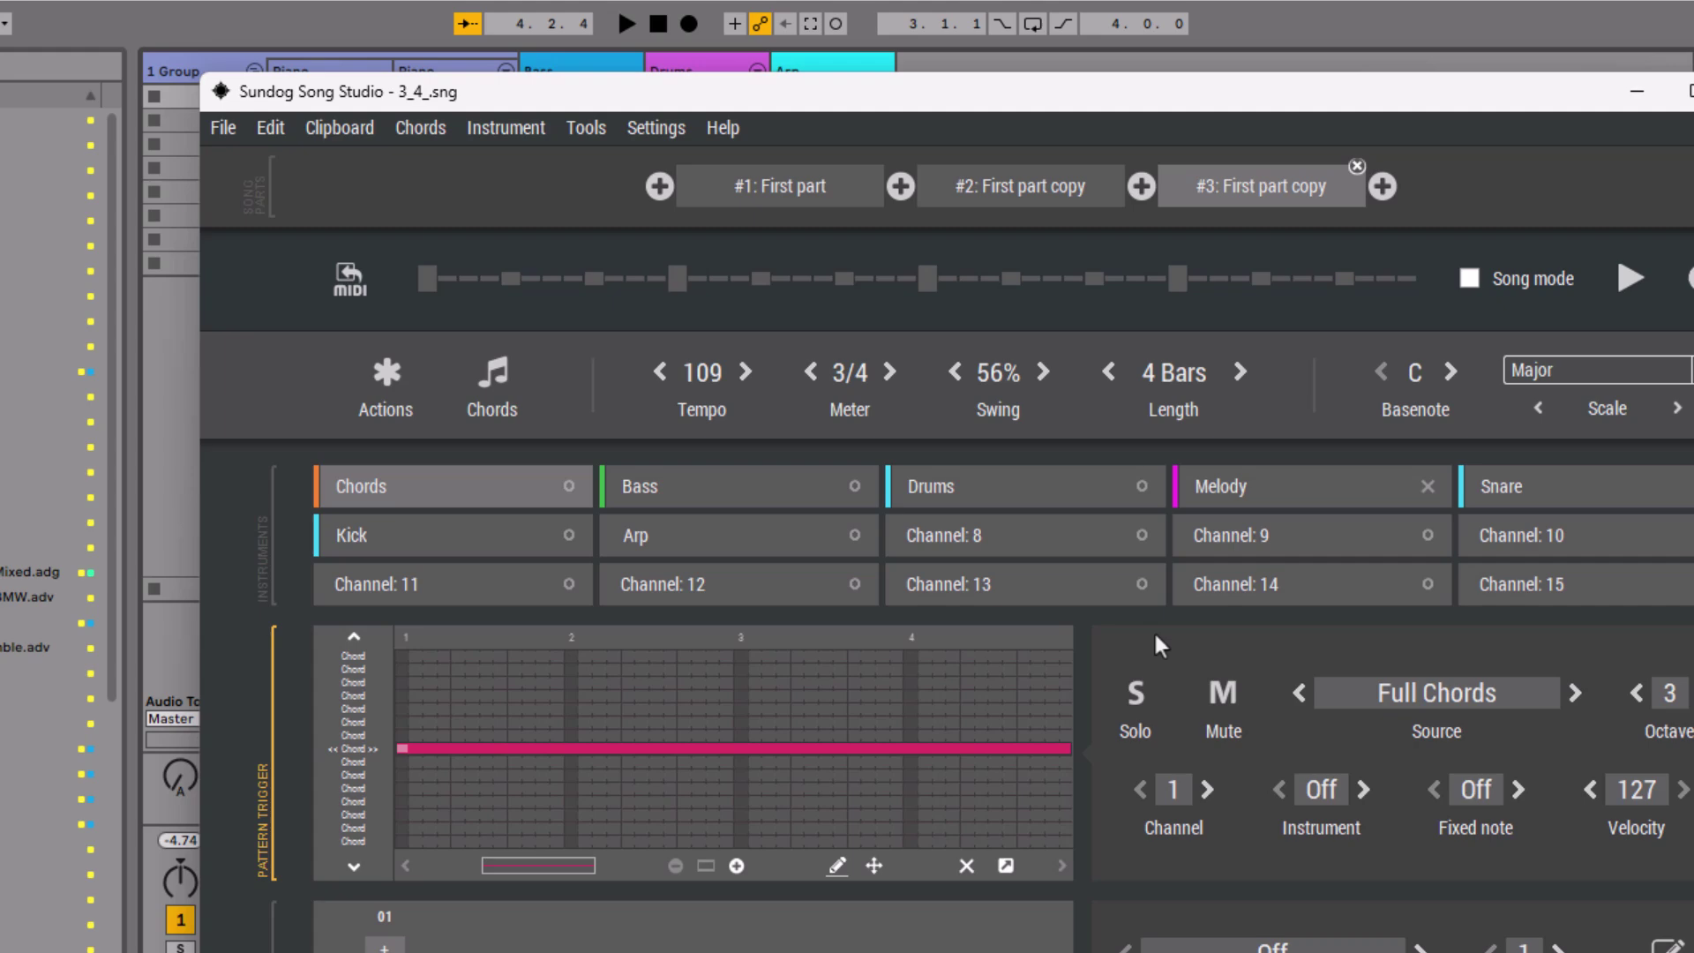
# Create an upward arpeggio (Arpeggio up) on the Arp instrument
pyautogui.click(681, 541)
pyautogui.click(389, 378)
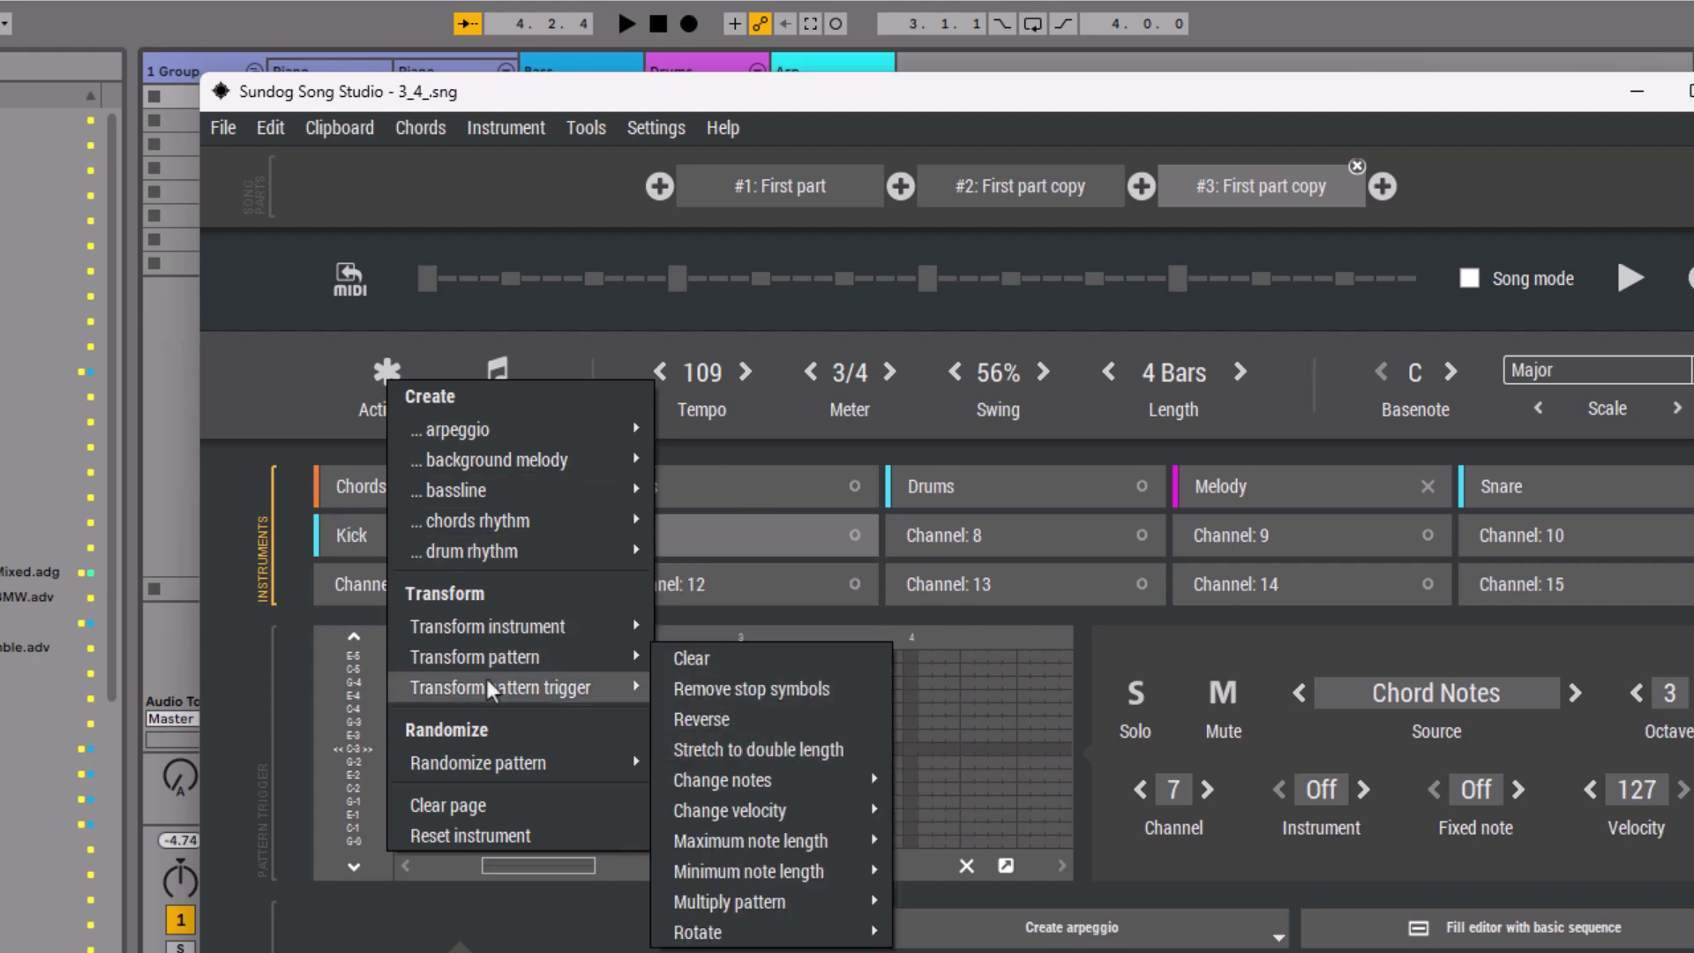
pyautogui.moveTo(491, 764)
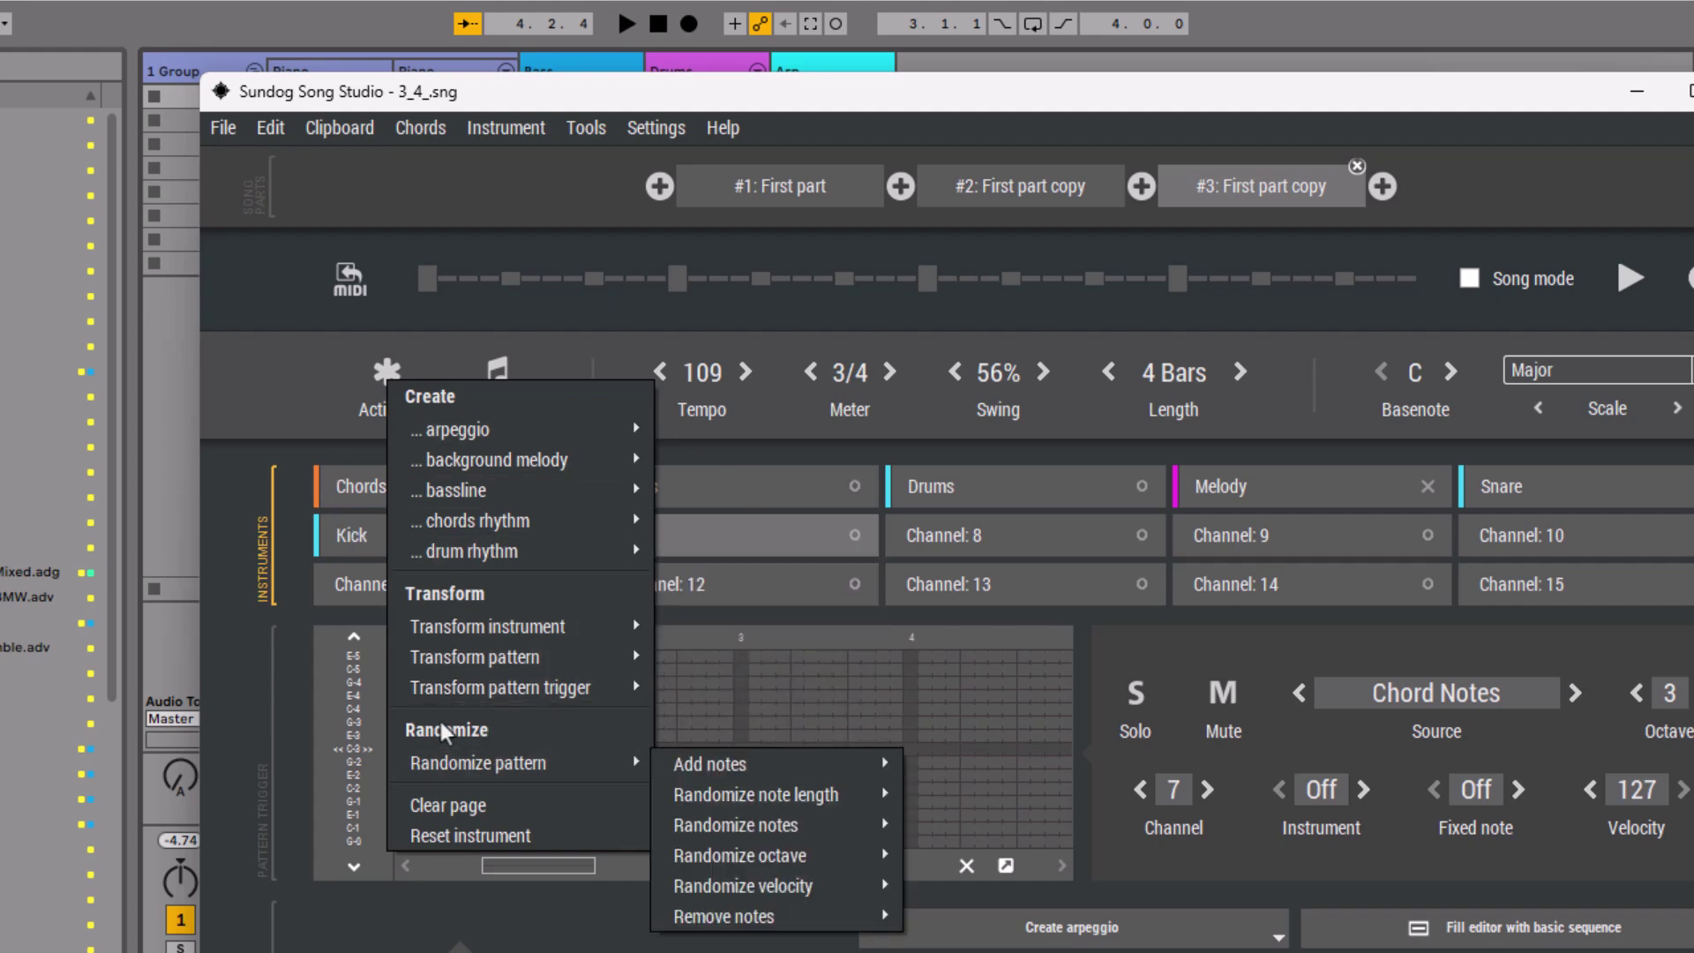
pyautogui.moveTo(506, 438)
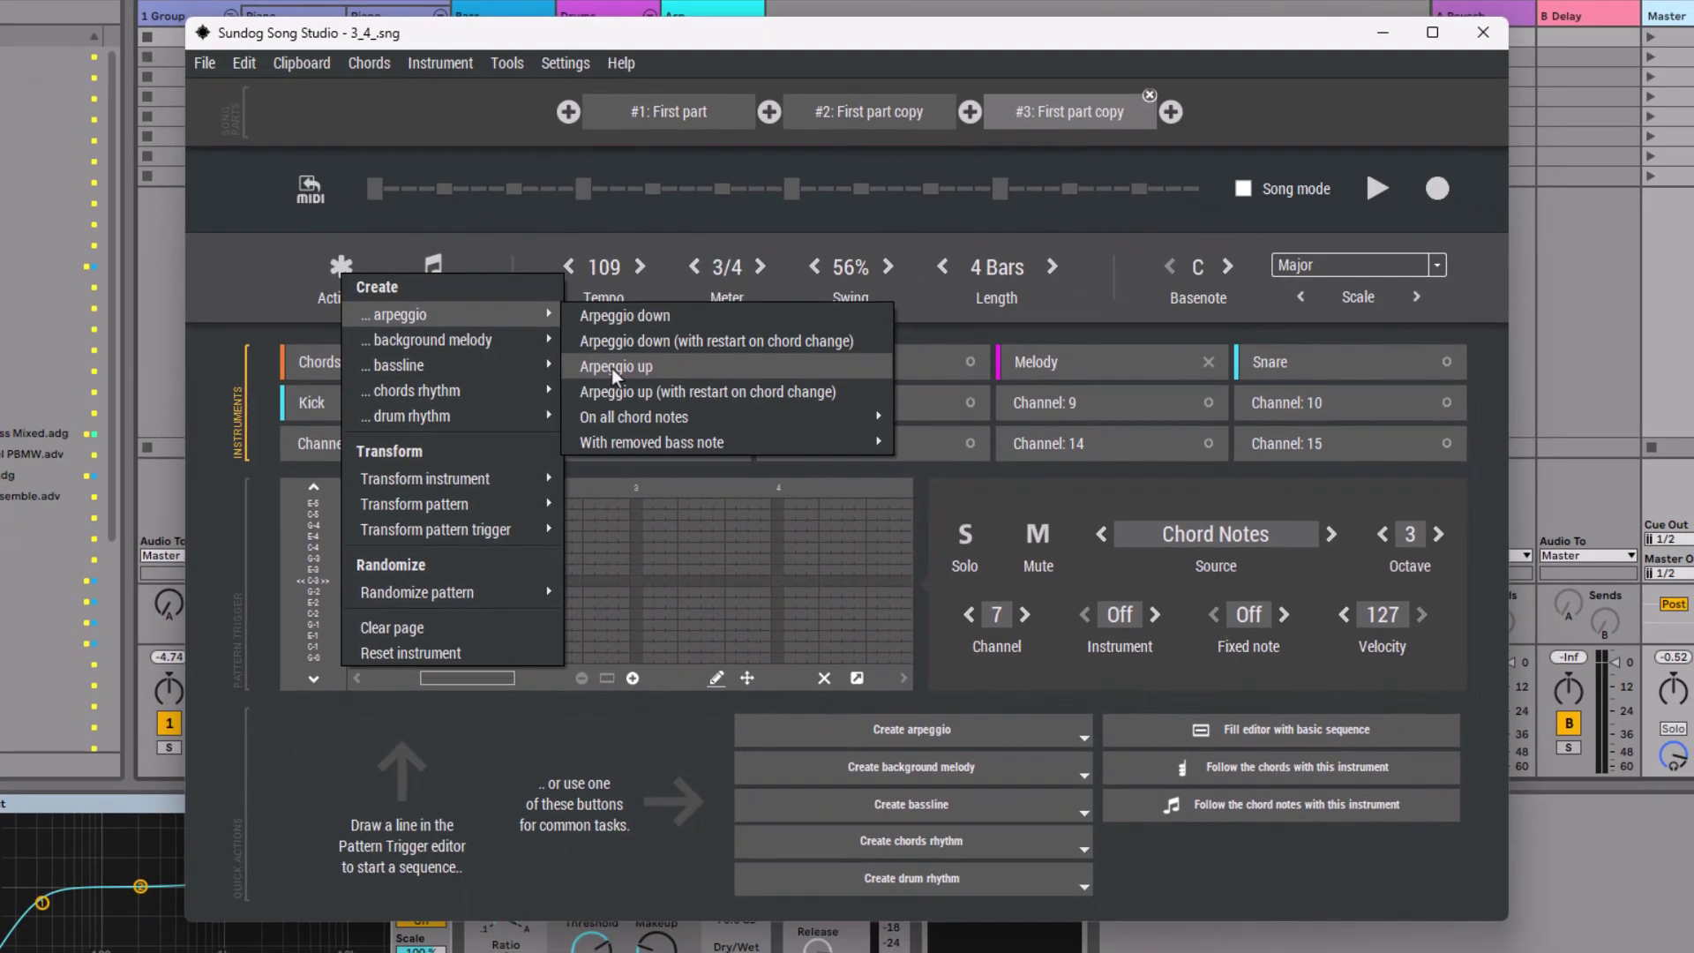
pyautogui.click(711, 494)
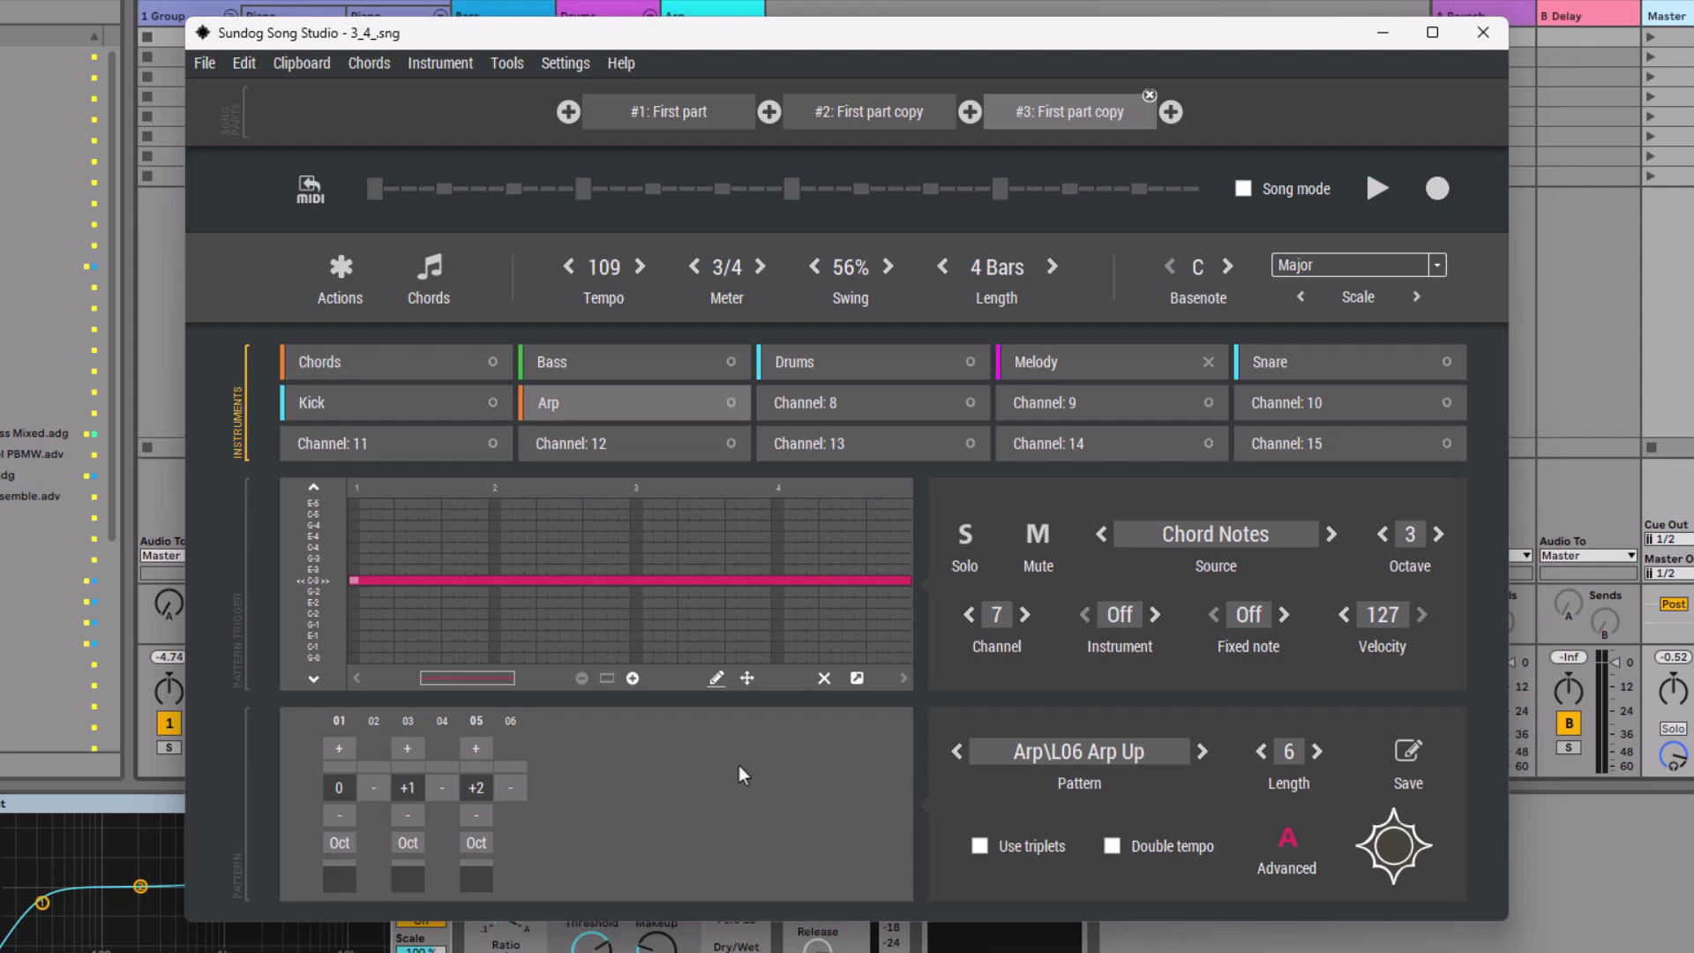
# Play the song part with the new arpeggio, soloing the Arp instrument briefly before stopping playback
pyautogui.press('space')
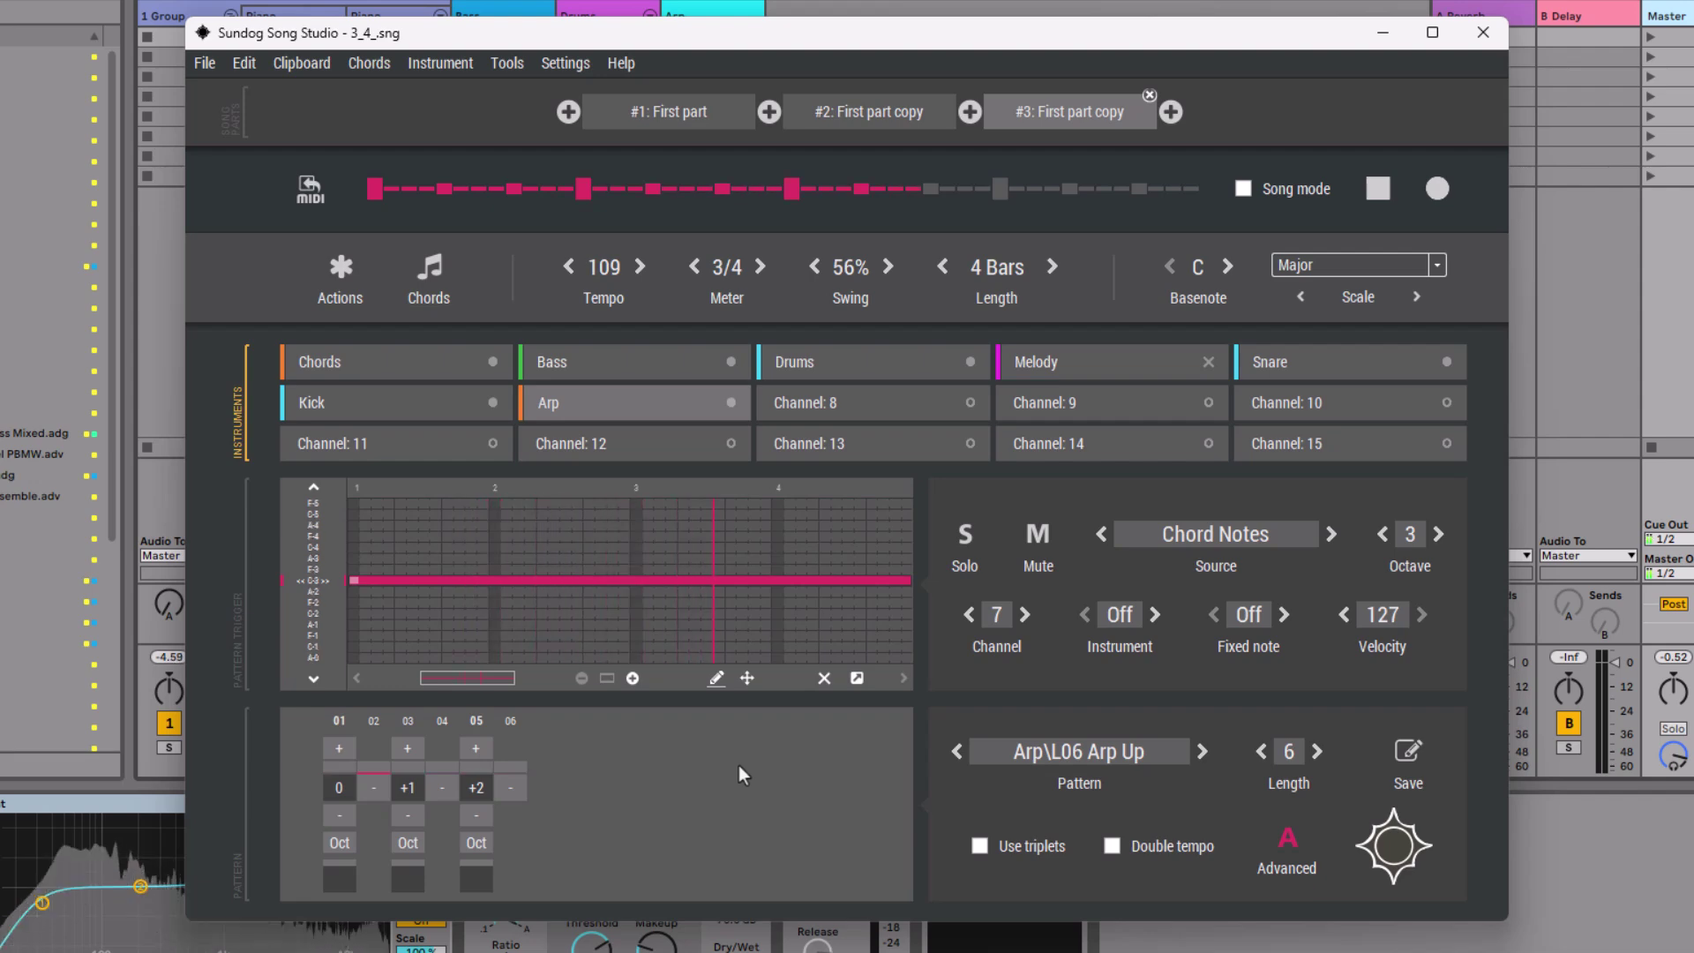
pyautogui.click(964, 536)
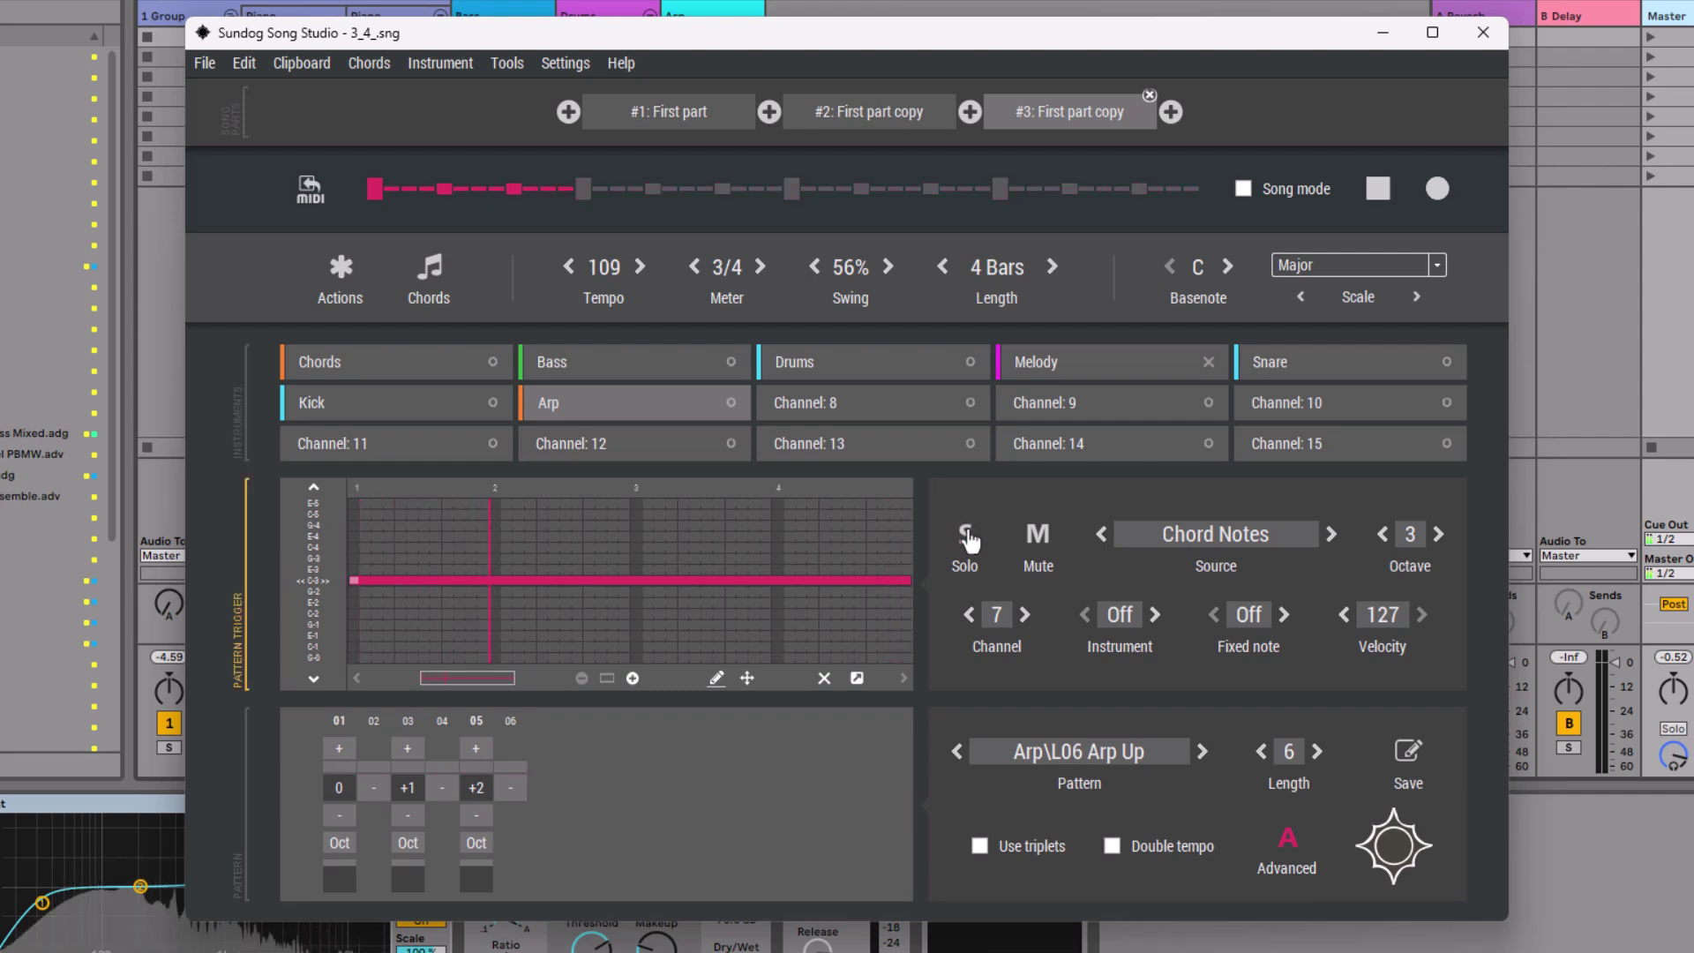
pyautogui.click(967, 537)
pyautogui.press('space')
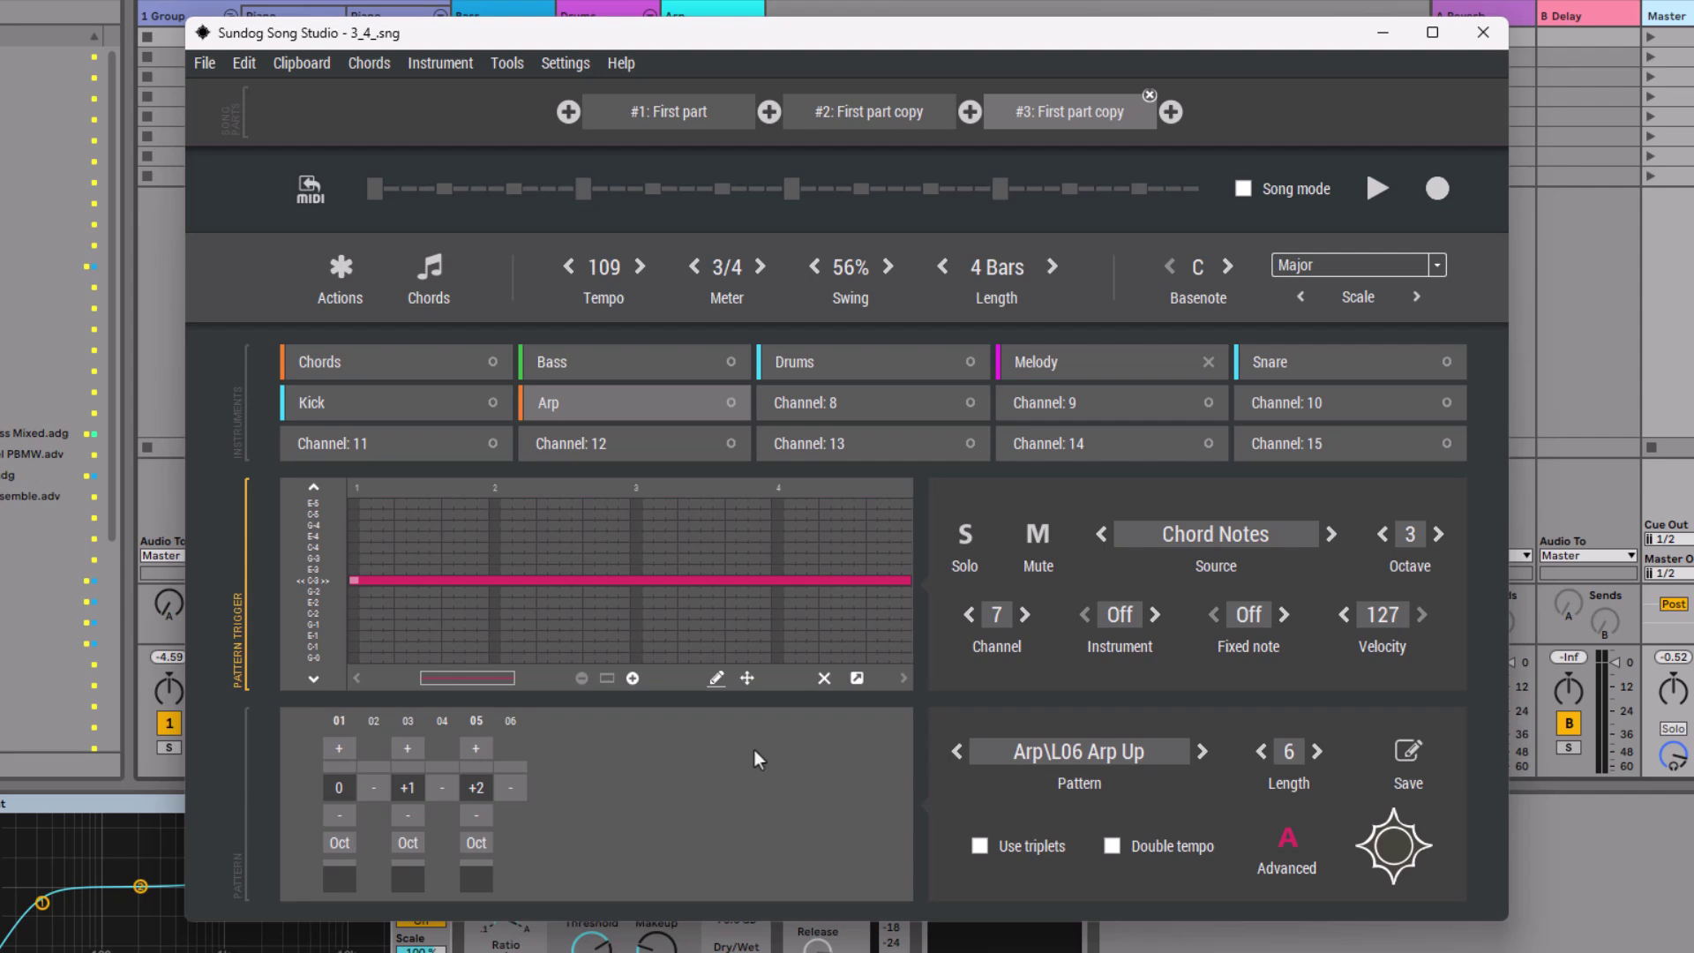
# Add snare notes at steps 9 and 11, lower the step 11 note's velocity and copy it to steps 7 and 4
pyautogui.click(1323, 368)
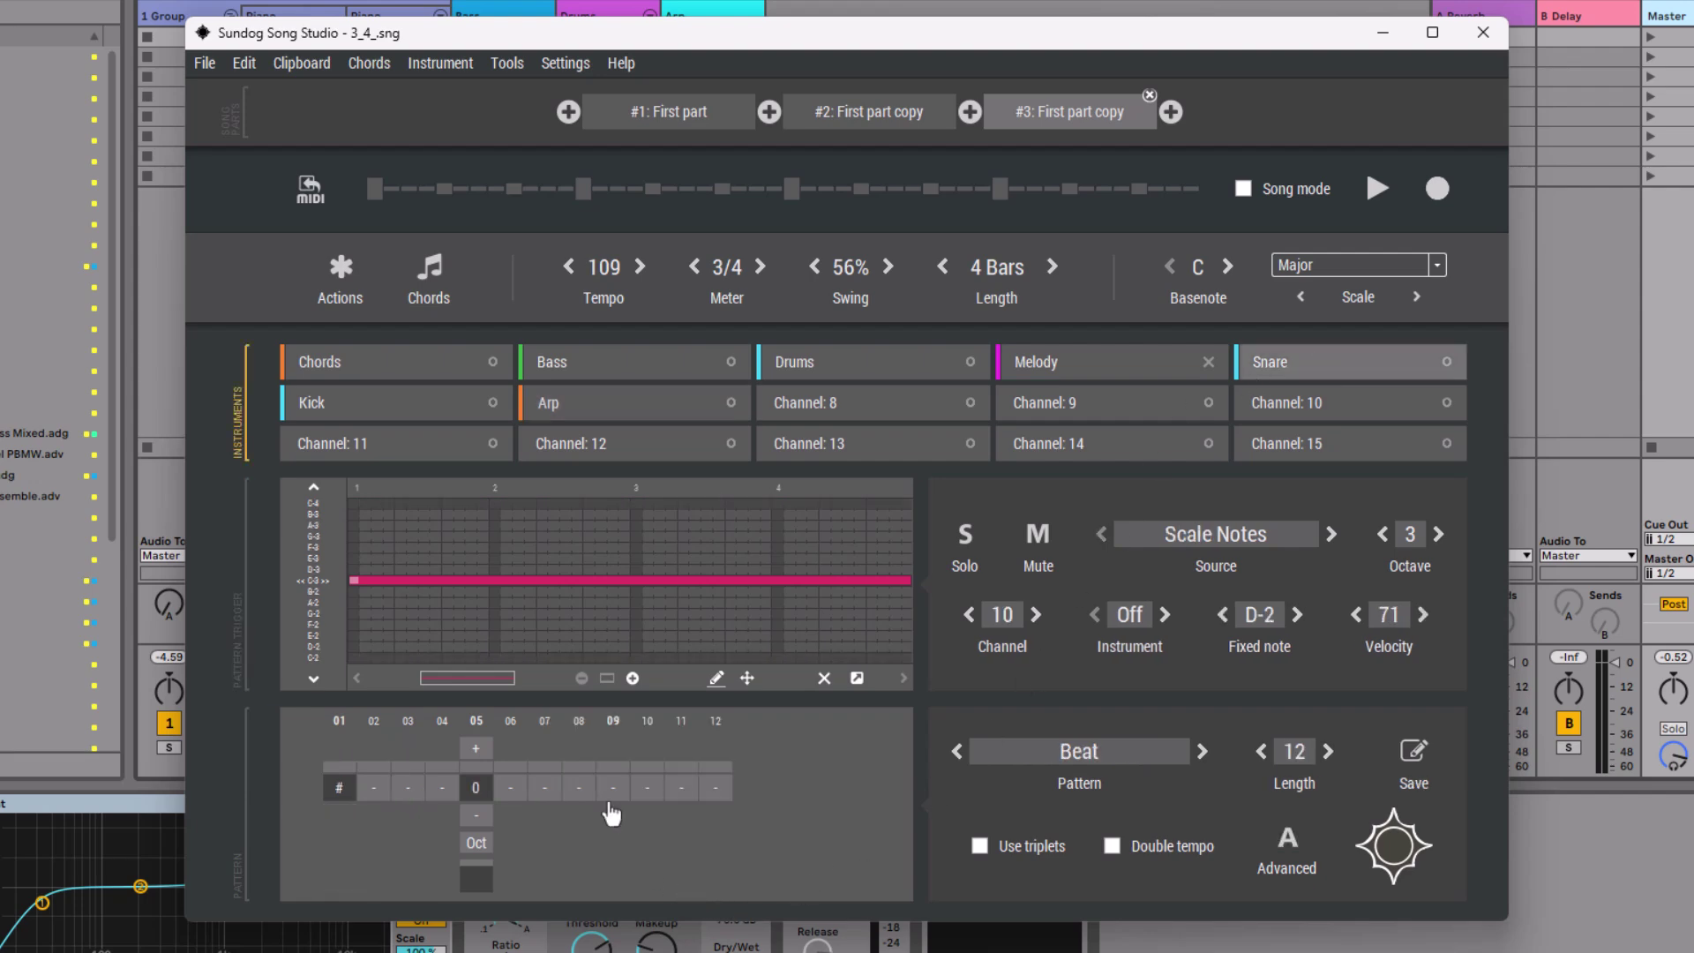
pyautogui.click(547, 787)
pyautogui.click(478, 787)
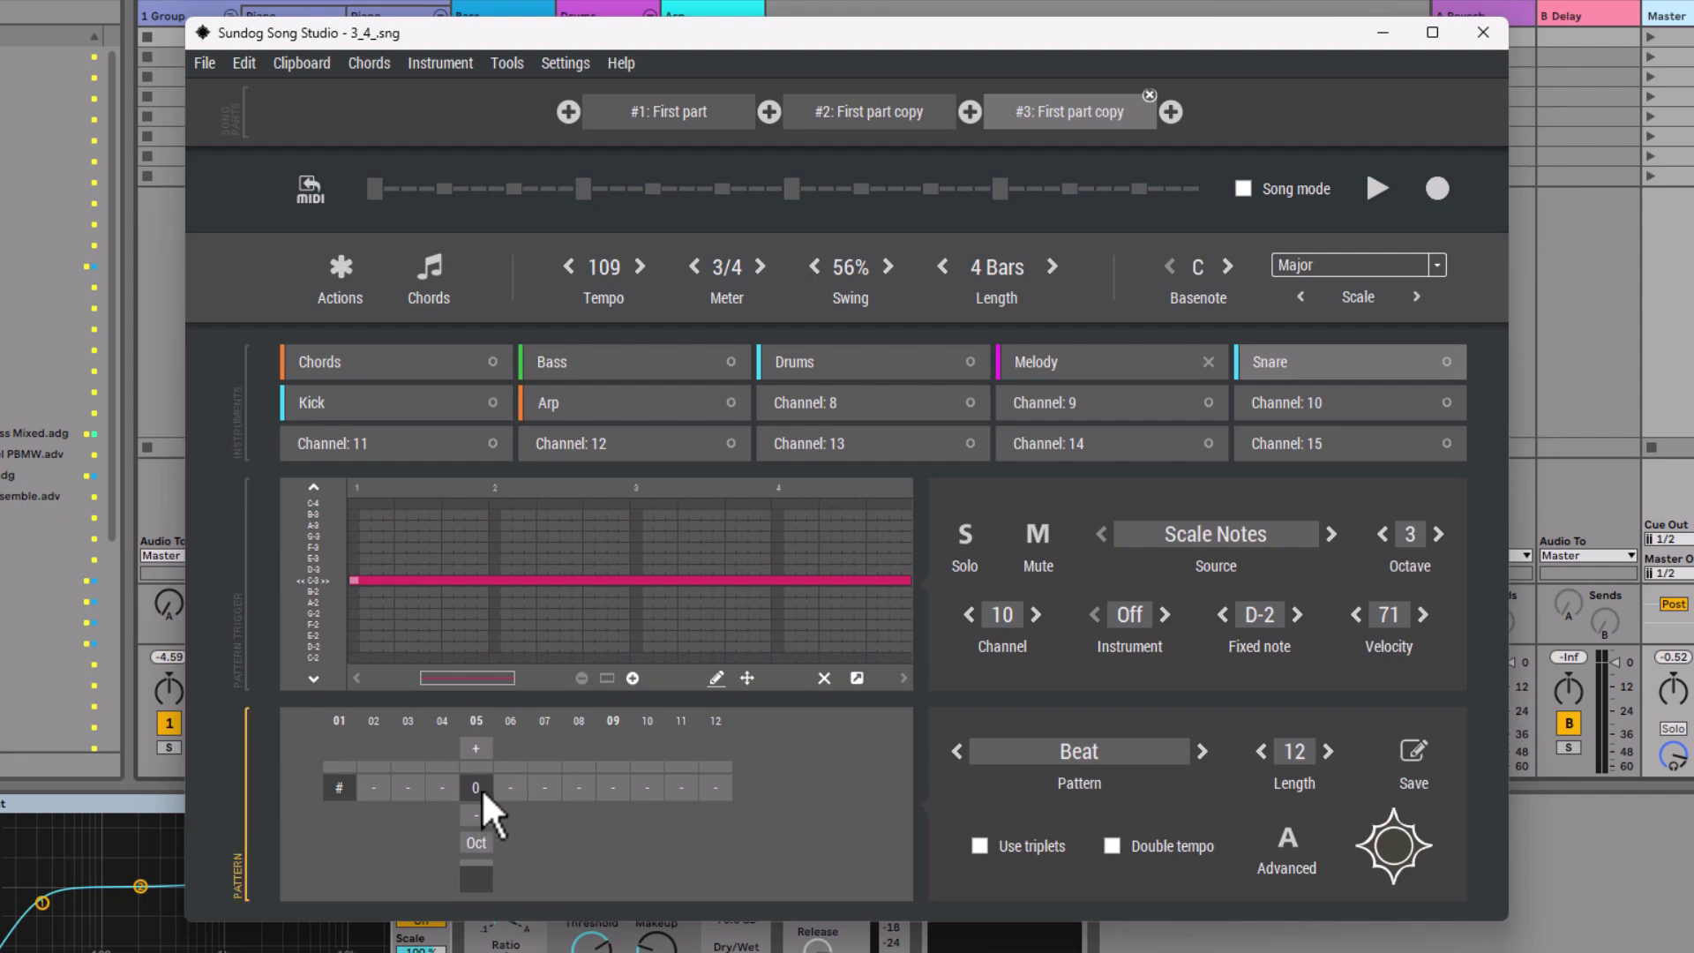
pyautogui.click(615, 790)
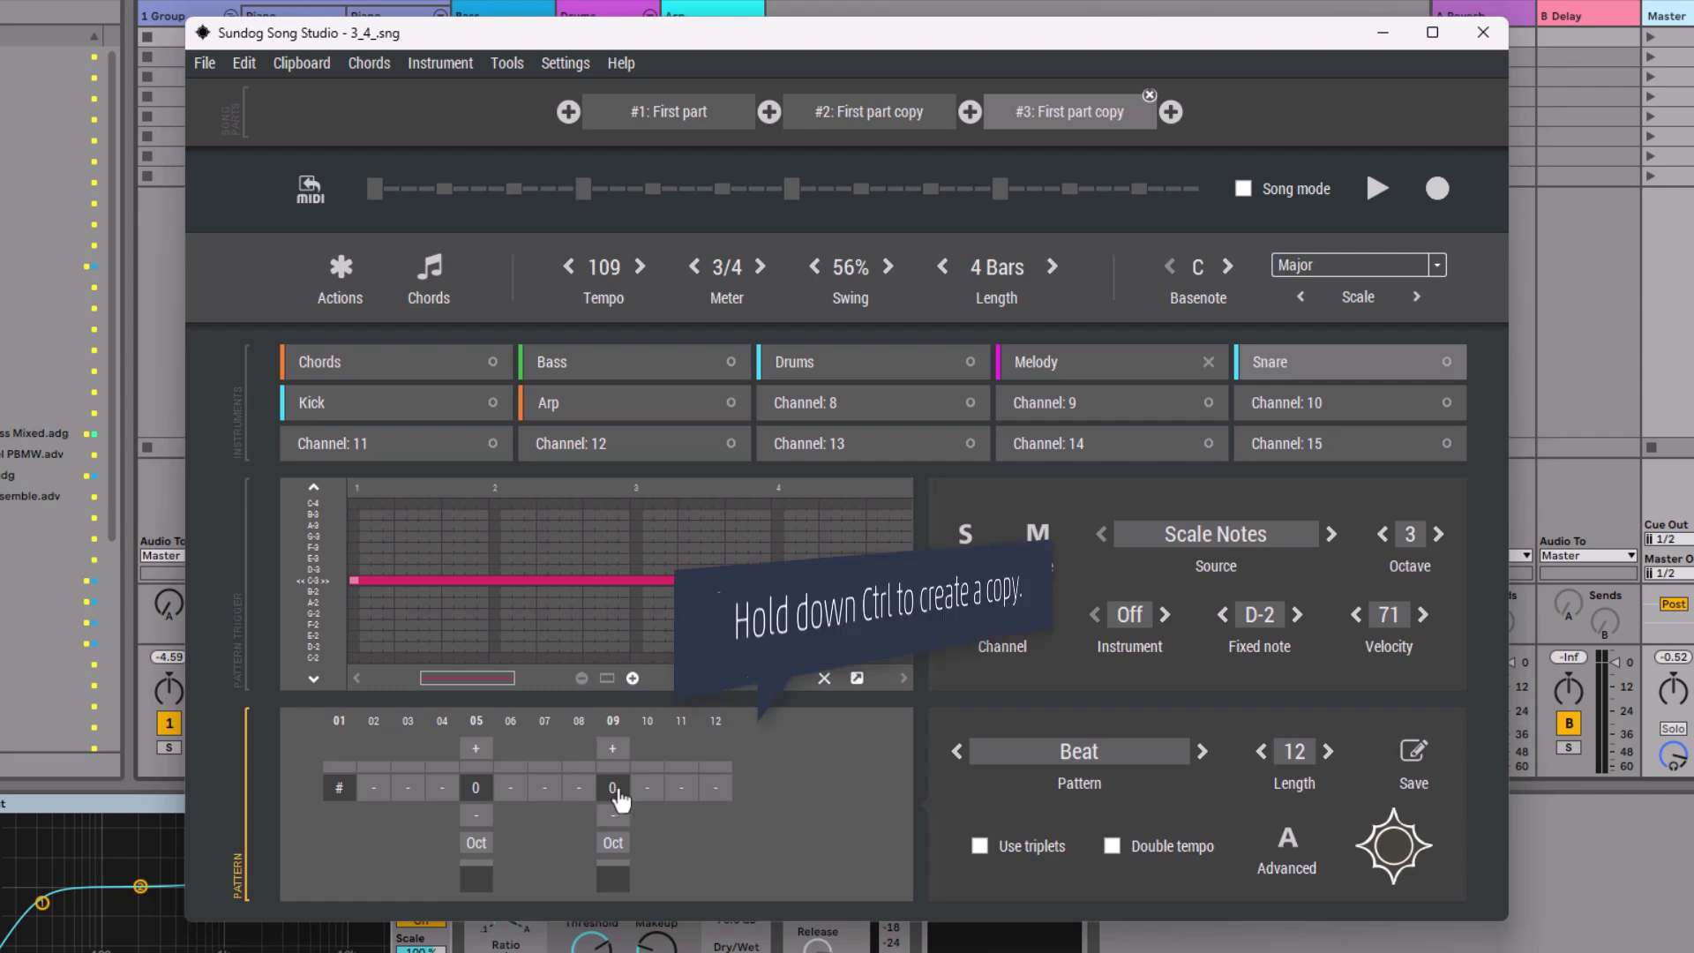
pyautogui.click(681, 788)
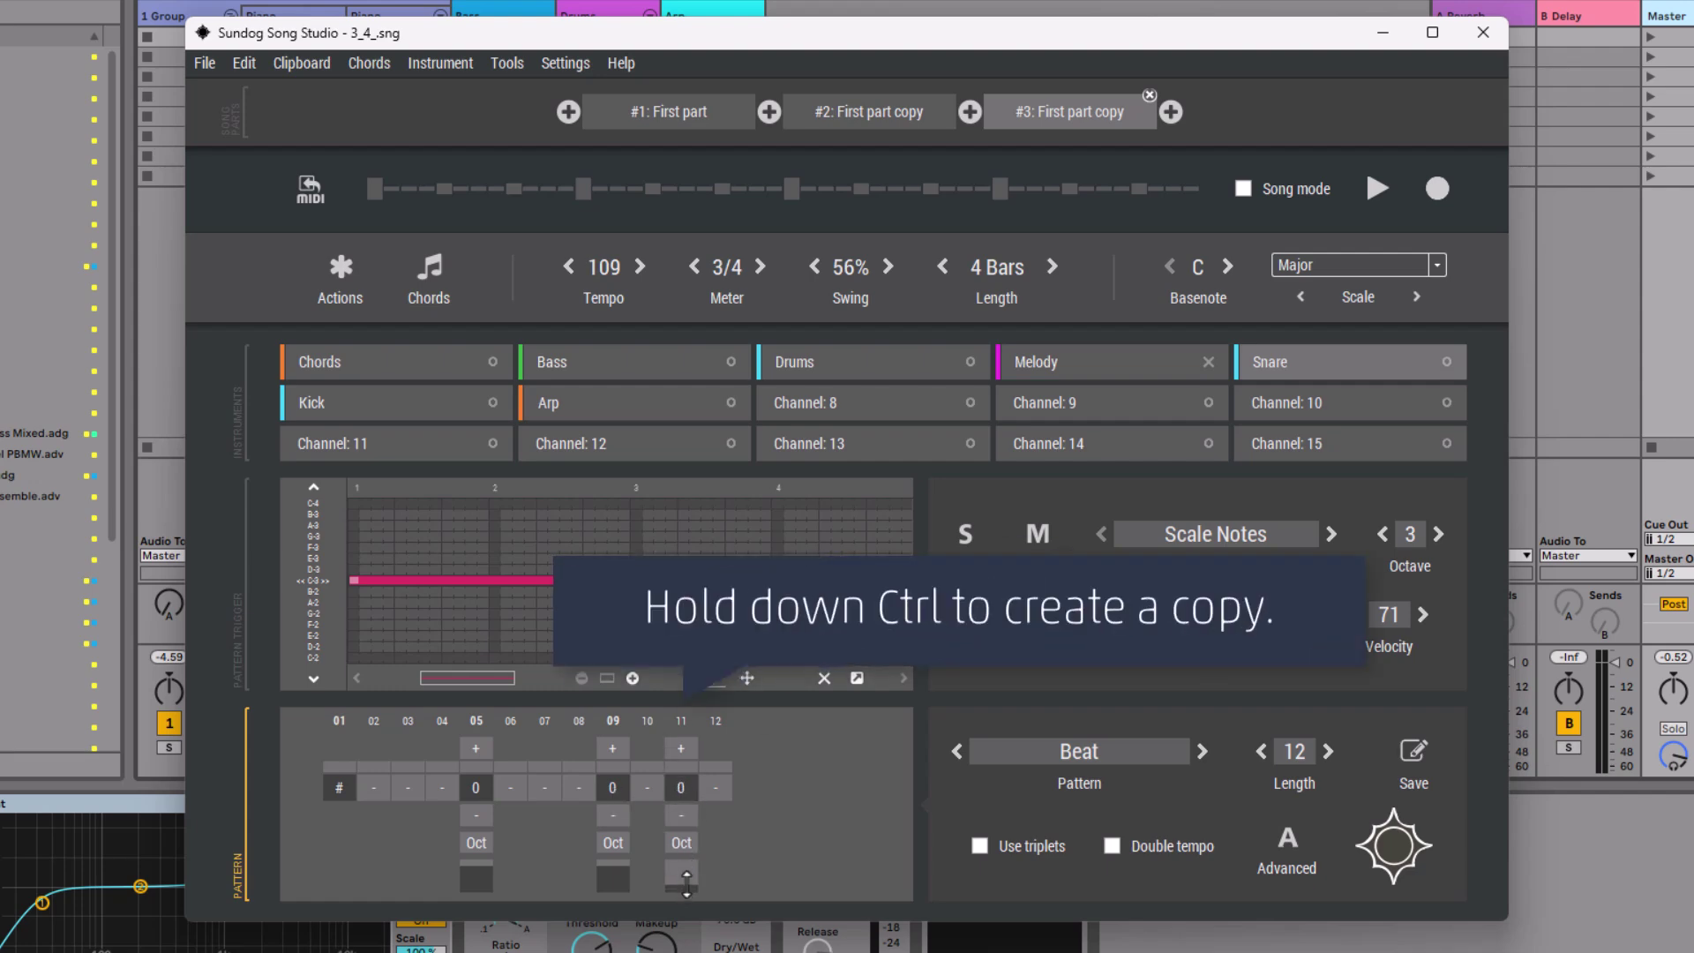
pyautogui.moveTo(682, 787); pyautogui.dragTo(445, 786)
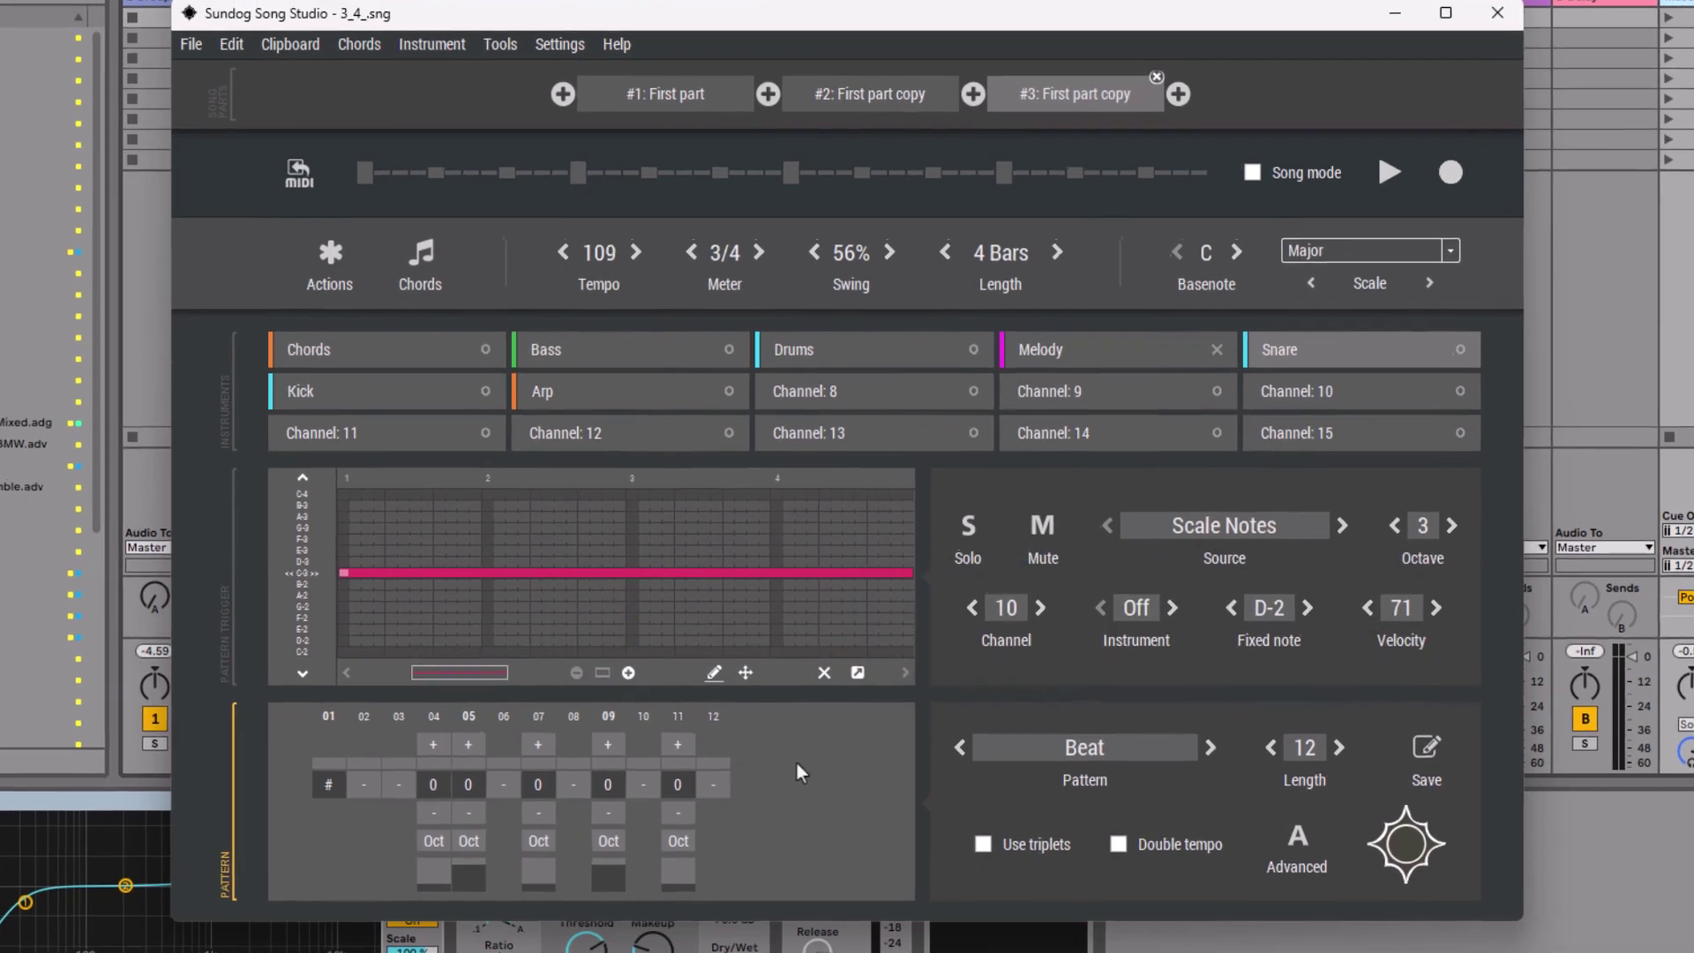
# Multiply the snare pattern x2 and vary its second half with additional low-velocity notes at steps 22 and 24
pyautogui.rightClick(796, 766)
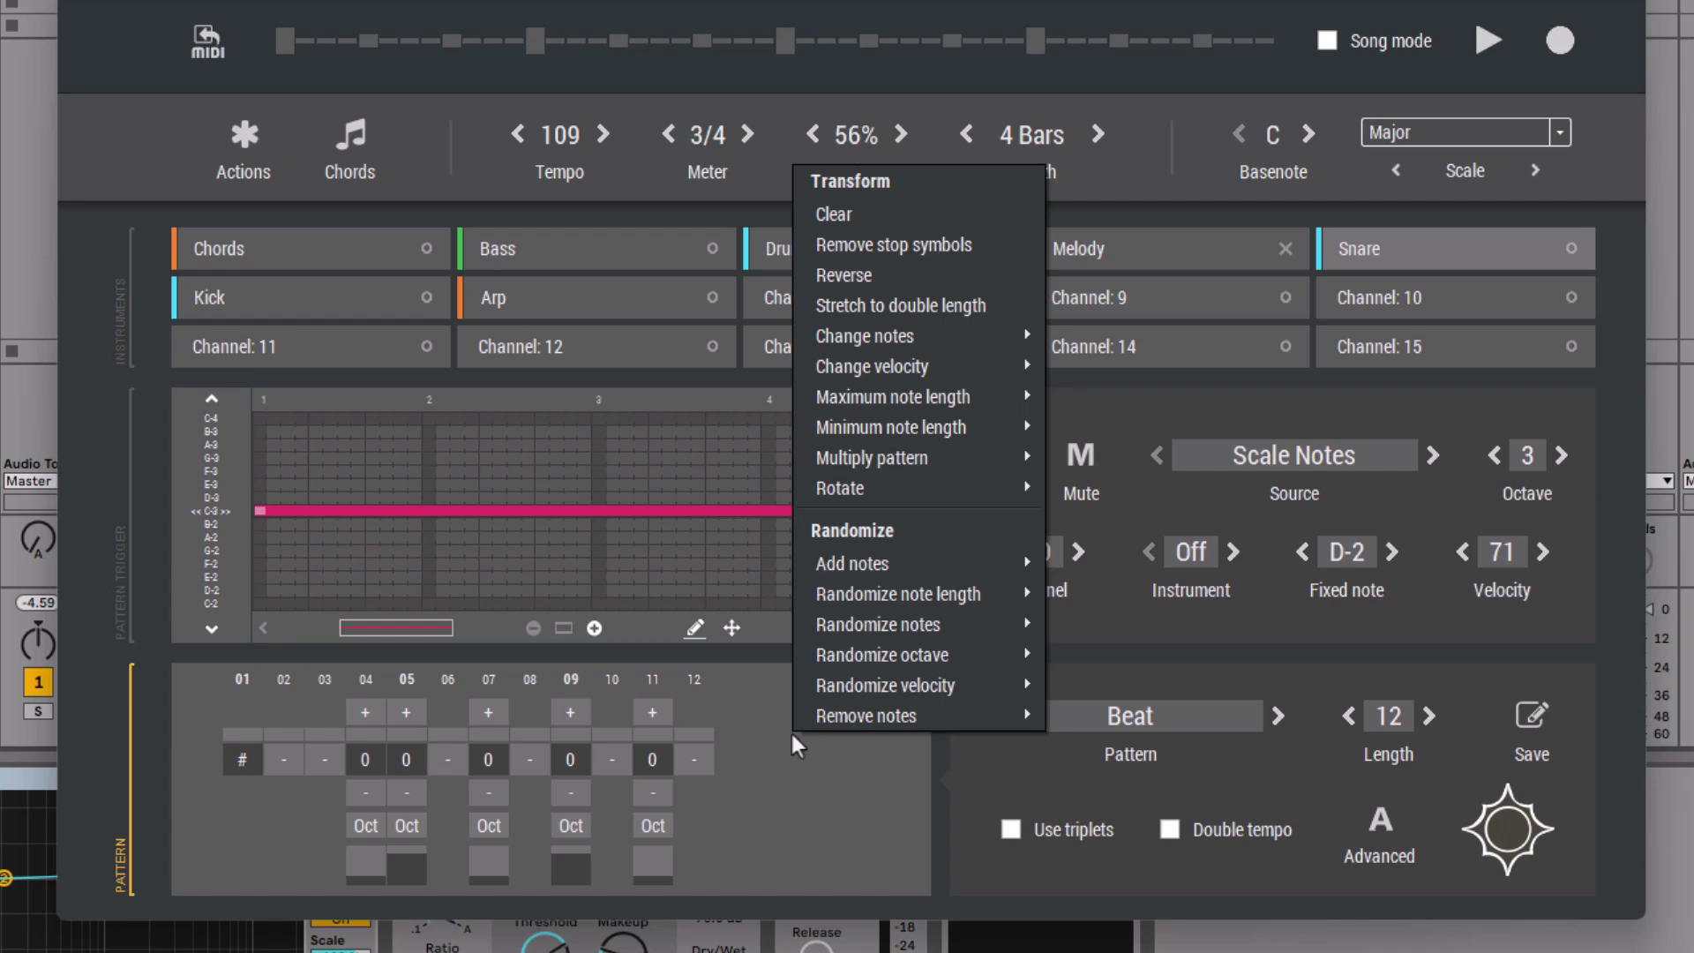
pyautogui.moveTo(963, 457)
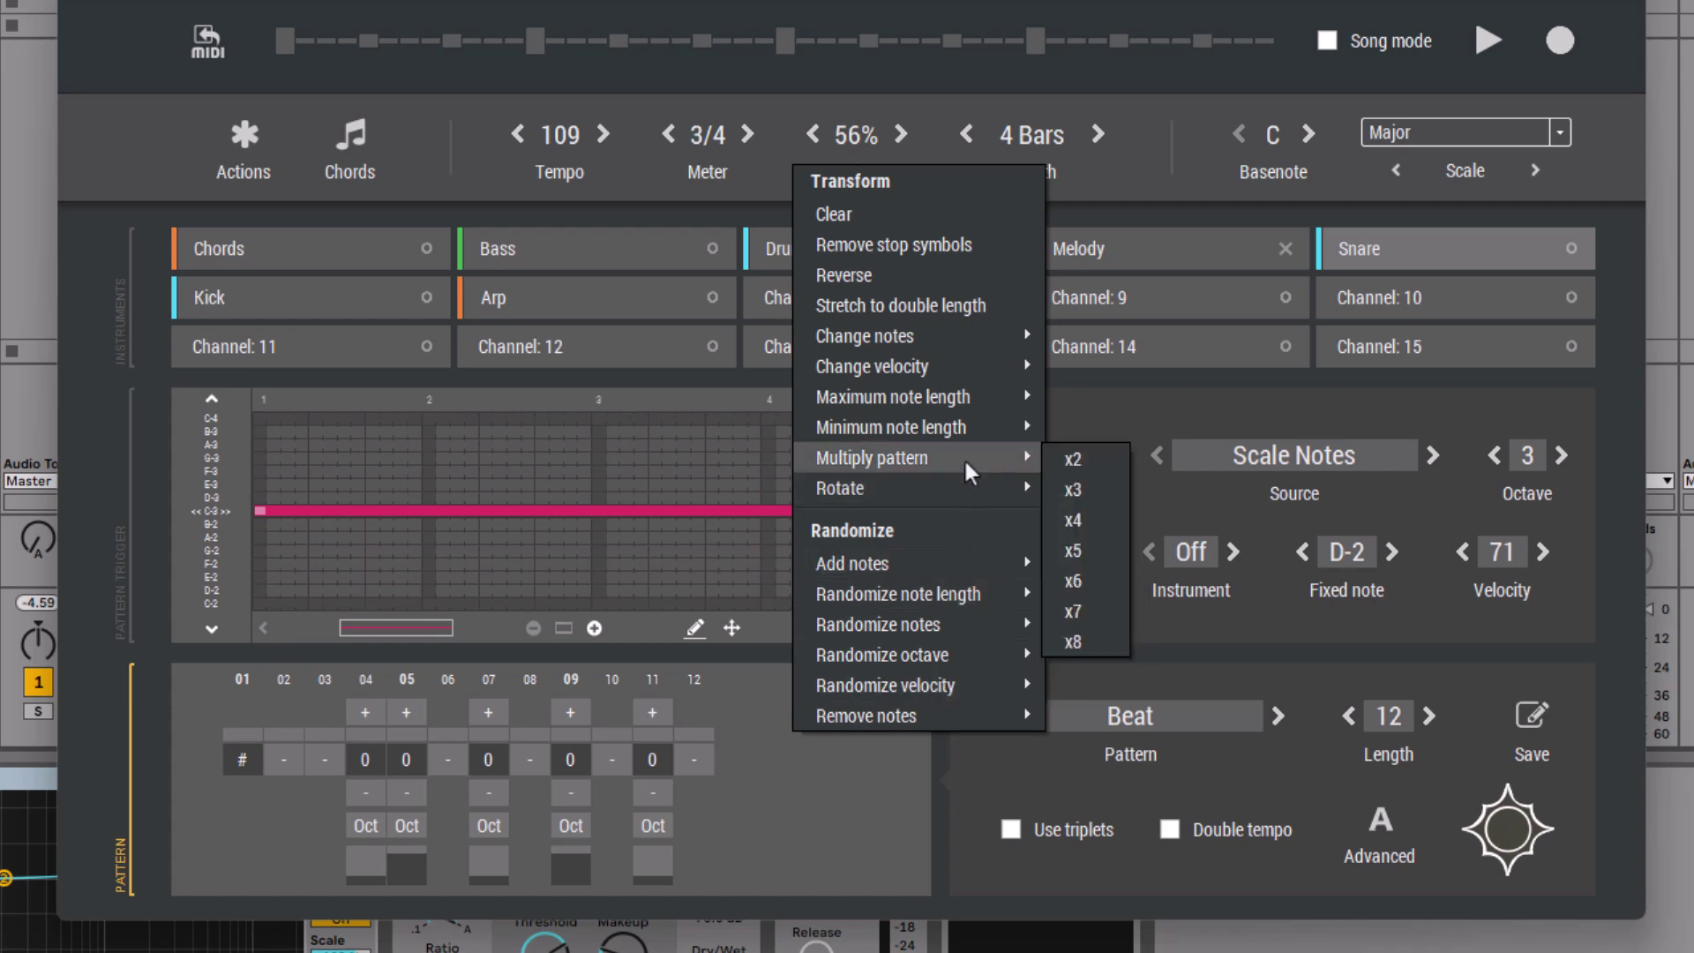
pyautogui.click(1109, 459)
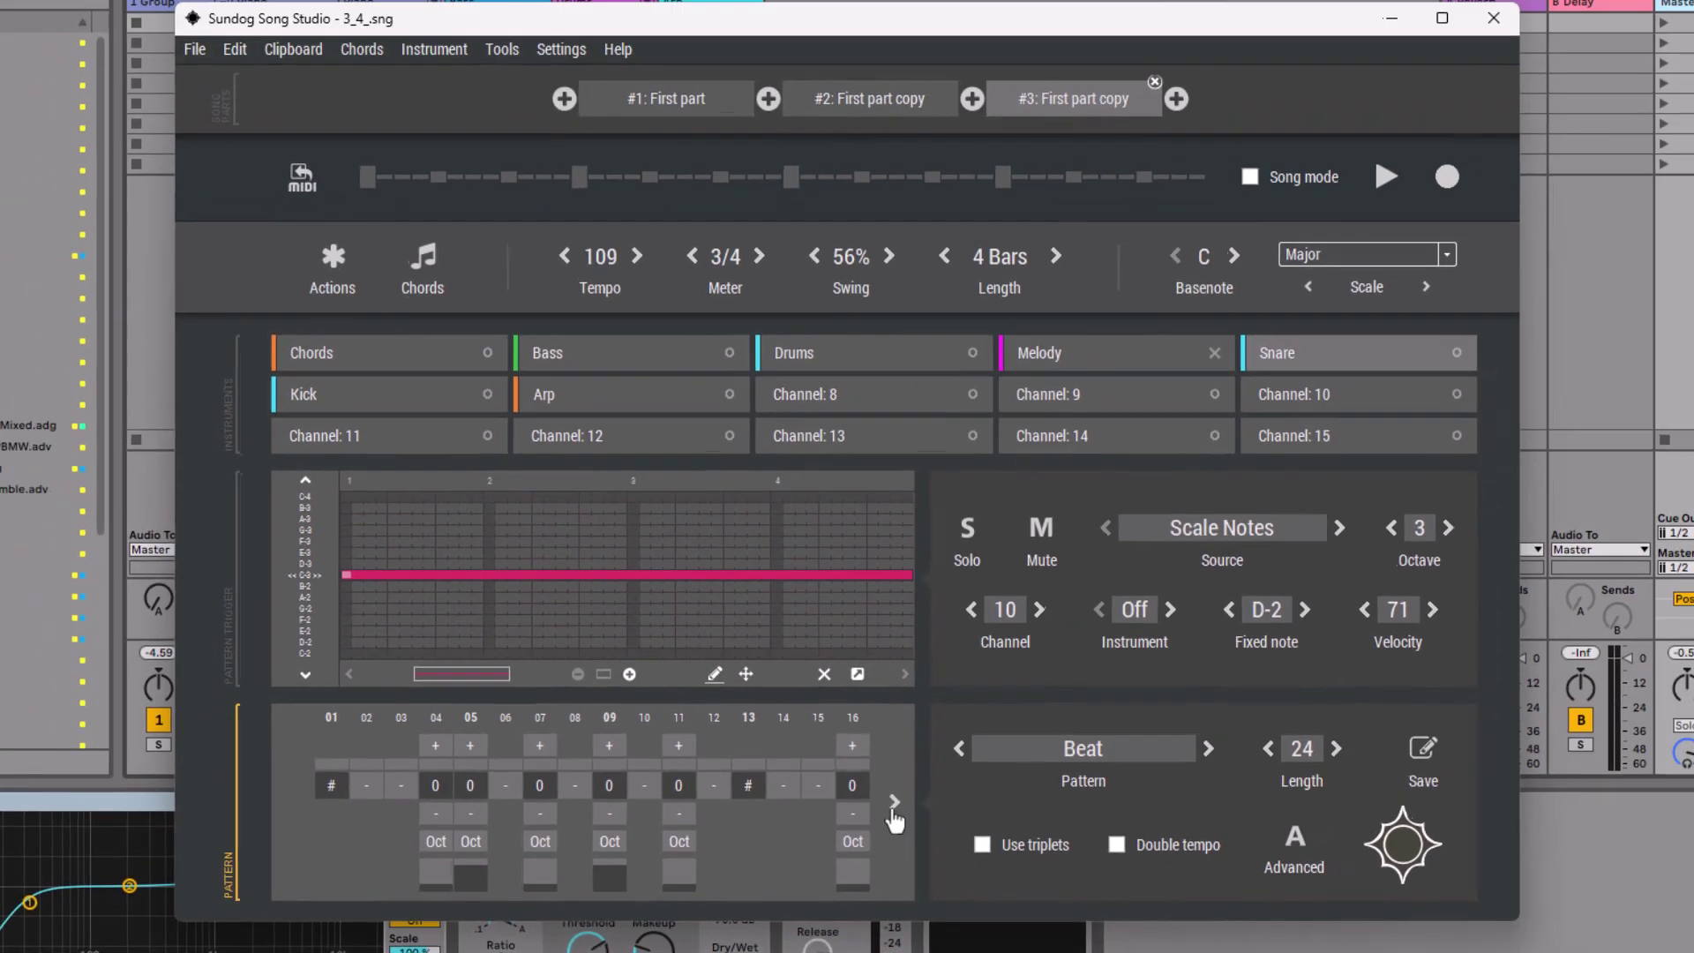
pyautogui.click(893, 807)
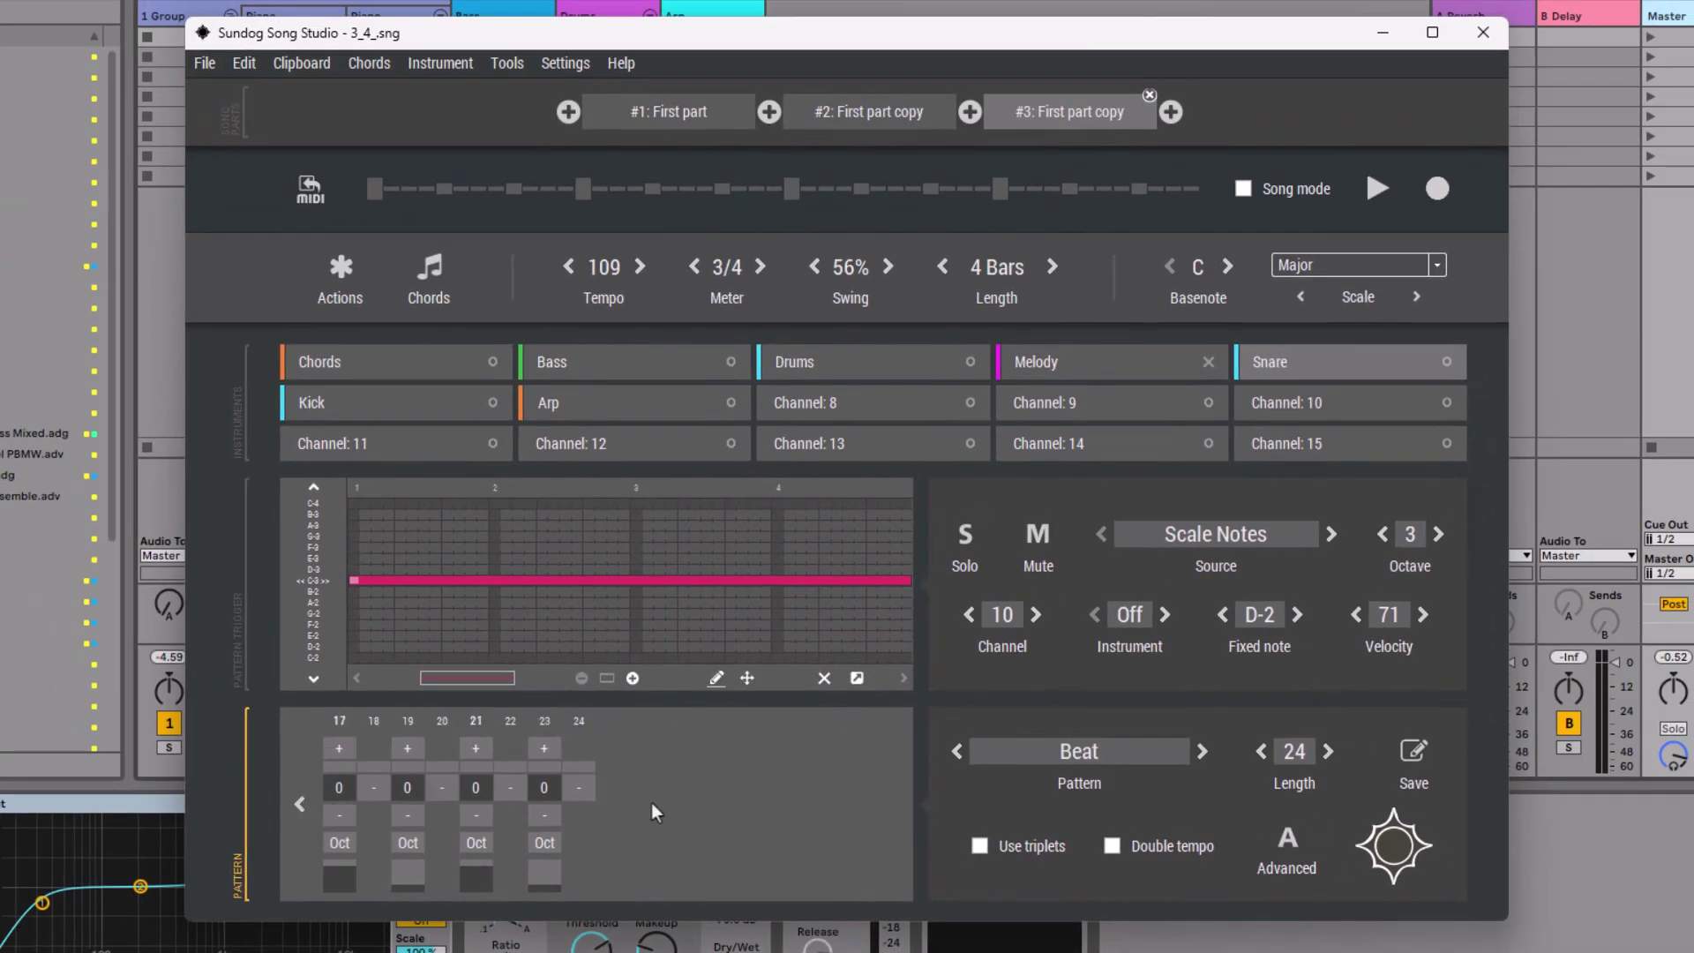
pyautogui.click(578, 787)
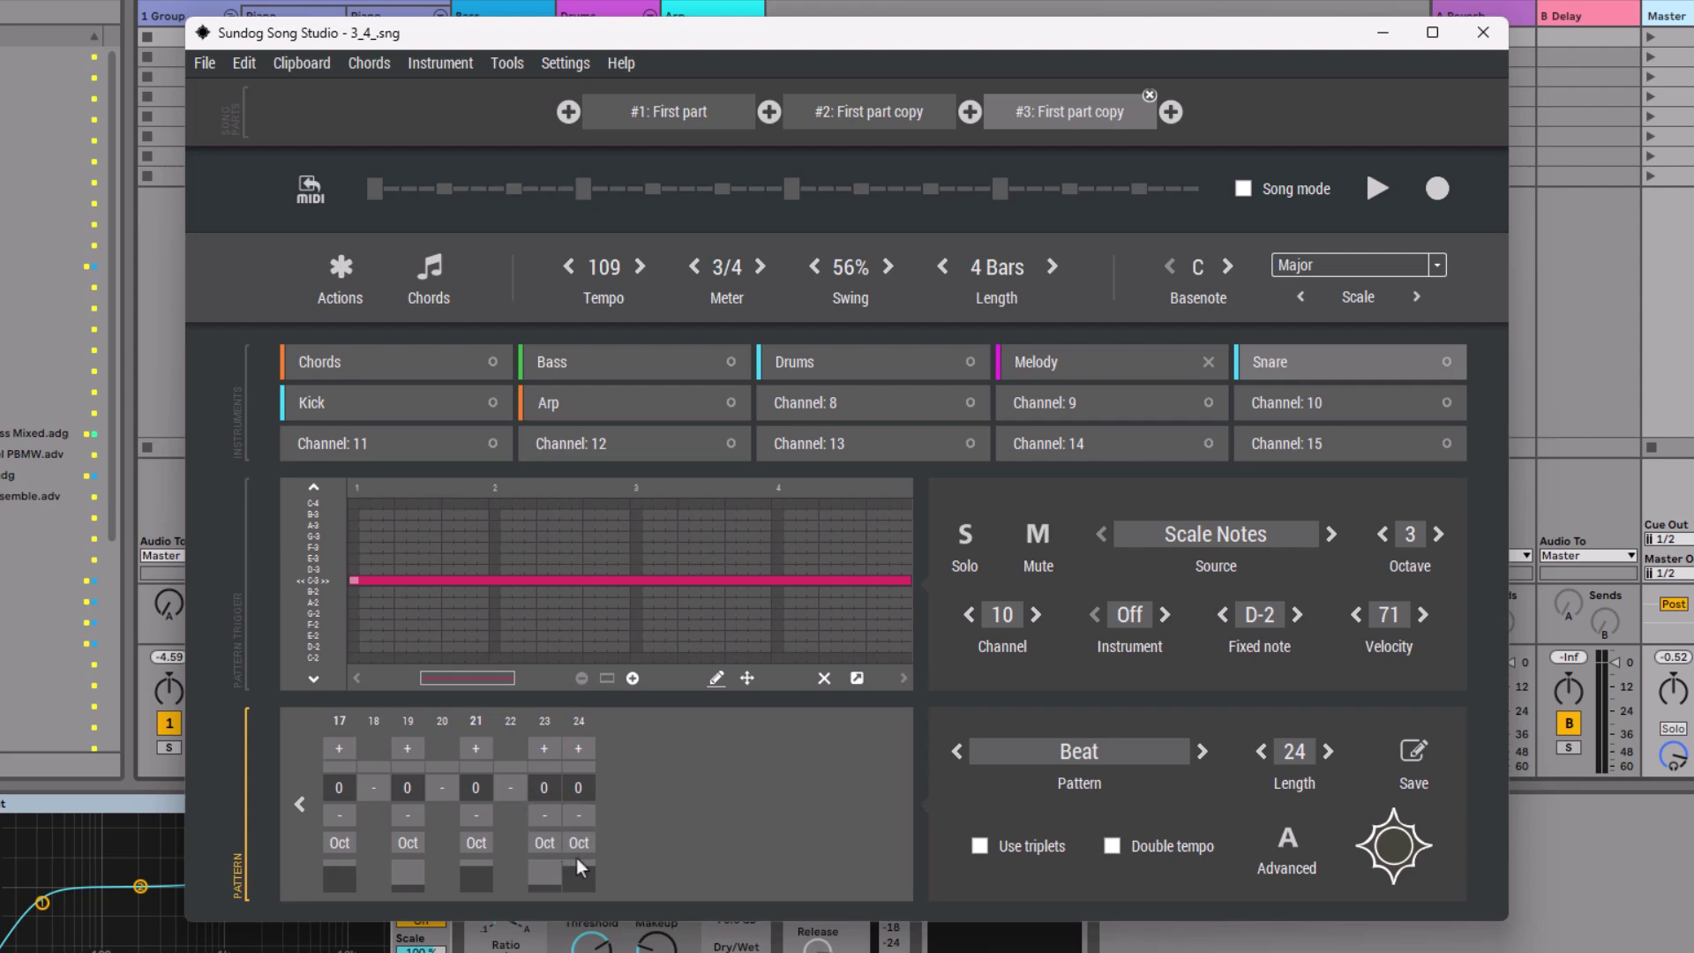
pyautogui.moveTo(581, 866); pyautogui.dragTo(519, 786)
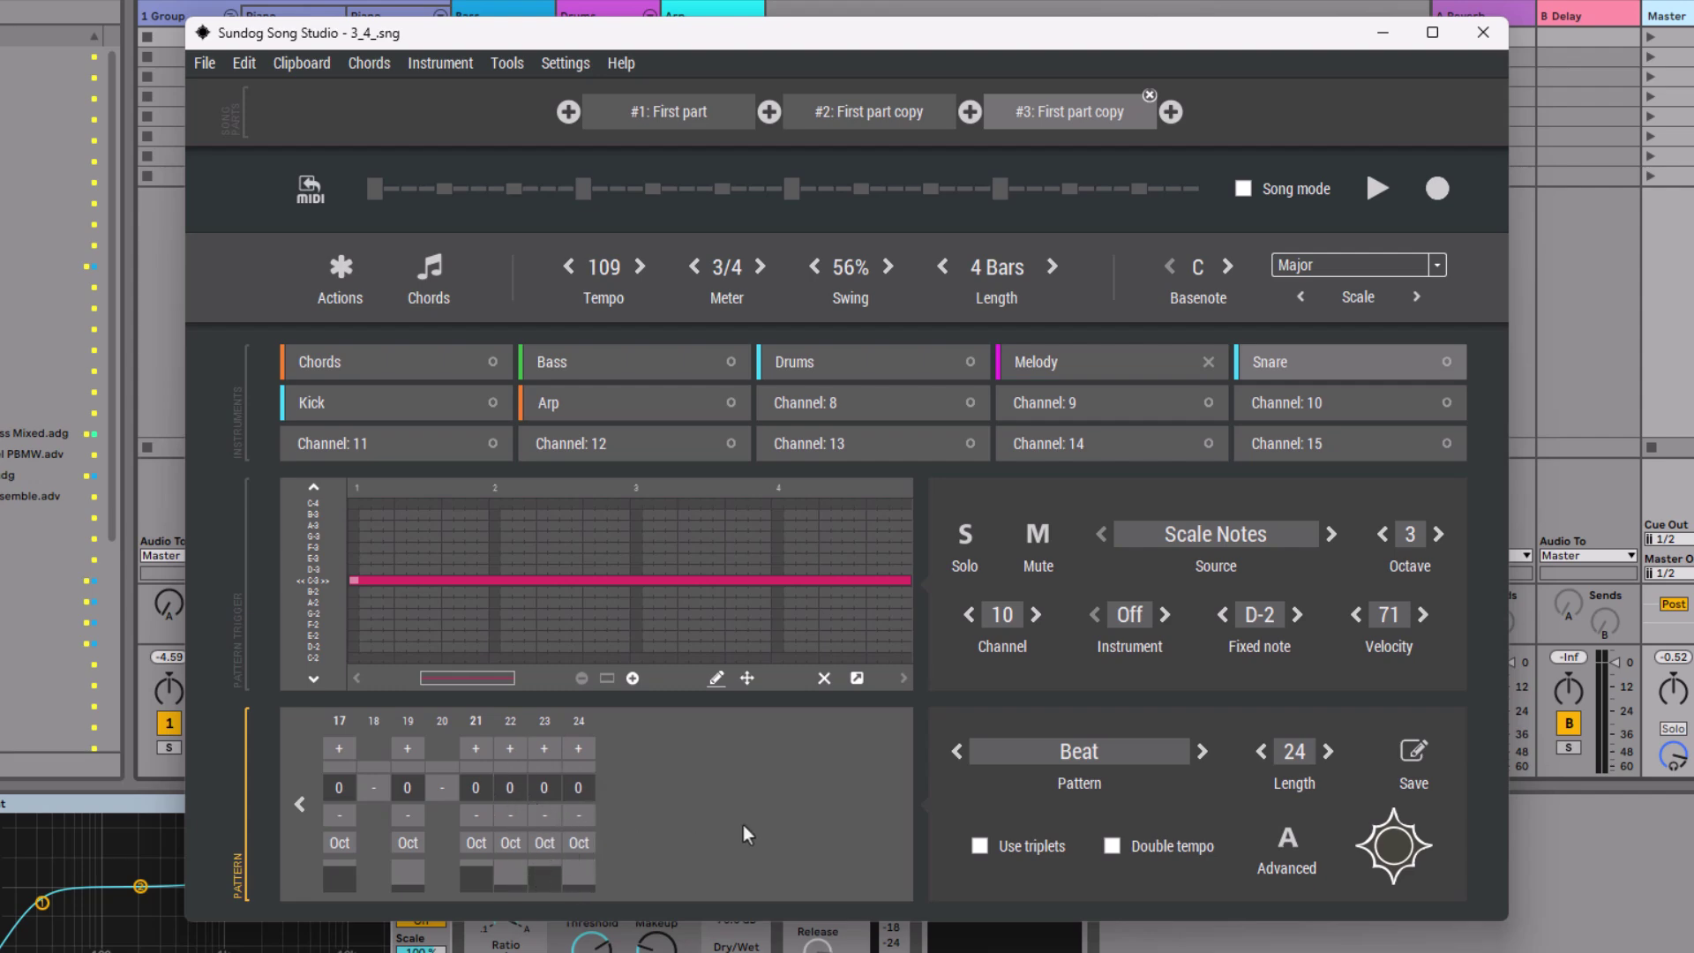
# Play the song part with the edited snare pattern, soloing the Snare instrument briefly before stopping playback
pyautogui.press('space')
pyautogui.click(965, 535)
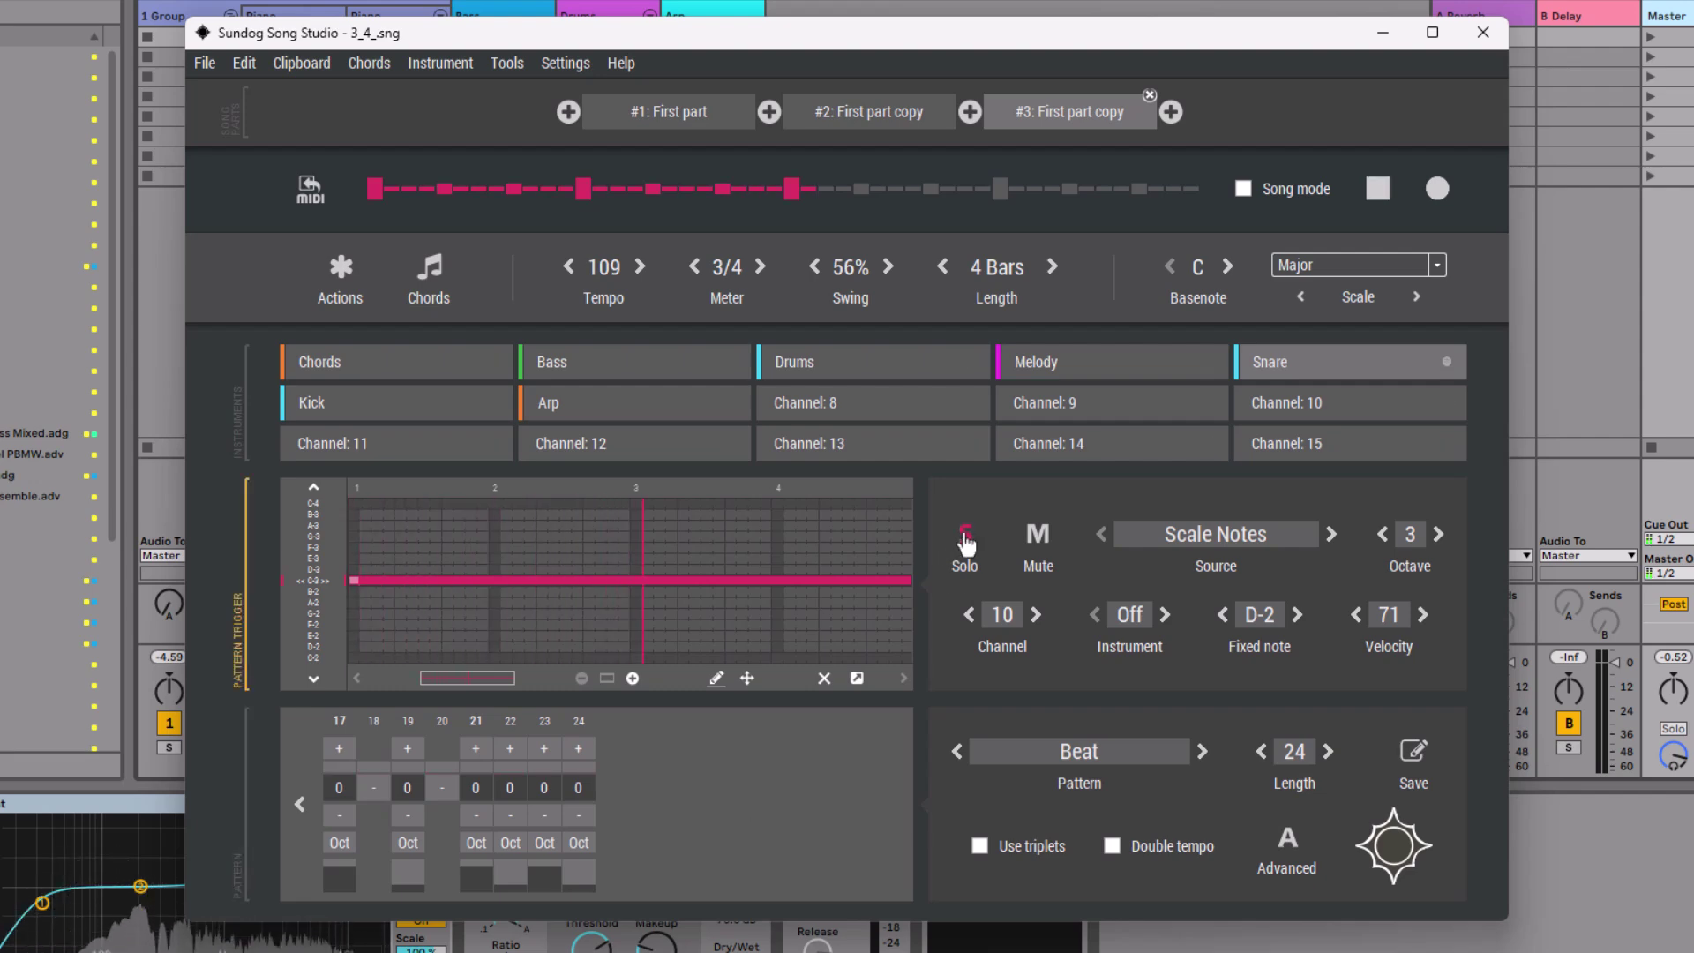
pyautogui.click(966, 535)
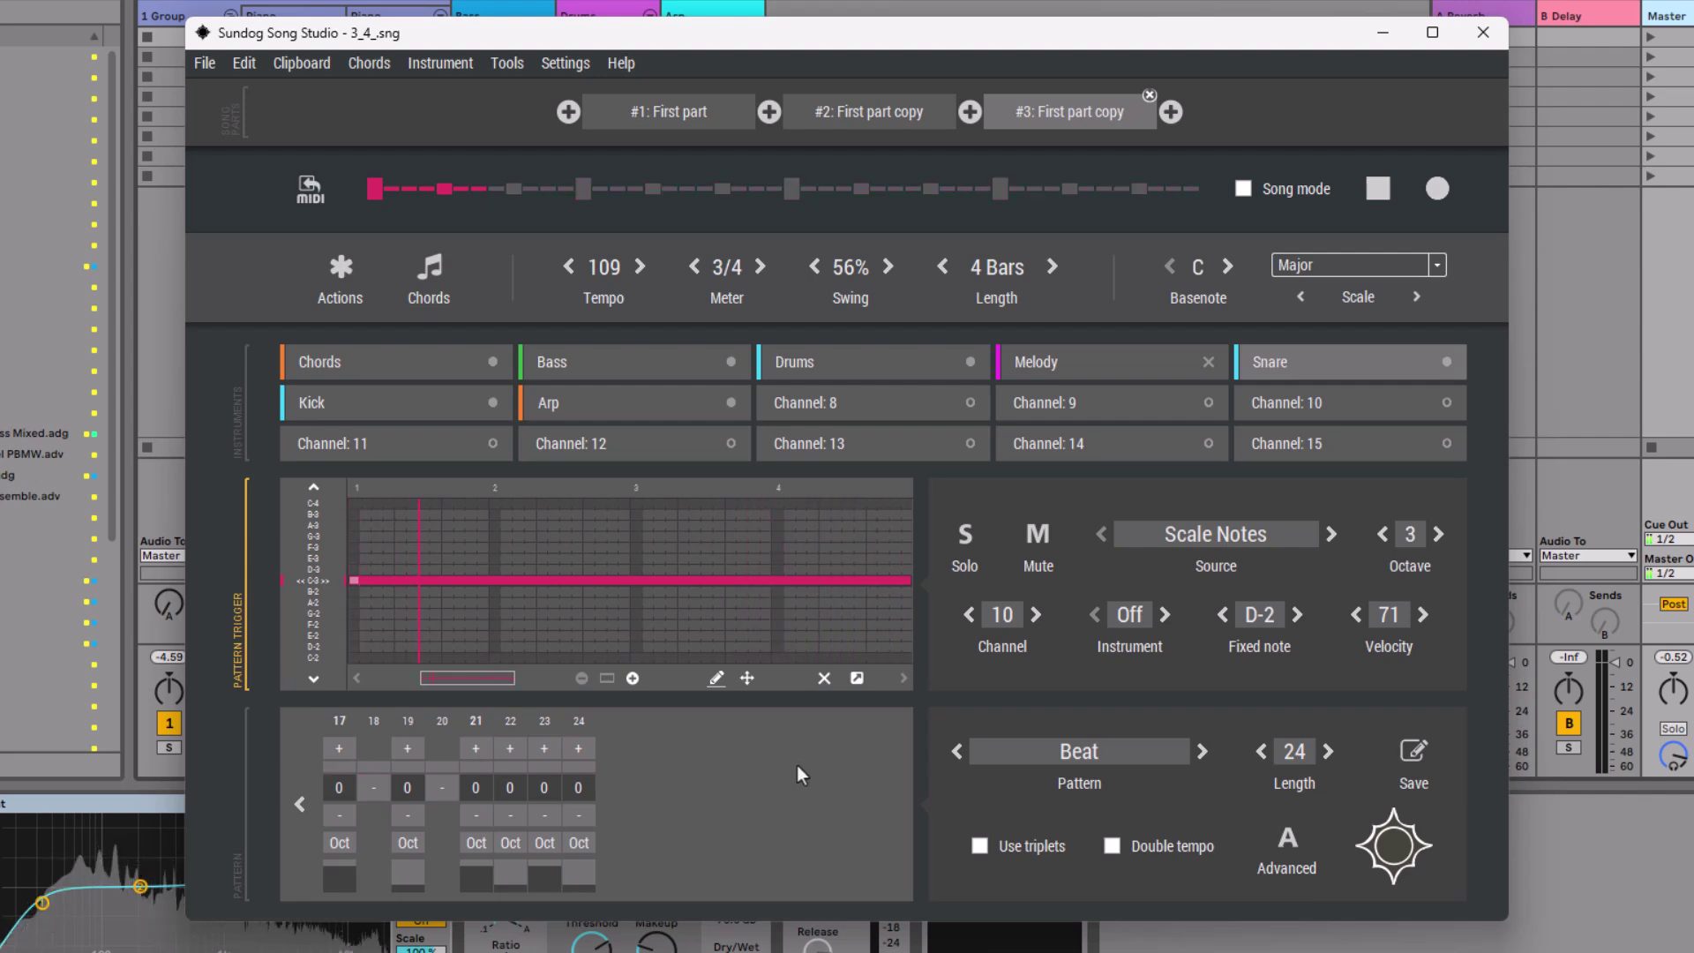
pyautogui.press('space')
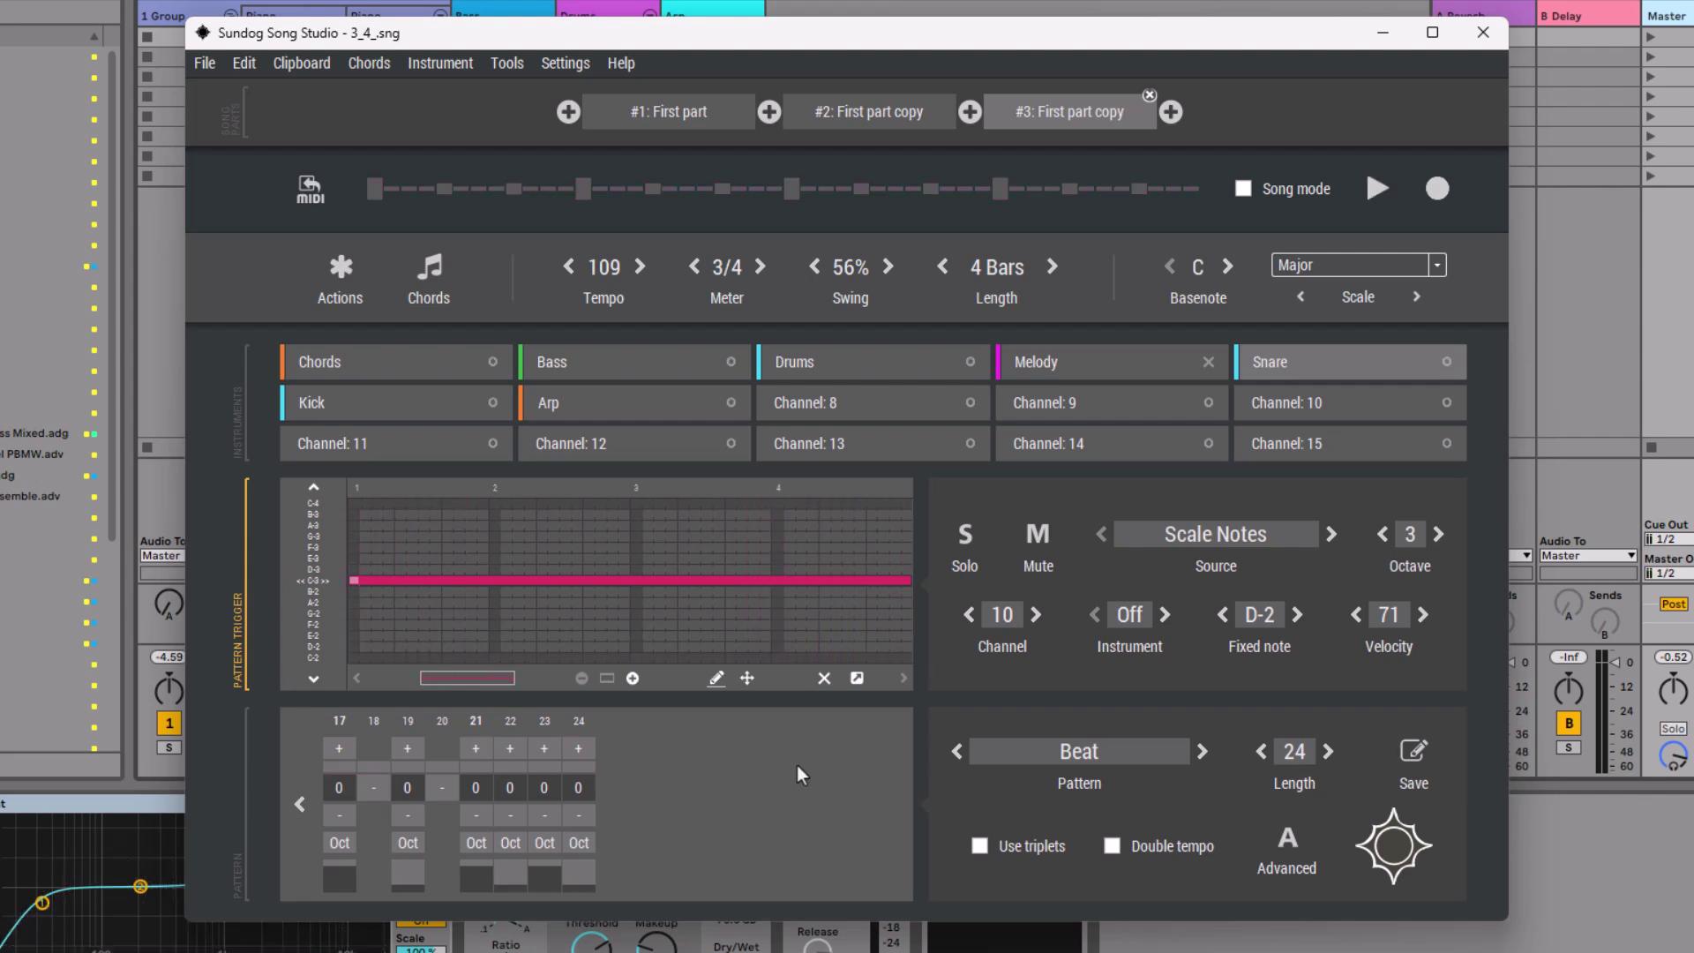
# Unmute the Melody instrument and show steps 17 to 32 of its pattern
pyautogui.click(1128, 364)
pyautogui.click(1208, 361)
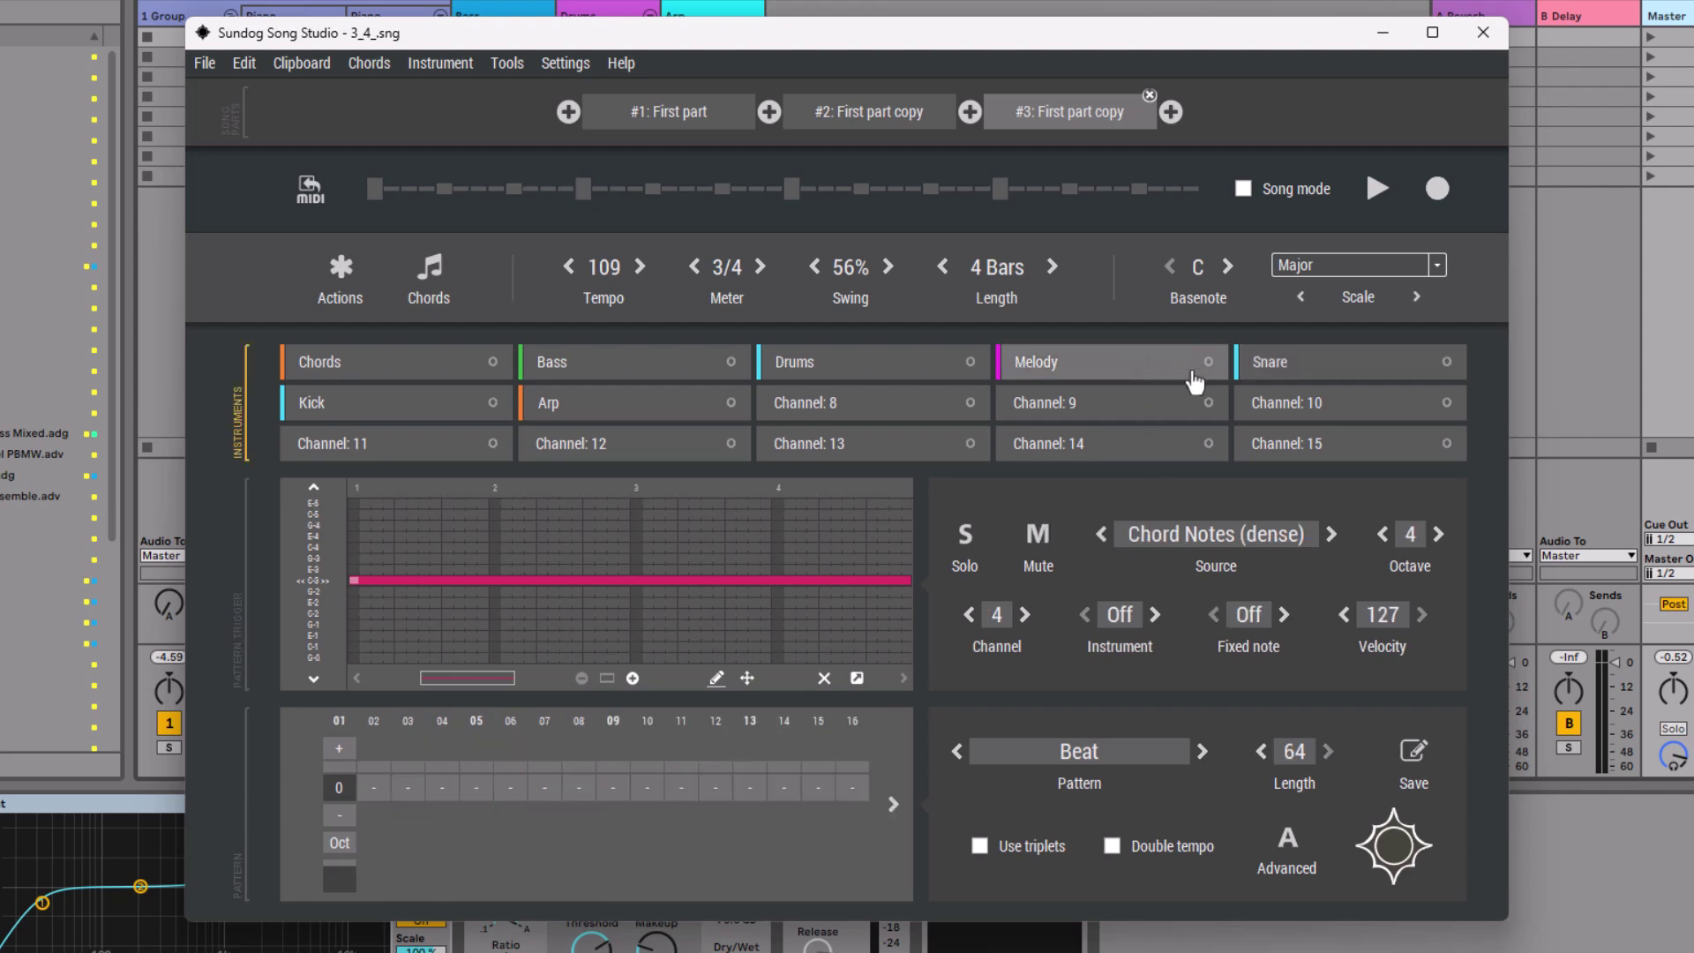
pyautogui.click(893, 803)
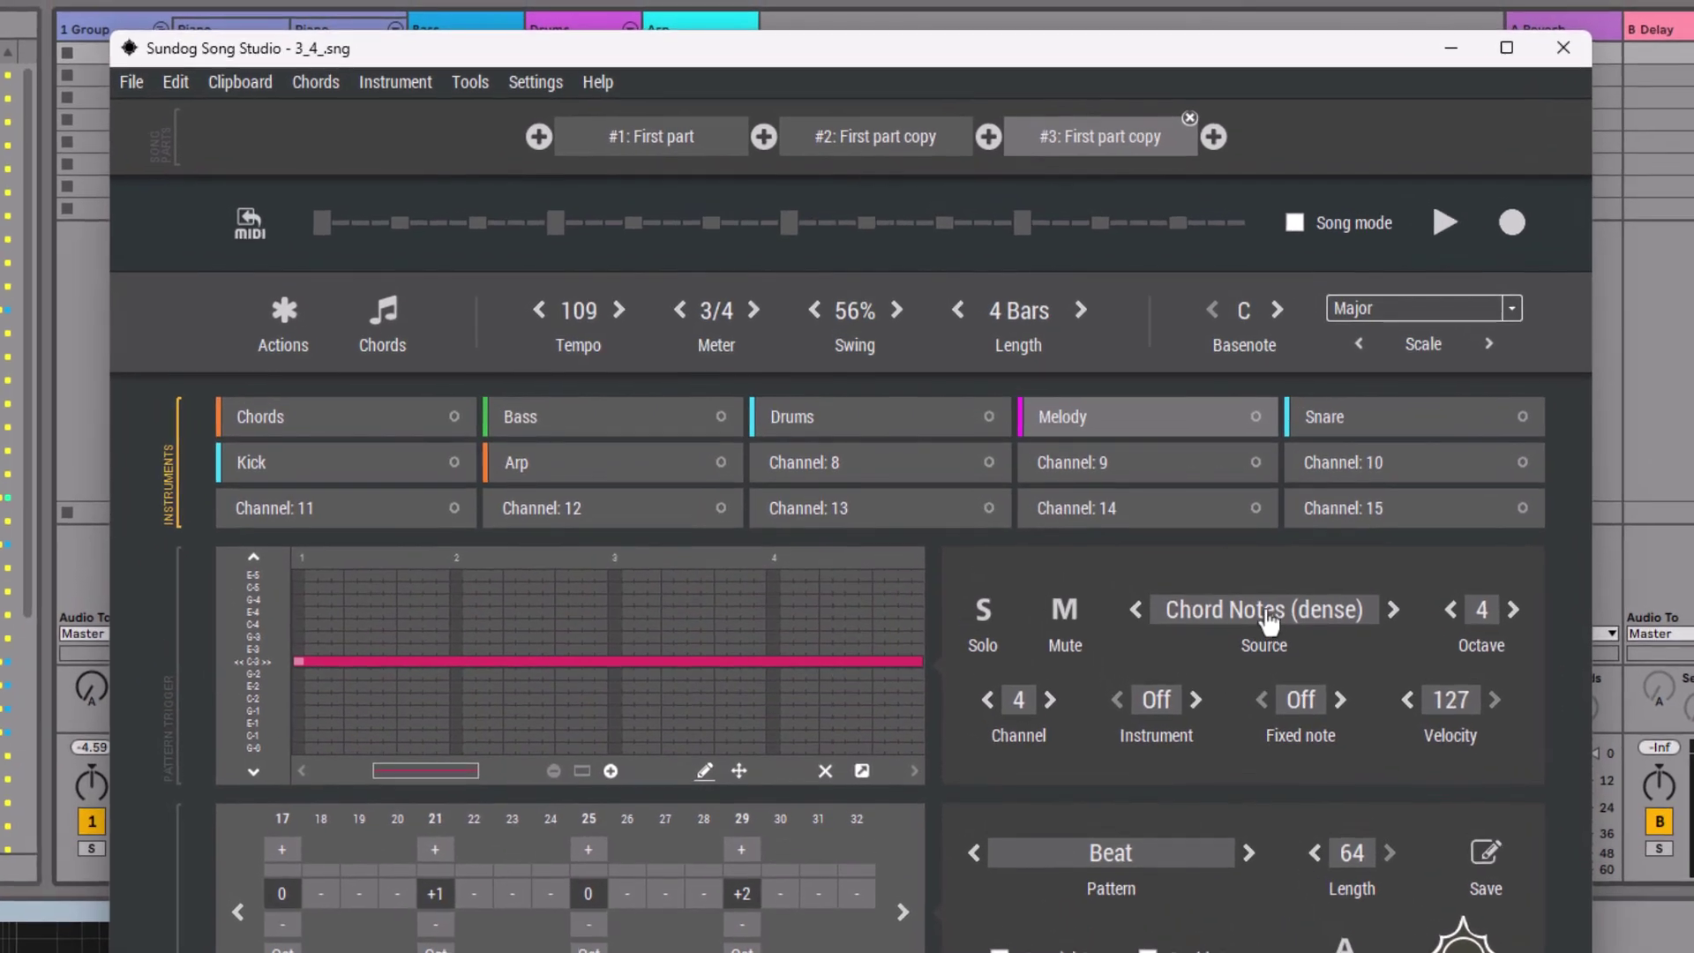
# Review the note source options for the Melody instrument and keep Chord Notes (dense)
pyautogui.click(1268, 621)
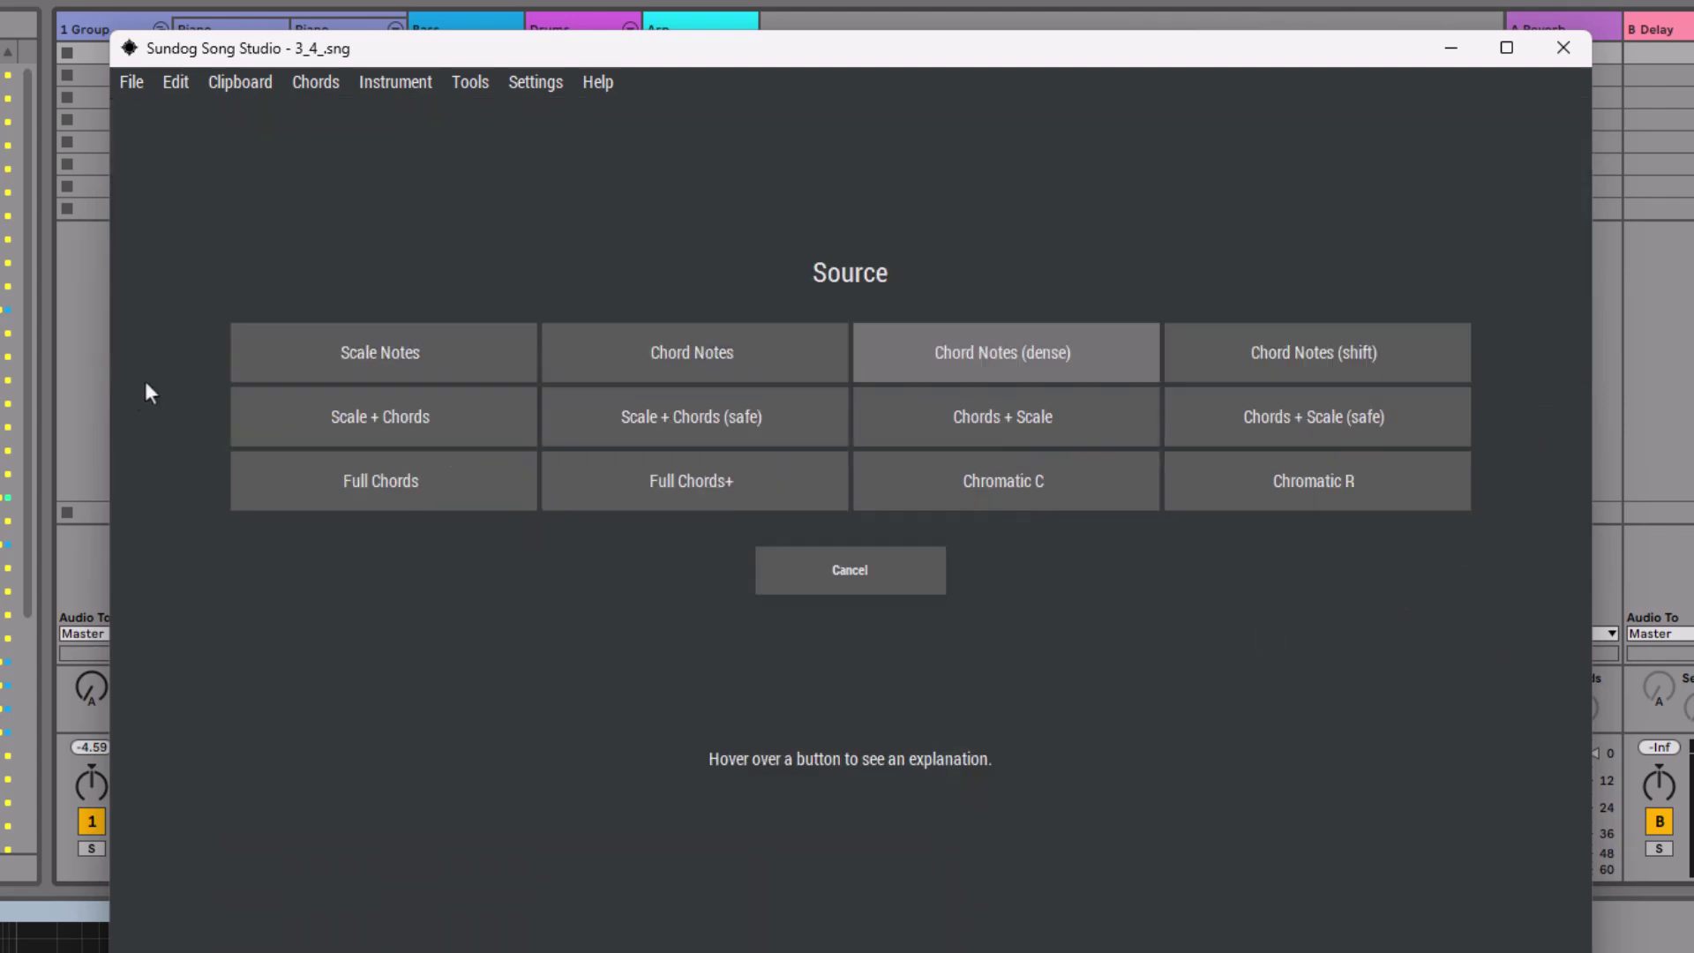
pyautogui.moveTo(1040, 342)
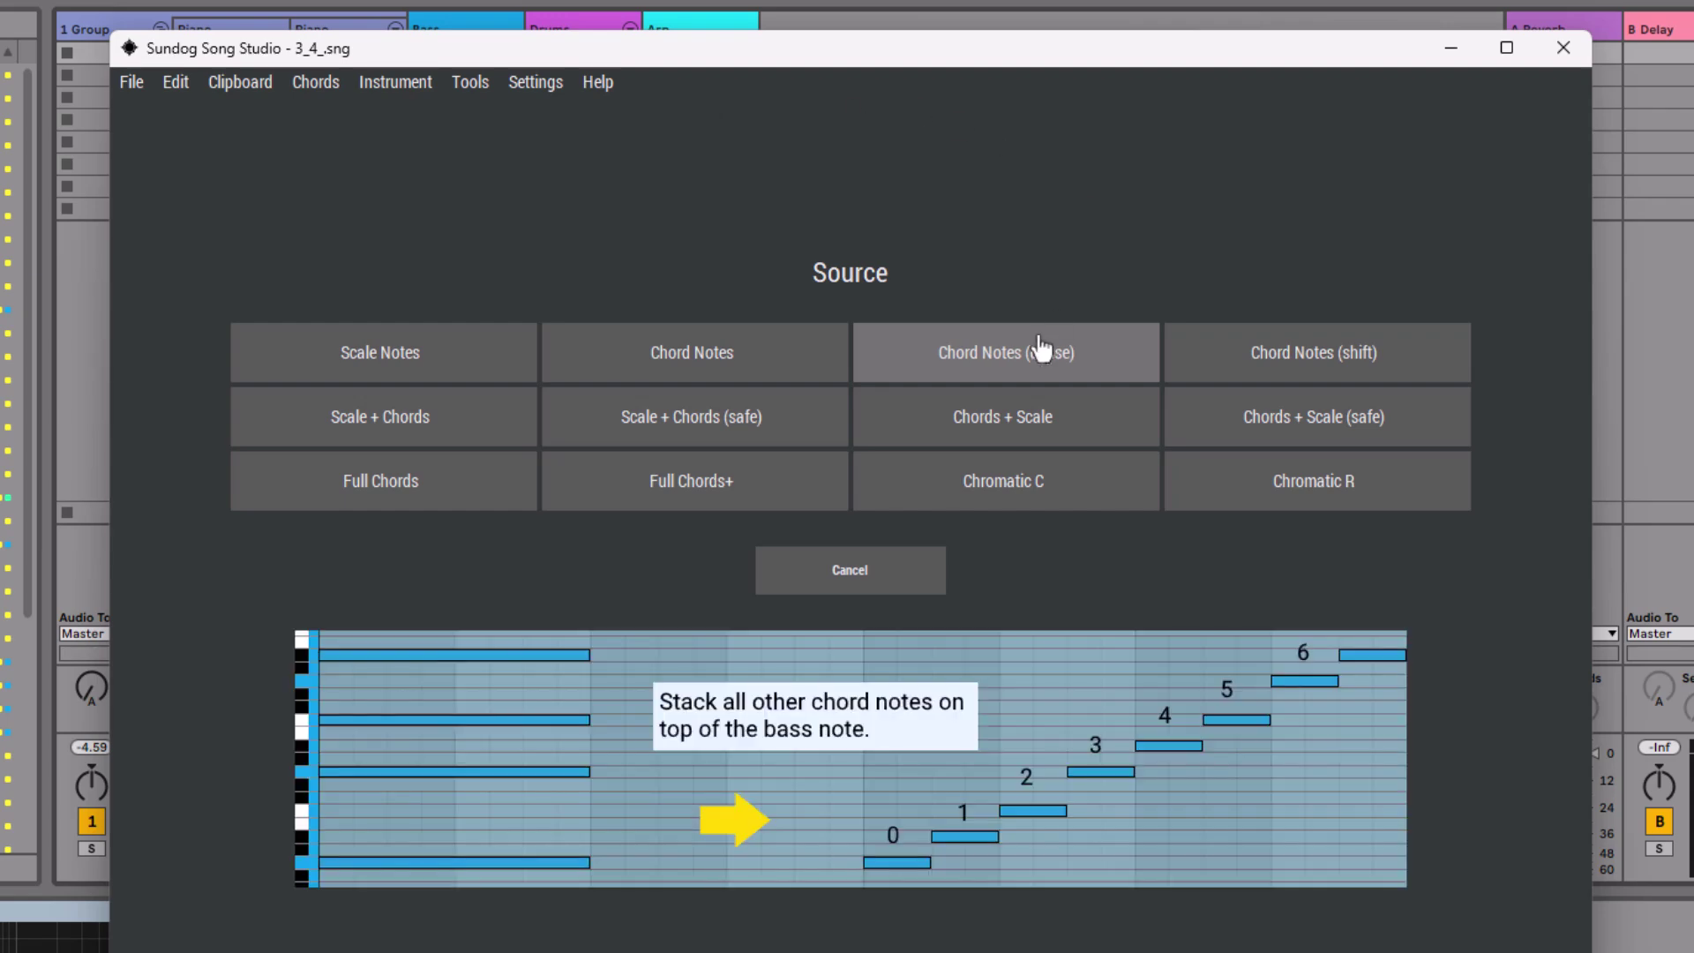
pyautogui.moveTo(442, 424)
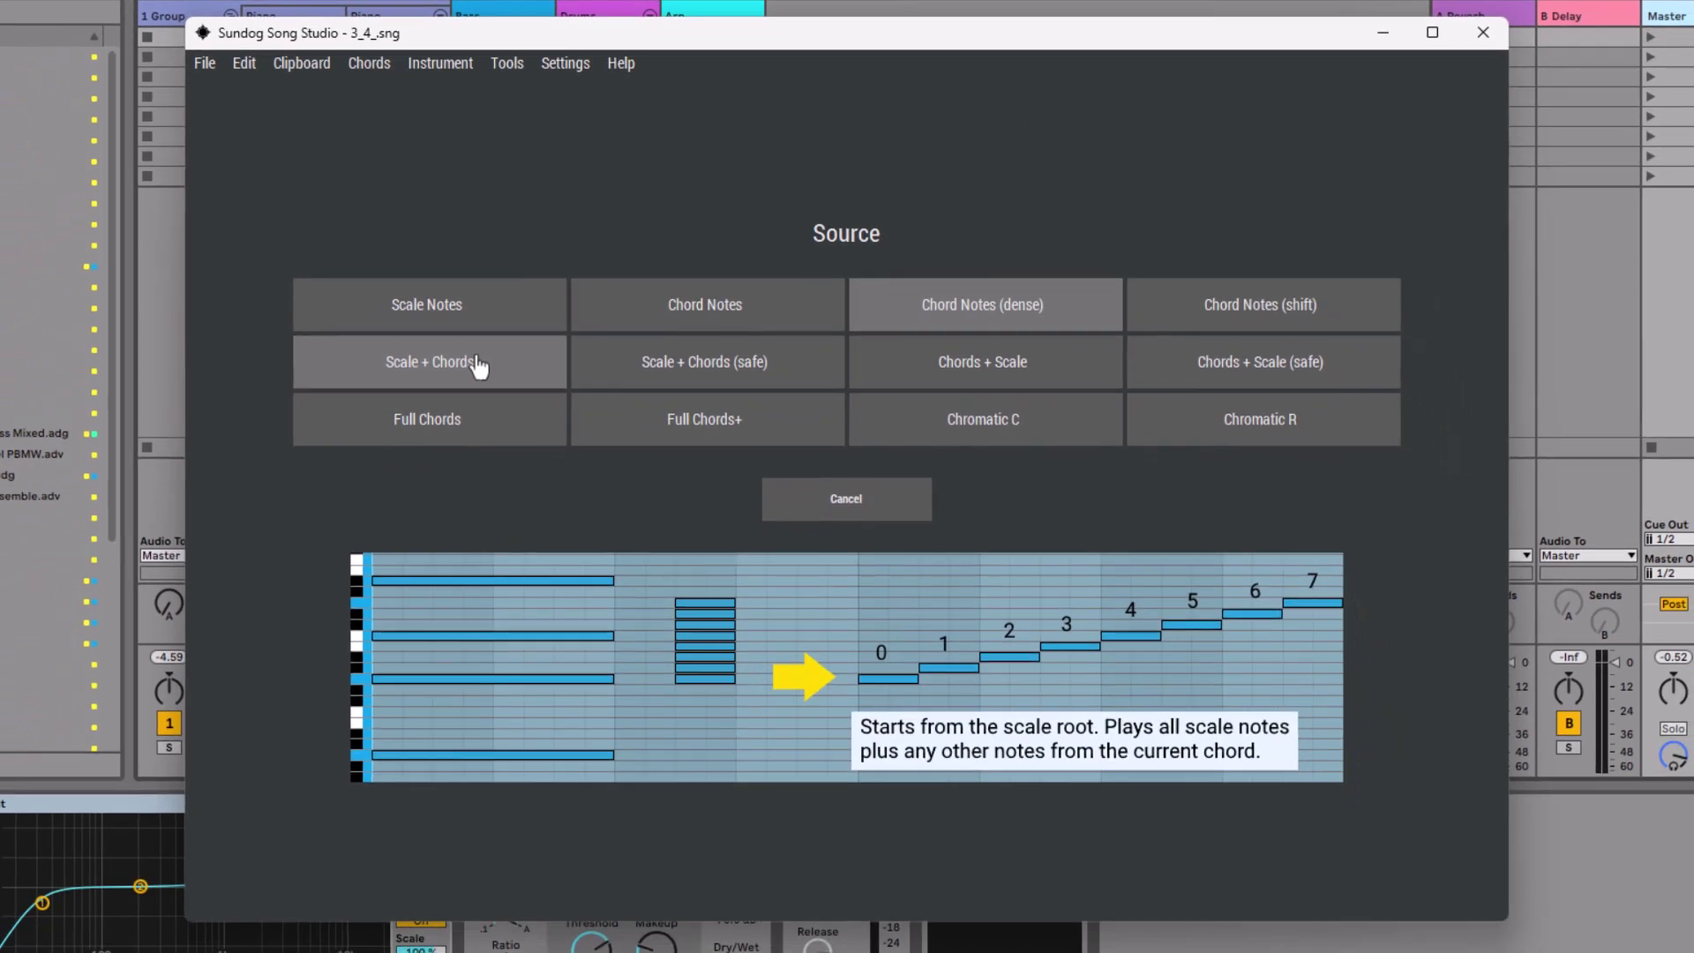
pyautogui.moveTo(990, 300)
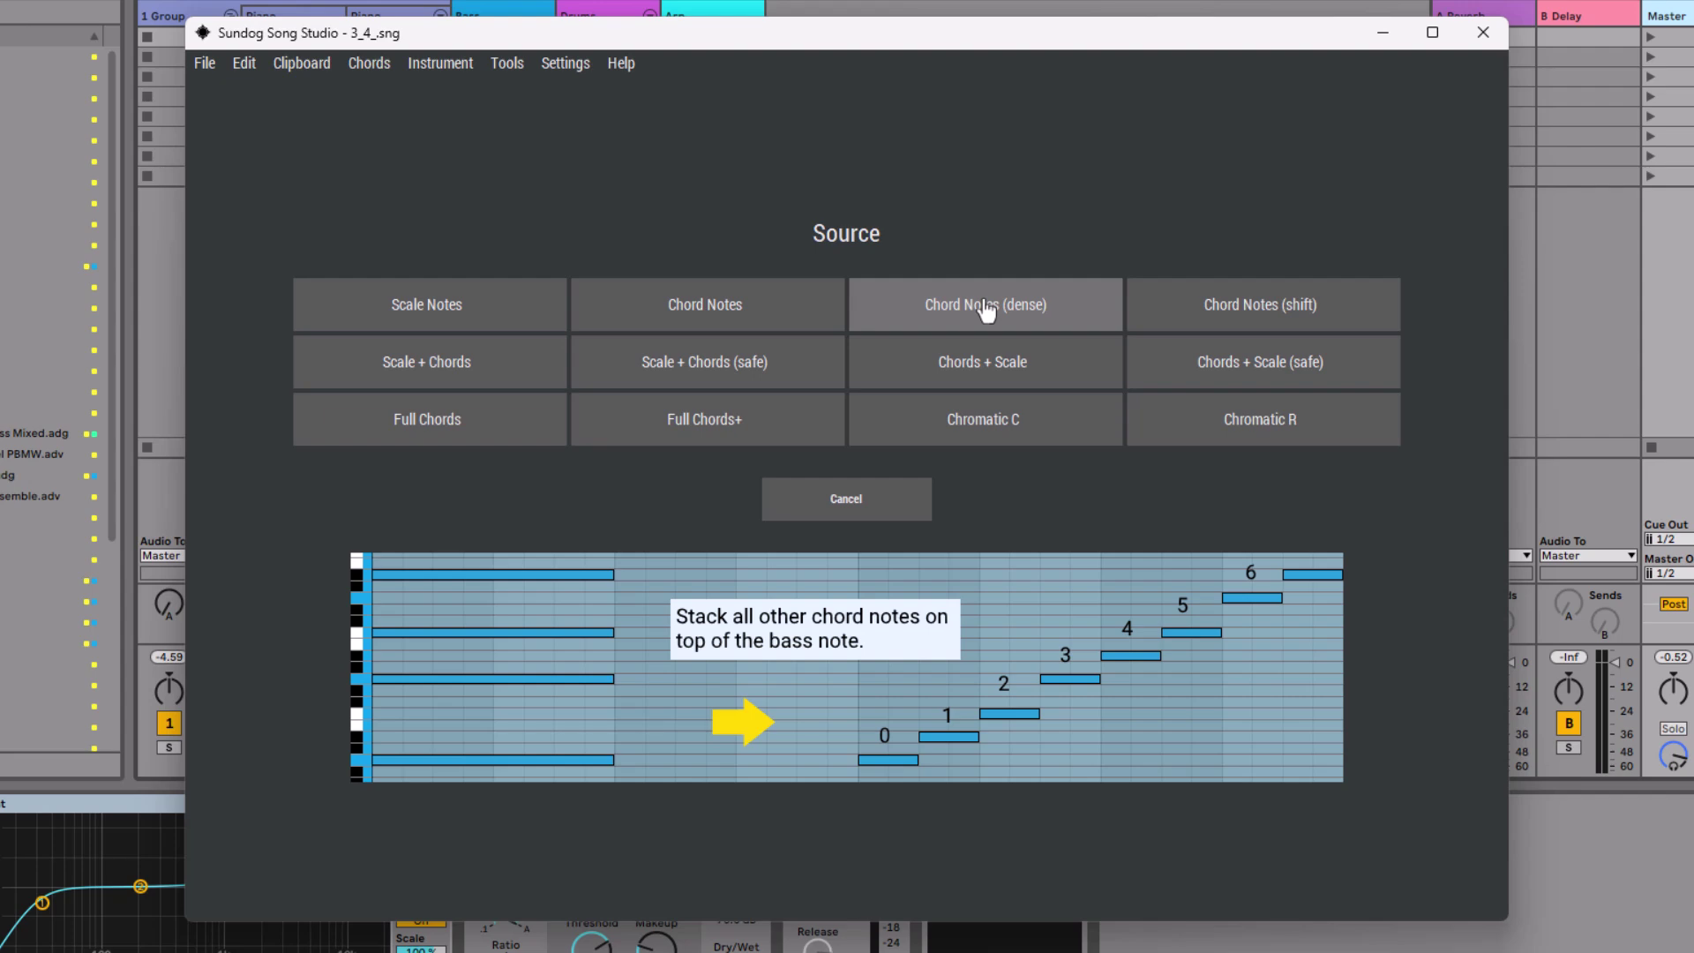
pyautogui.click(986, 307)
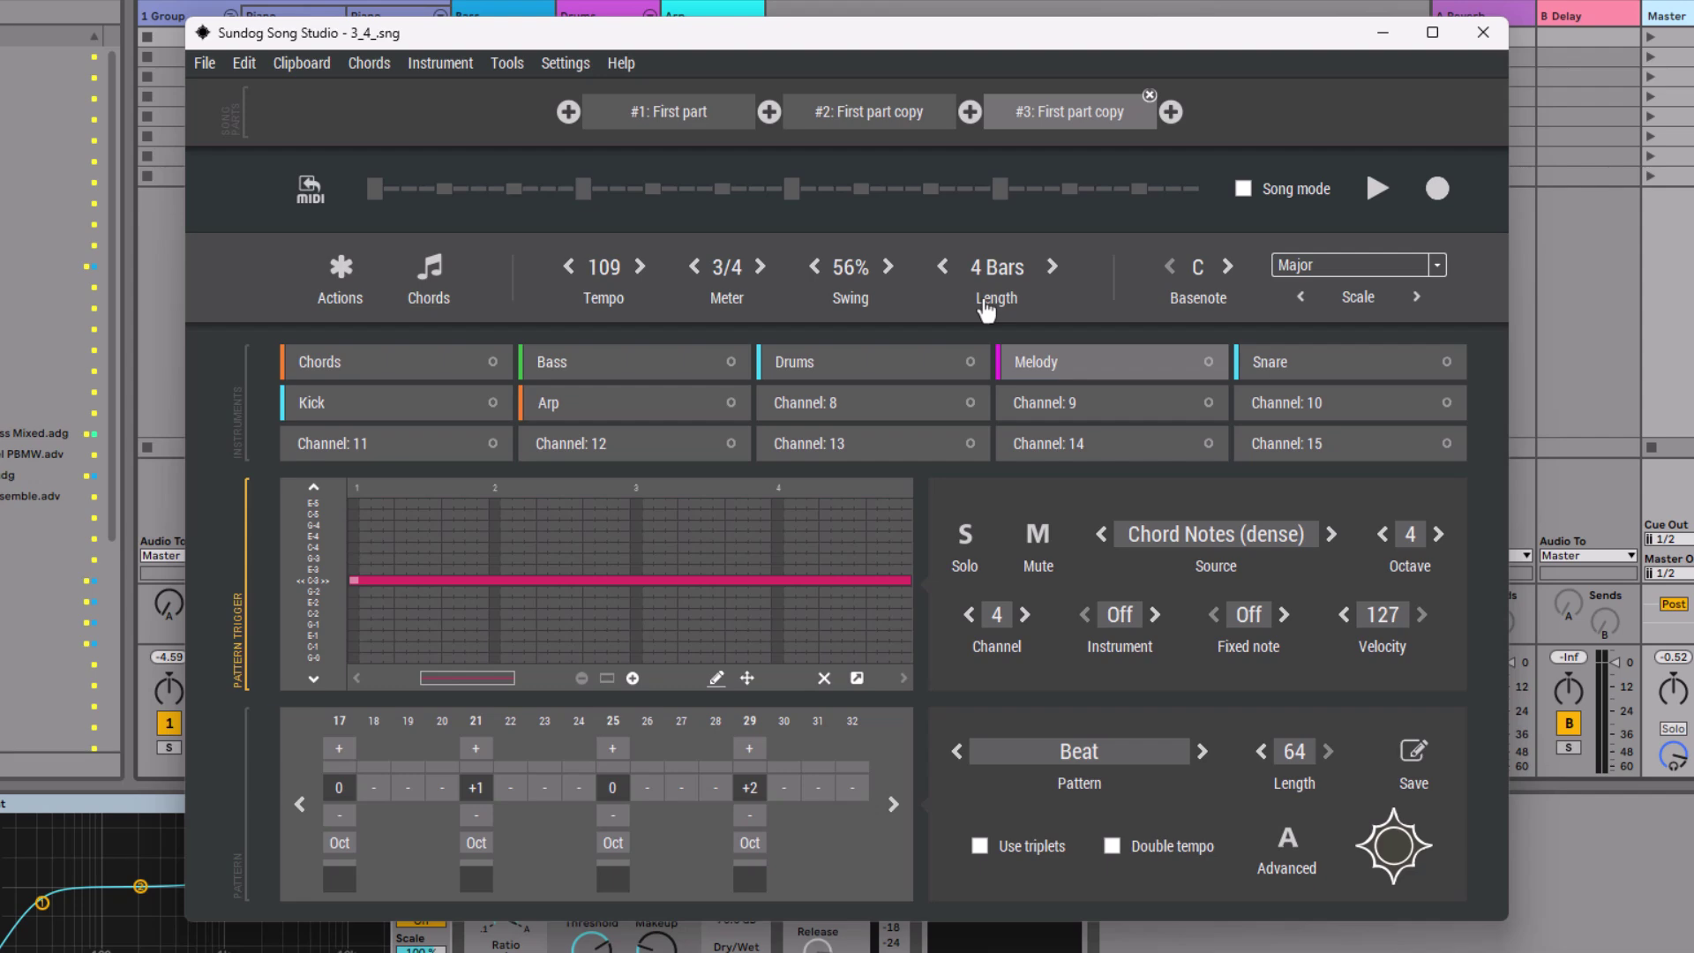
# Play the song part with the melody, solo the Melody instrument and stop playback
pyautogui.press('space')
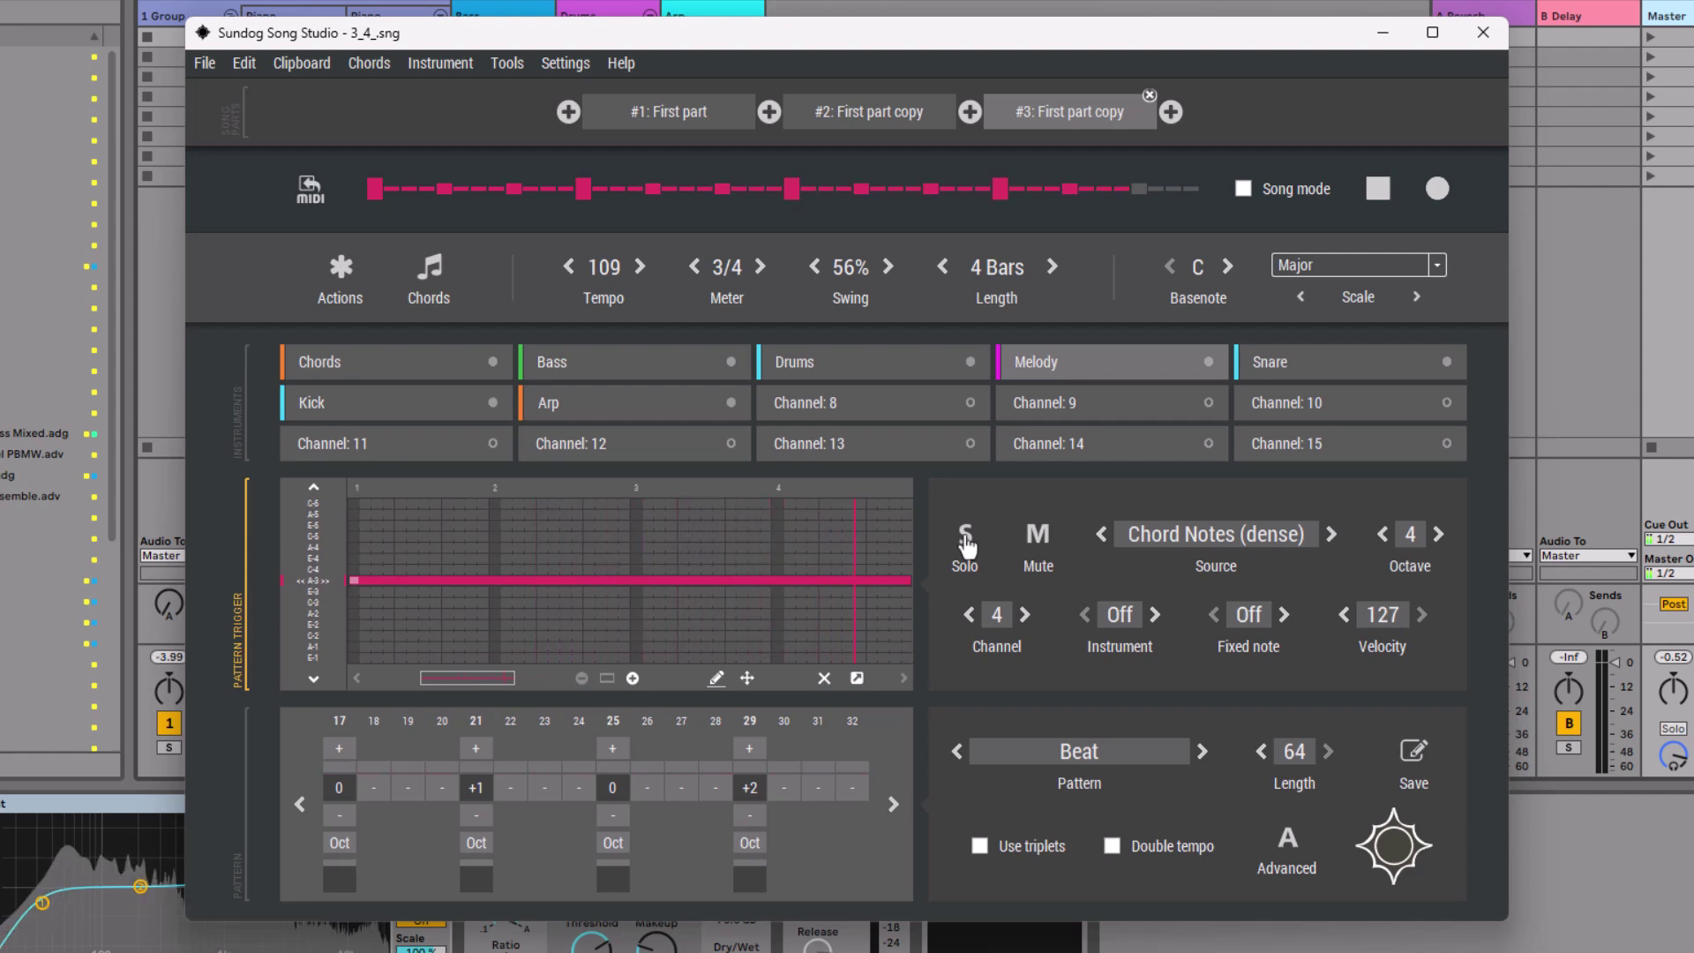
pyautogui.click(967, 545)
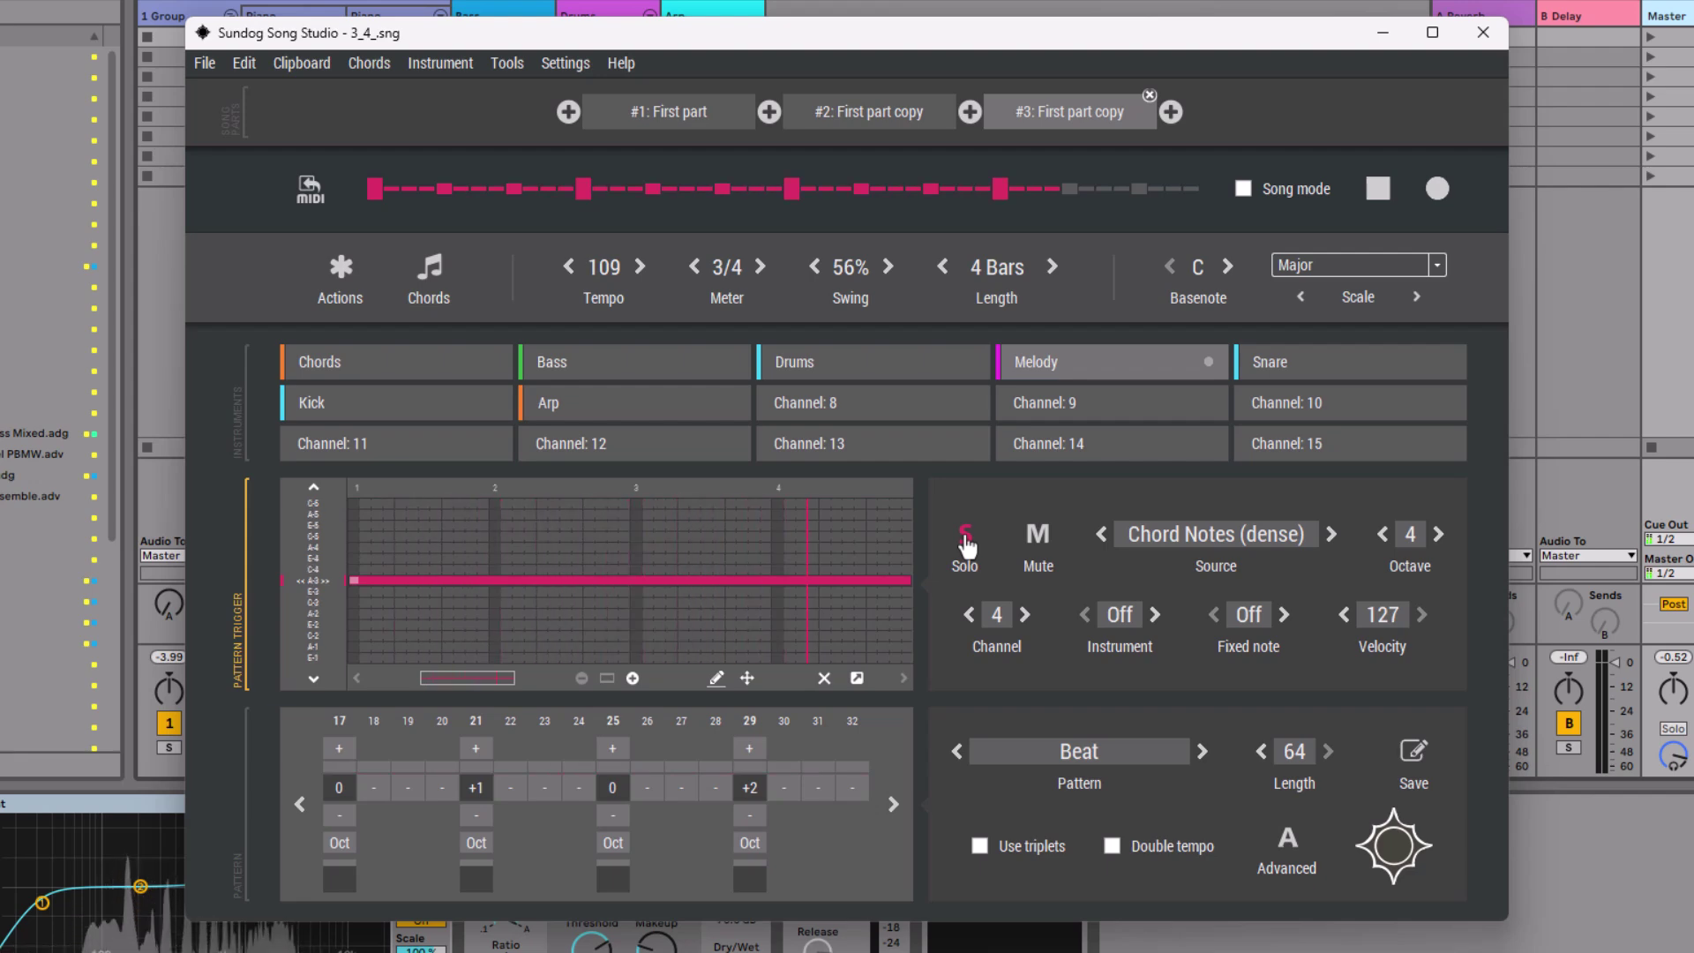
pyautogui.press('space')
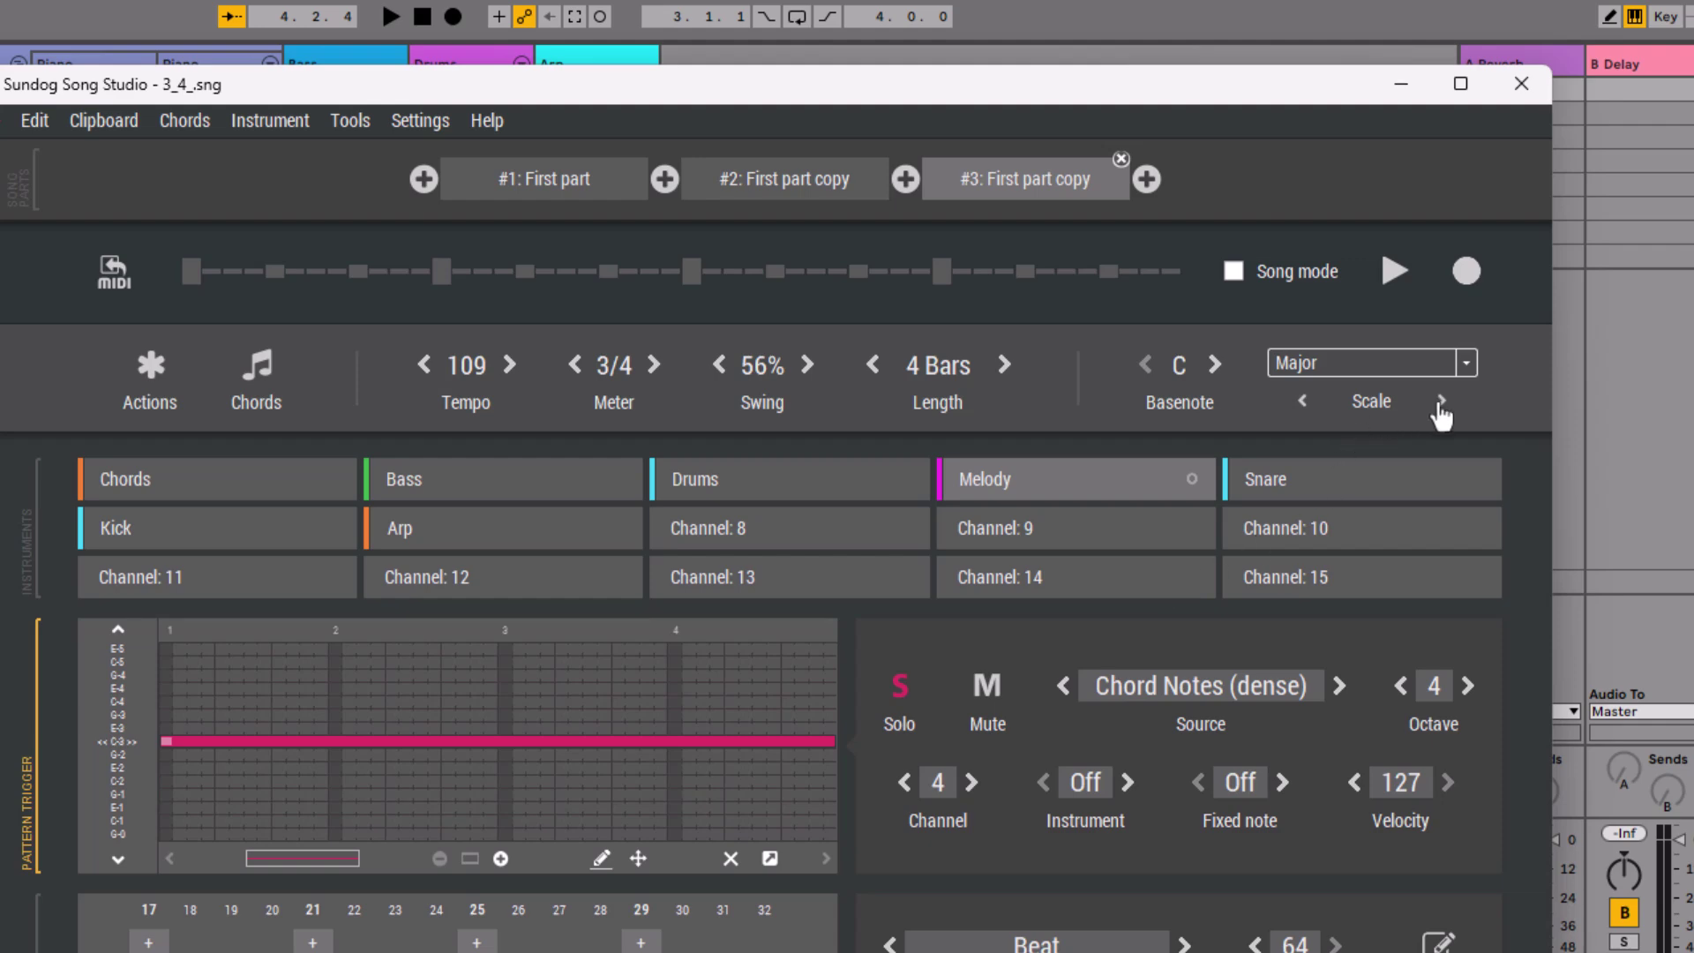
# Try the Harmonic Minor scale for the song part and switch back to Major
pyautogui.click(1441, 402)
pyautogui.click(1441, 402)
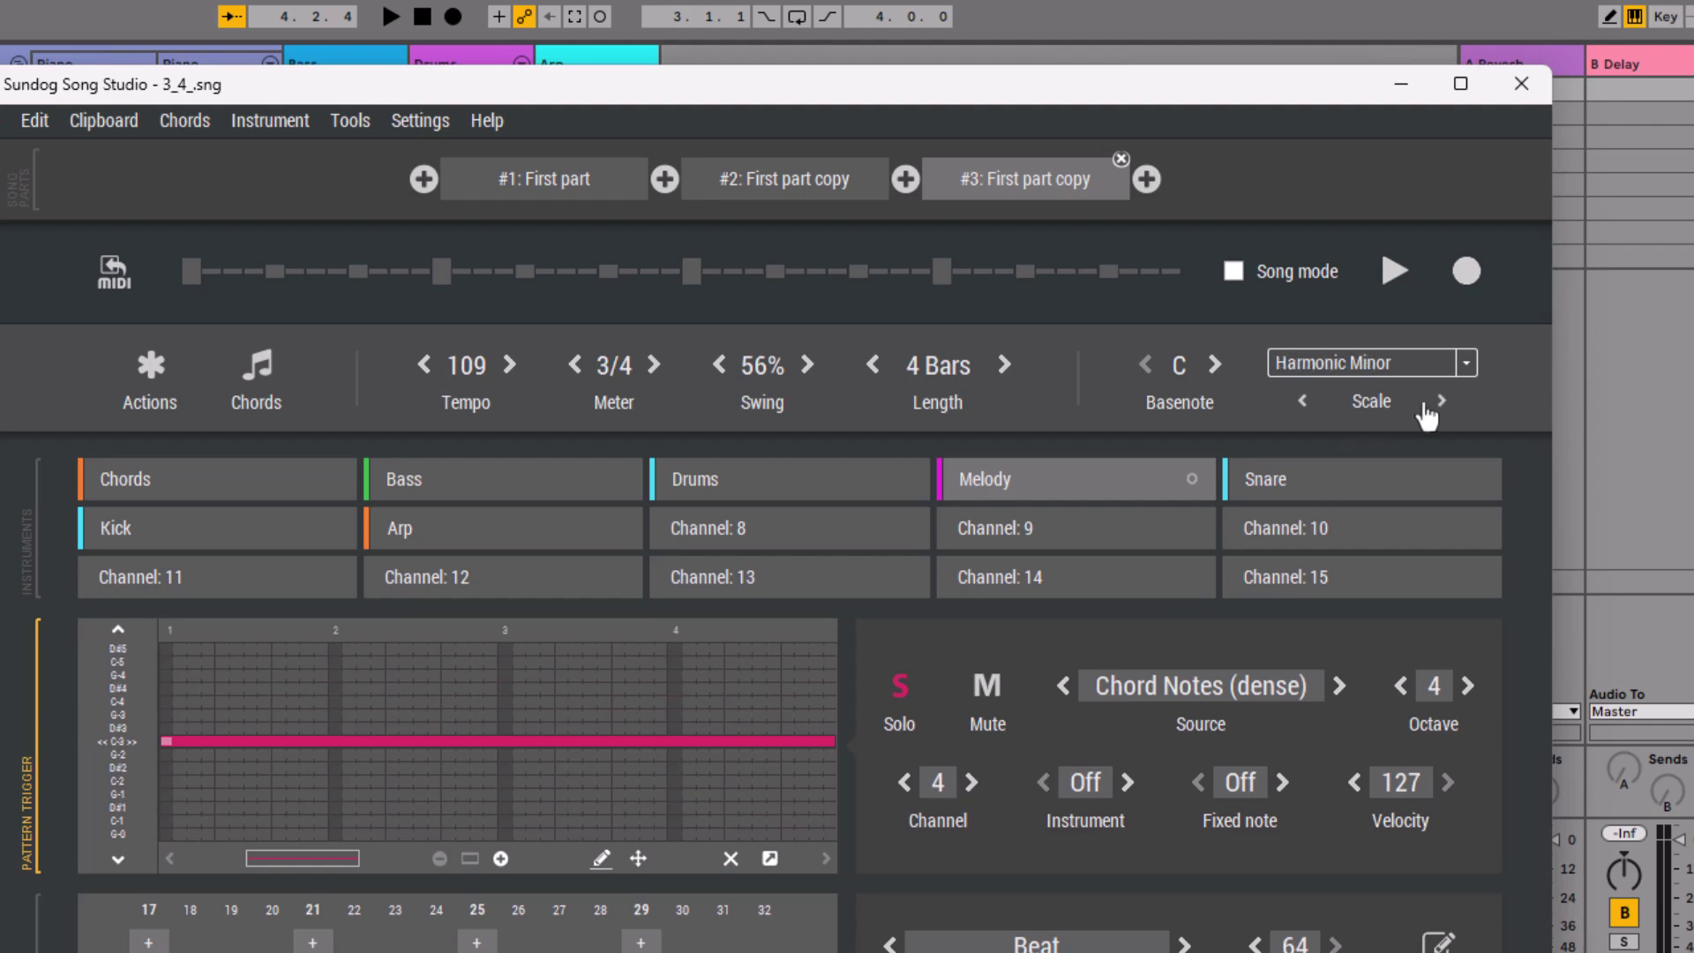
pyautogui.click(1303, 401)
pyautogui.click(1303, 401)
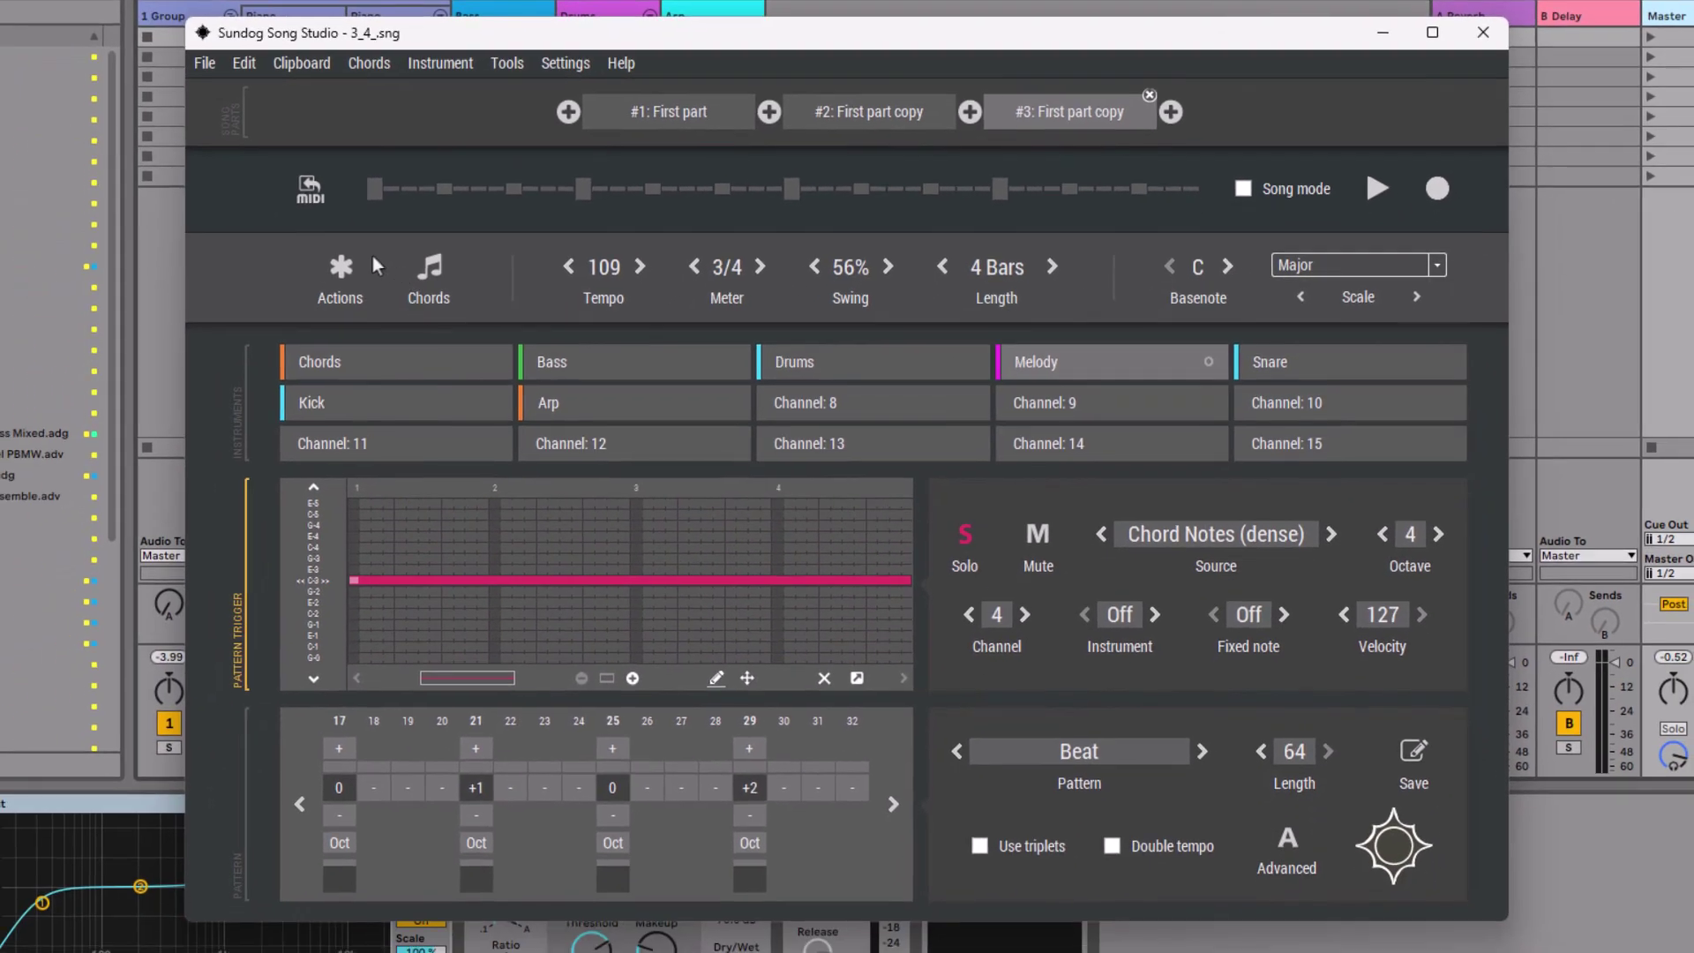
pyautogui.click(343, 267)
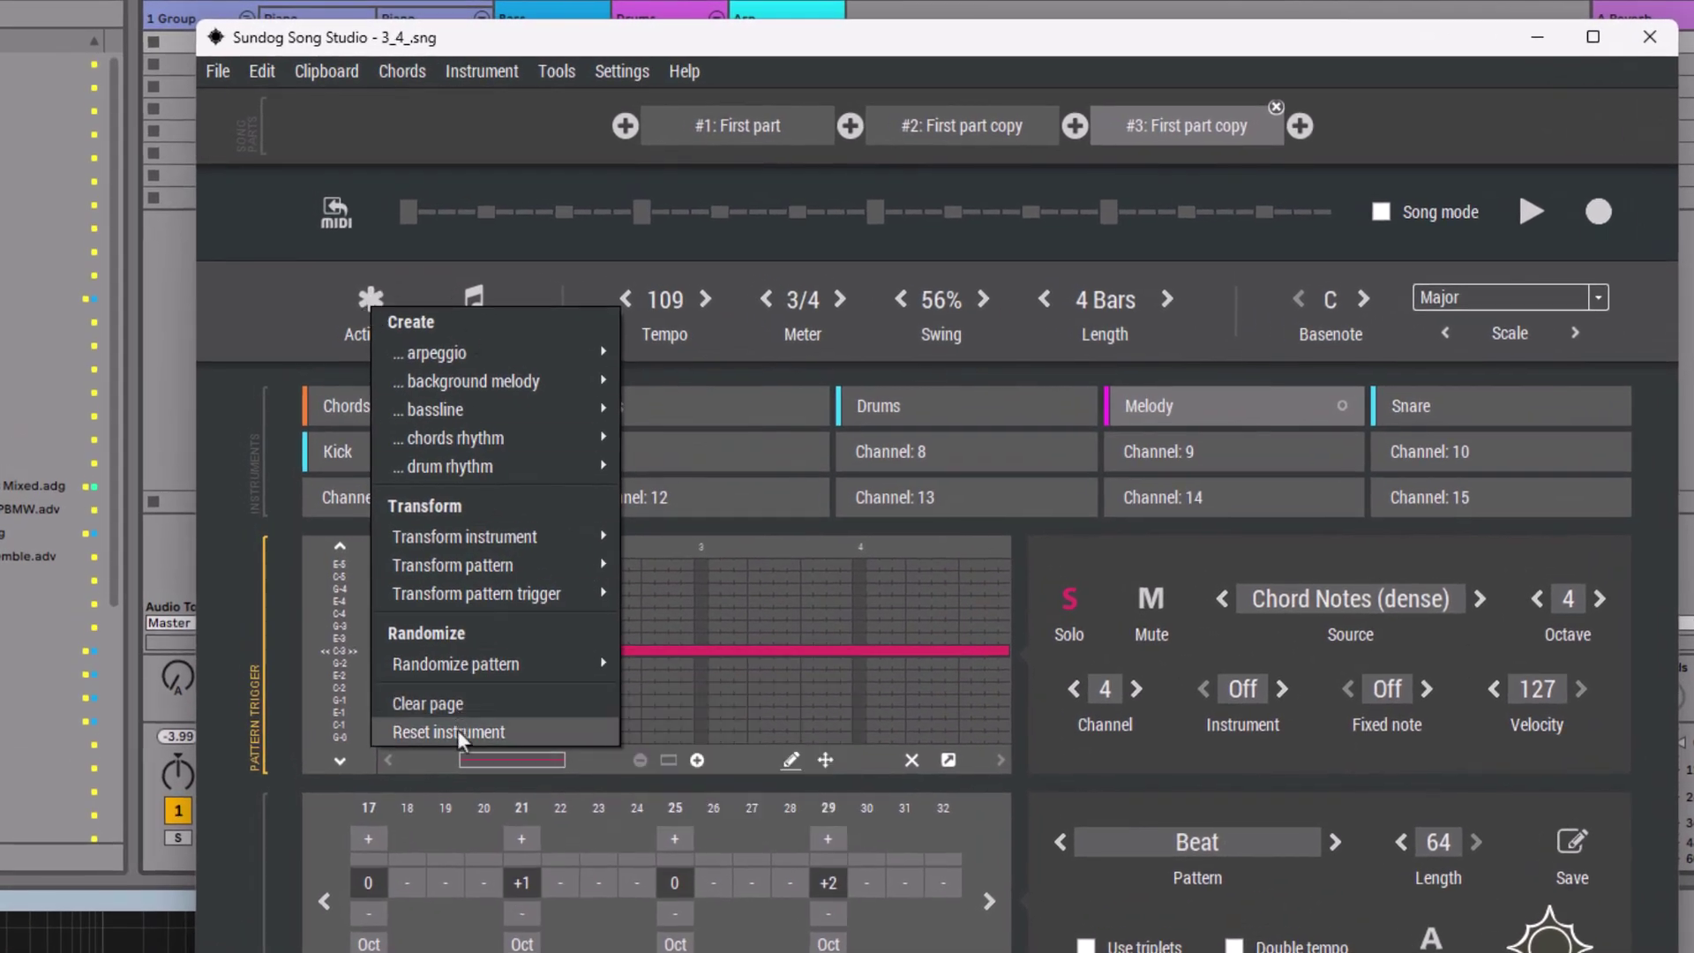
pyautogui.click(548, 705)
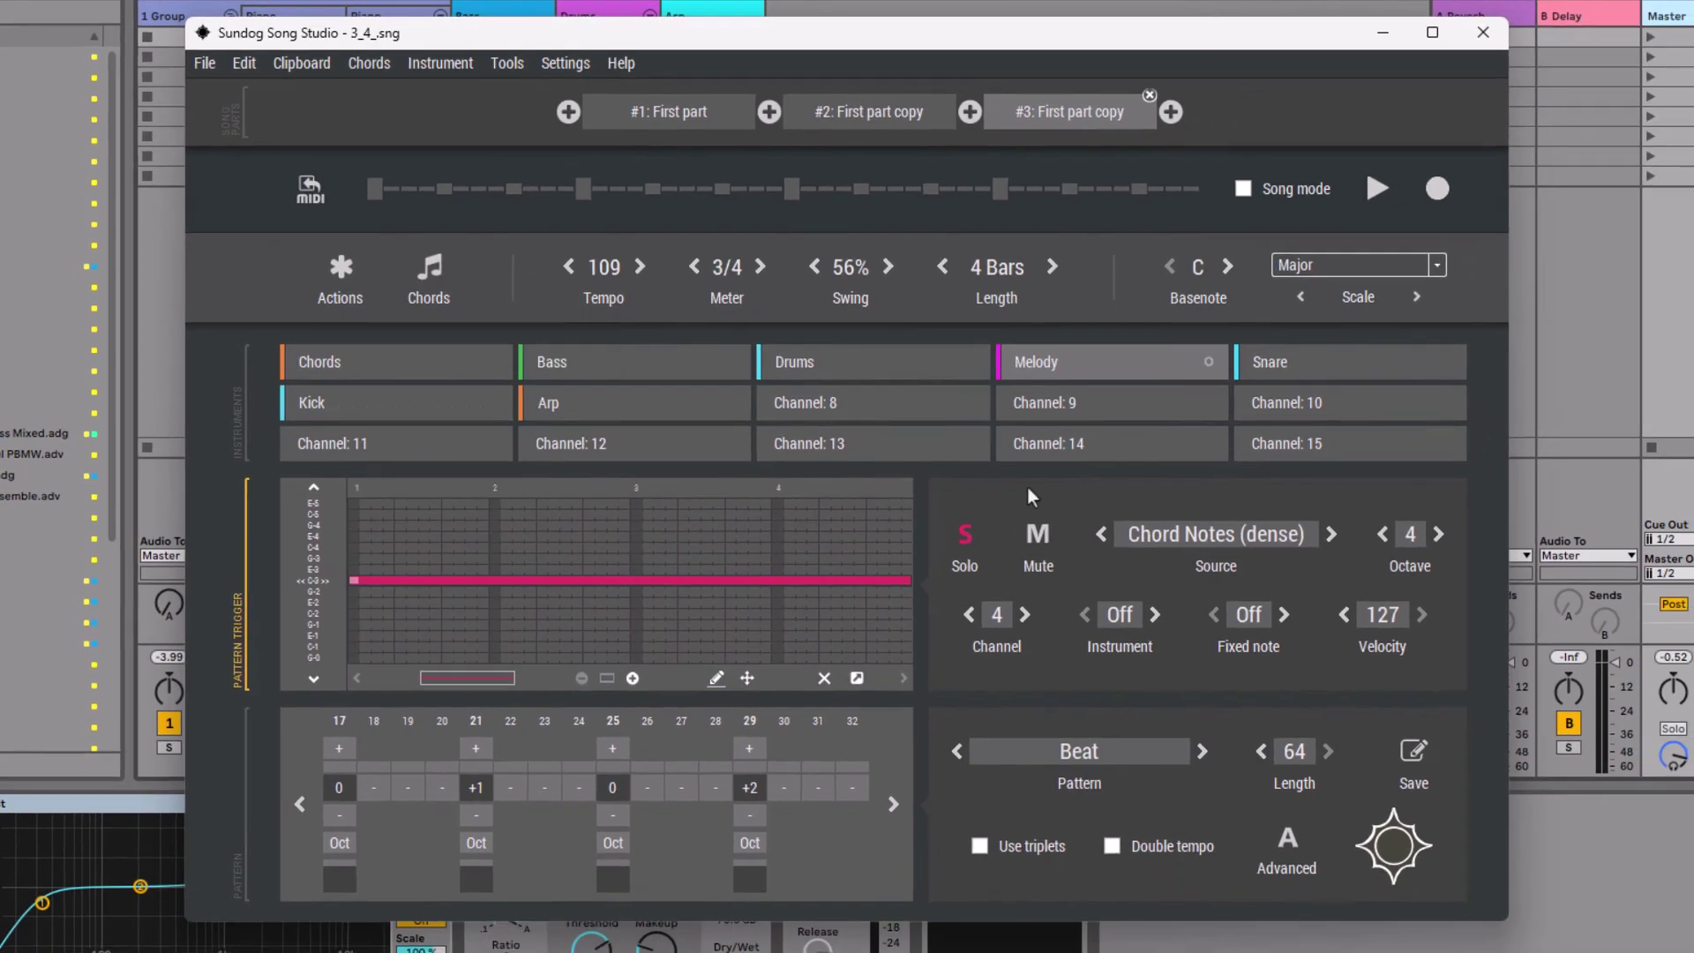